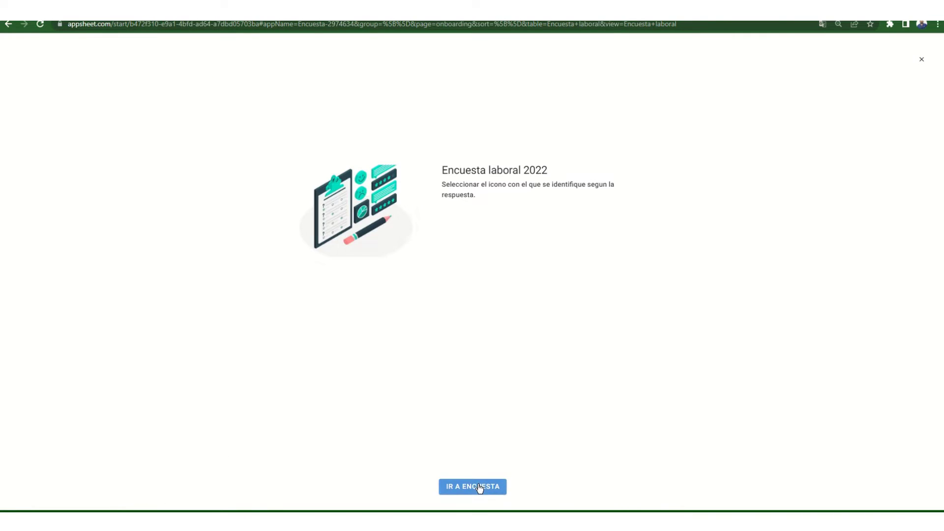
- Start the survey and set the gender to M and the job seniority to 15 A 20 AÑOS
left_click(479, 486)
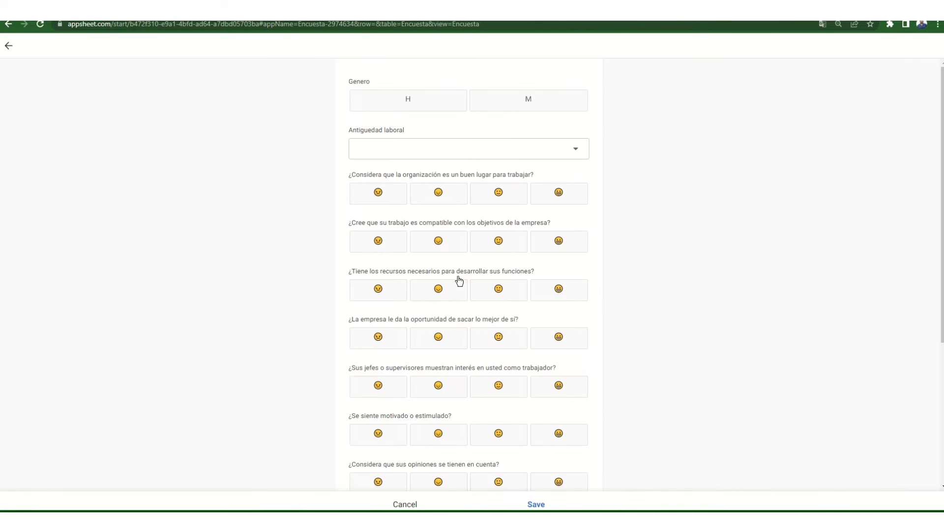
left_click(489, 106)
left_click(491, 147)
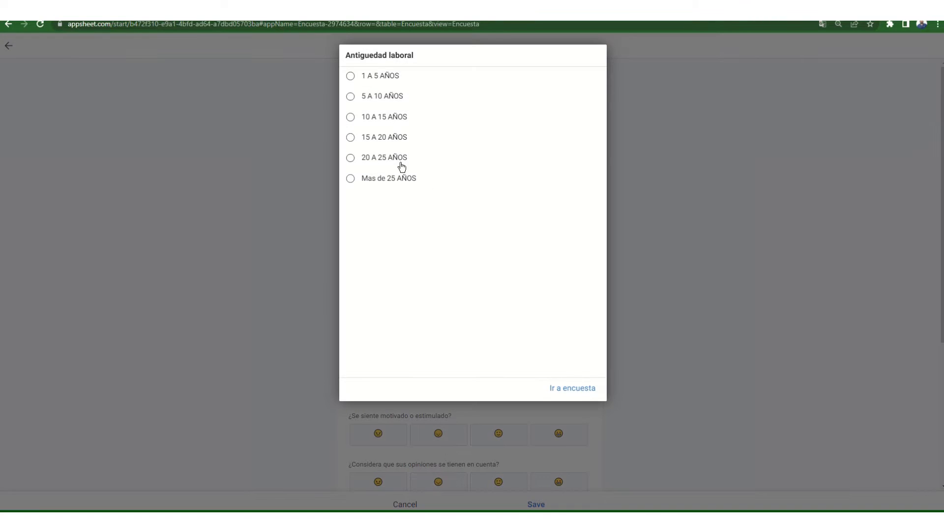
left_click(392, 138)
- Rate the first six survey questions with the smiling face, except the supervisors' interest question, which gets the grinning face
left_click(498, 194)
left_click(499, 242)
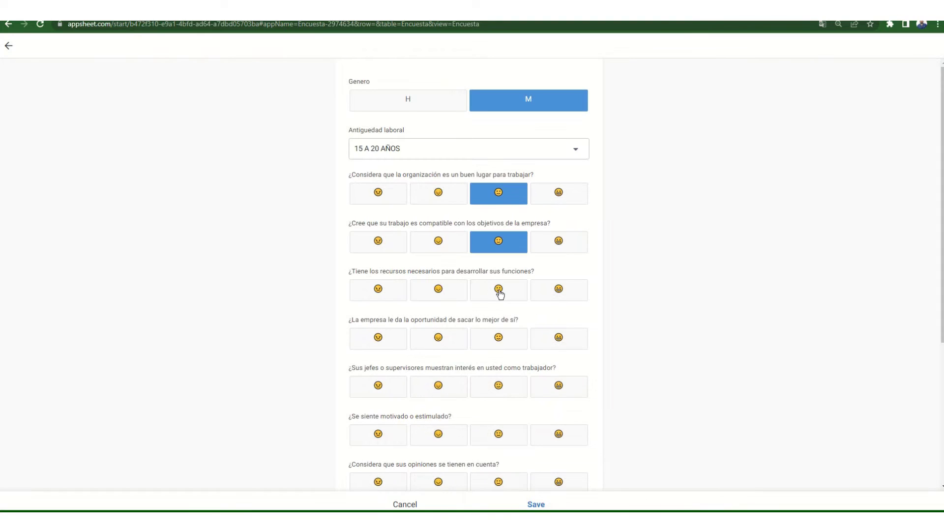
left_click(499, 290)
left_click(498, 338)
left_click(559, 388)
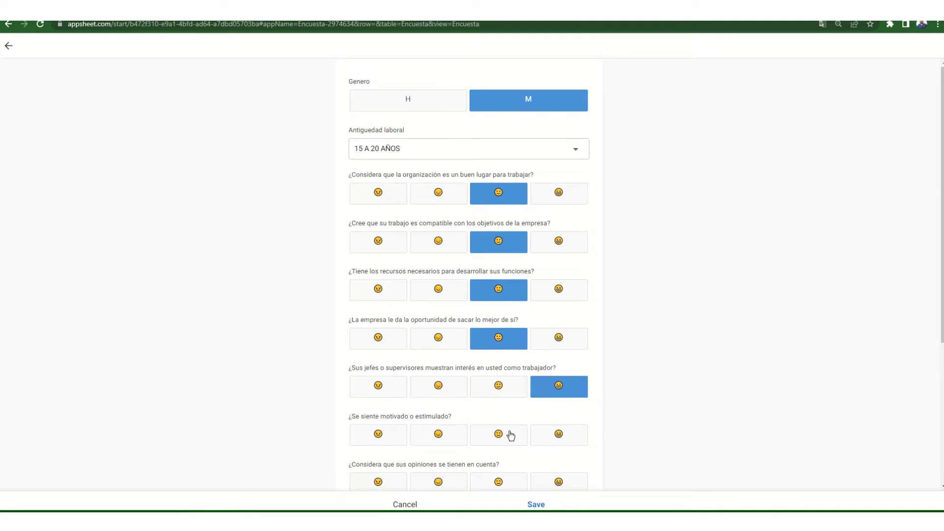
left_click(510, 435)
- Skip the opinions question, rate coworkers, pay and job enjoyment with the smiling face and feedback with the grinning face, and save the response
scroll(507, 438, "down", 4)
left_click(501, 339)
left_click(497, 383)
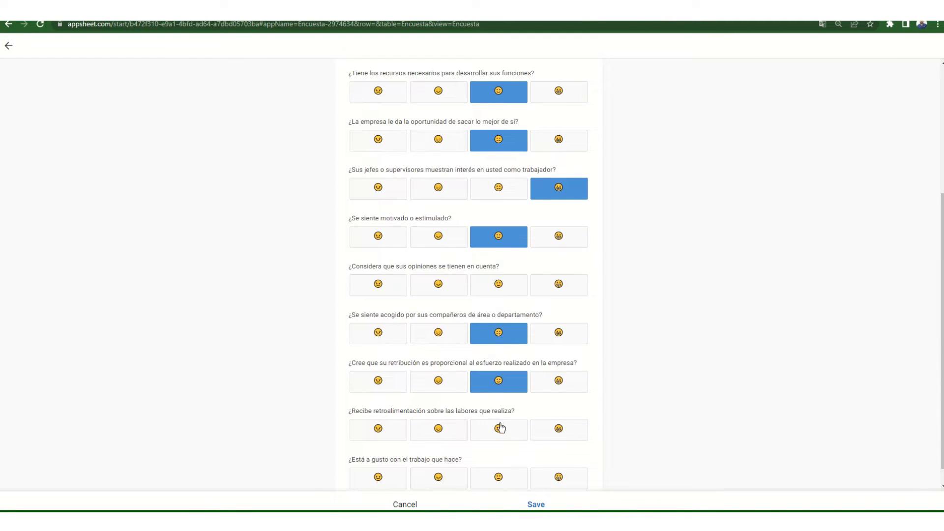
left_click(554, 432)
scroll(531, 423, "down", 1)
left_click(504, 460)
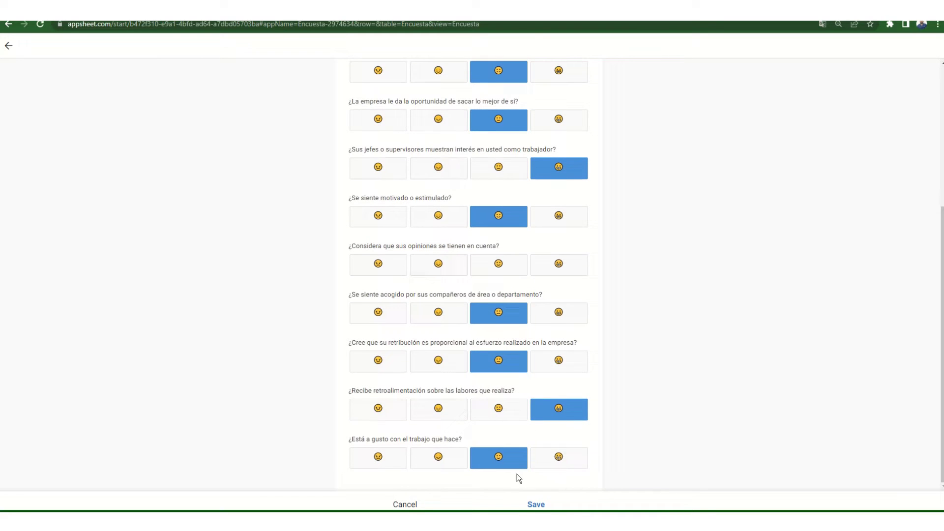
left_click(540, 505)
- Start another survey response with gender H and job seniority 10 A 15 AÑOS
left_click(489, 492)
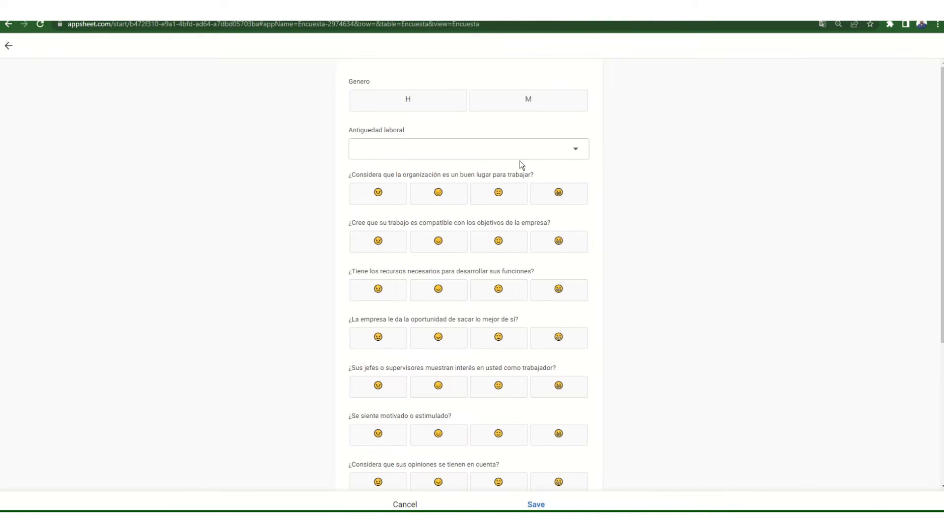
left_click(449, 102)
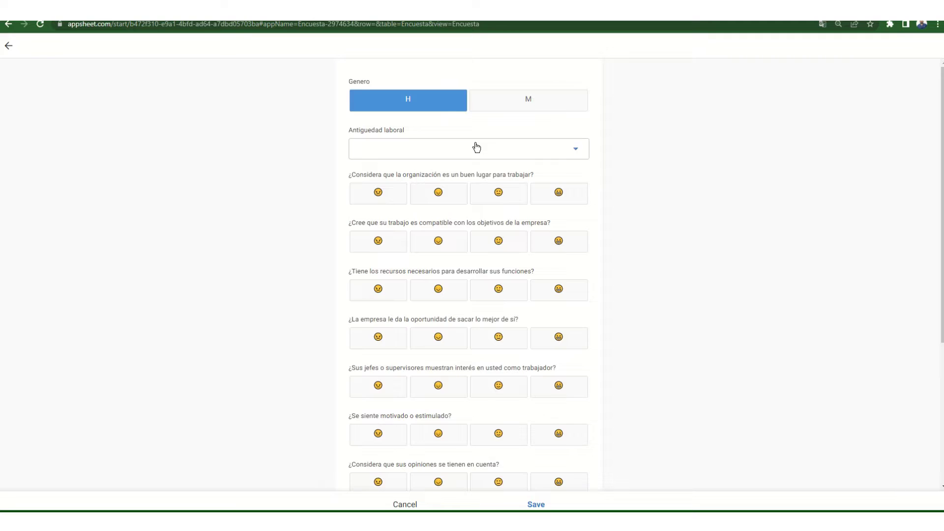
left_click(477, 148)
left_click(392, 123)
- Rate the good-workplace and supervisor-interest questions with the smiling face, the three questions between them with the grinning face, and motivation with the unhappy face
left_click(498, 199)
left_click(565, 243)
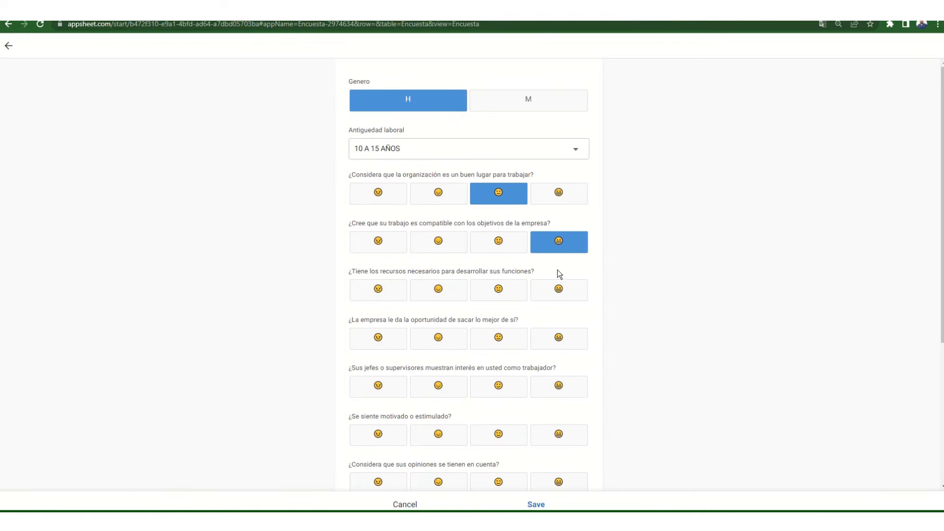
left_click(557, 297)
left_click(556, 350)
left_click(501, 396)
left_click(445, 433)
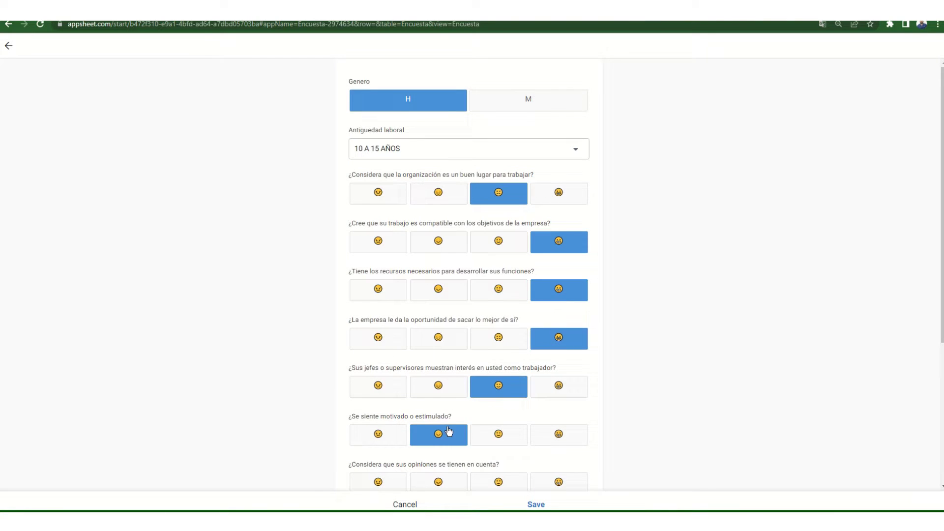
- Rate the remaining five questions, from opinions to job enjoyment, with the unhappy face and save the response
scroll(445, 428, "down", 3)
left_click(443, 340)
left_click(434, 390)
left_click(436, 432)
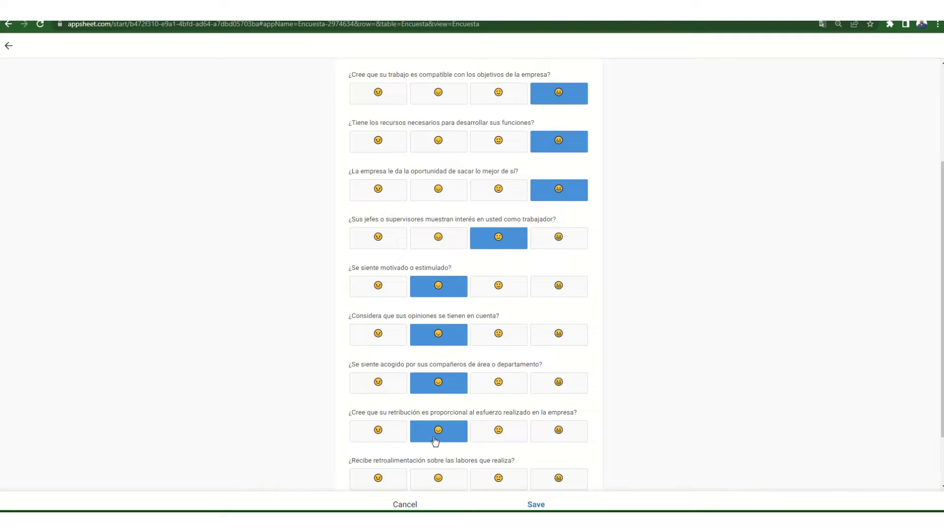
scroll(436, 428, "down", 2)
left_click(436, 416)
left_click(439, 455)
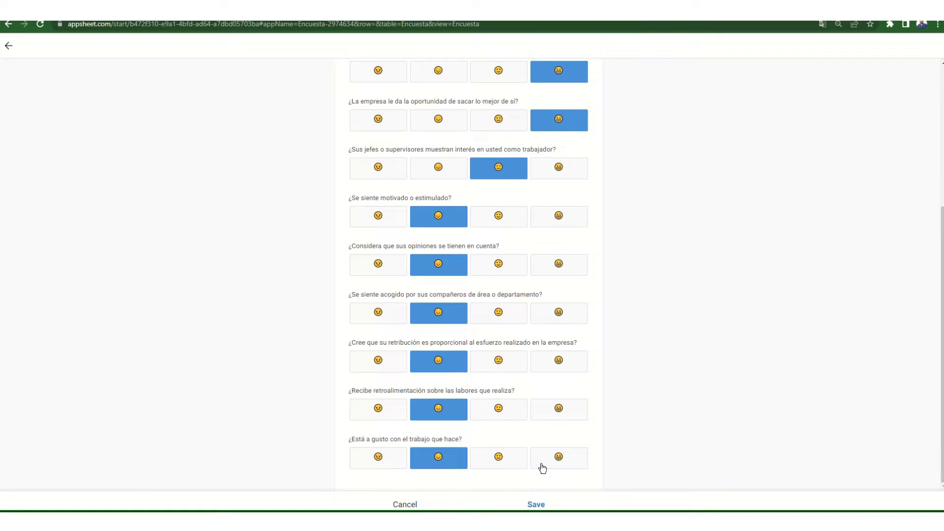
left_click(532, 504)
- Start a third survey response with gender M and job seniority 20 A 25 AÑOS
left_click(475, 487)
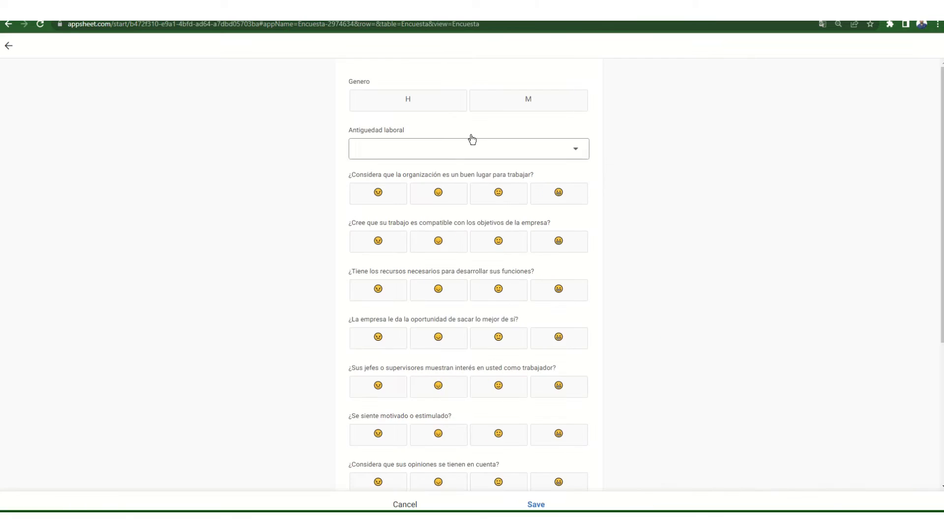
left_click(482, 102)
left_click(482, 147)
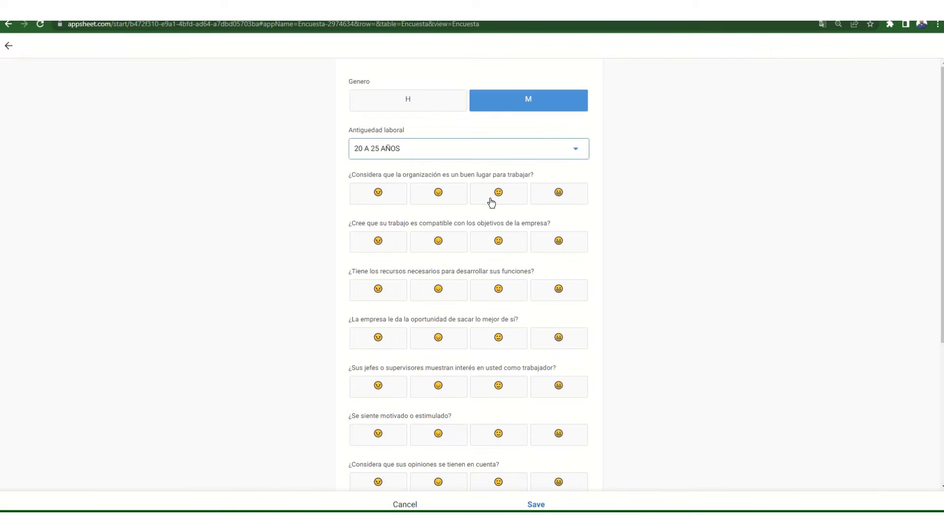
- Rate the first and fourth survey questions with the smiling face and the other five of the first seven with the grinning face
left_click(492, 199)
left_click(558, 242)
left_click(557, 290)
left_click(500, 339)
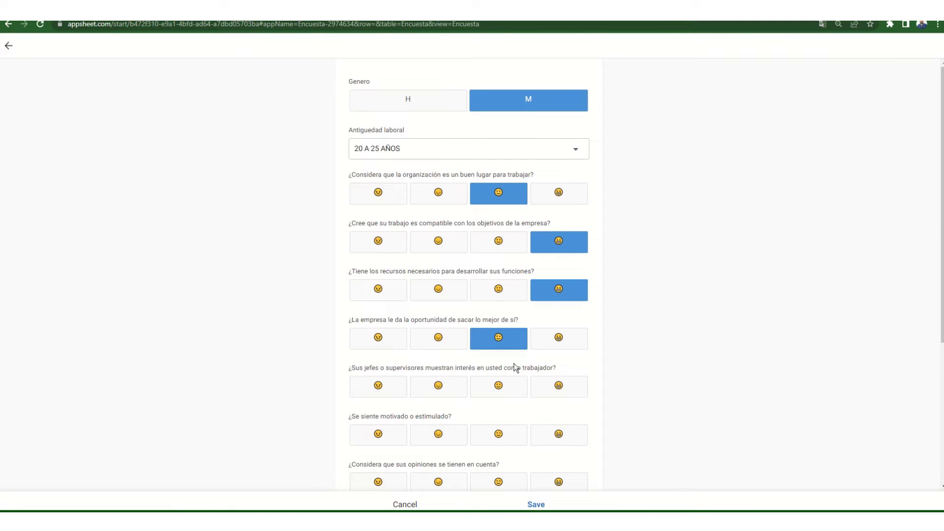
left_click(556, 394)
left_click(553, 437)
left_click(550, 485)
- Rate the coworkers, pay and job enjoyment questions with the smiling face and feedback with the grinning face, and save the response
scroll(524, 422, "down", 4)
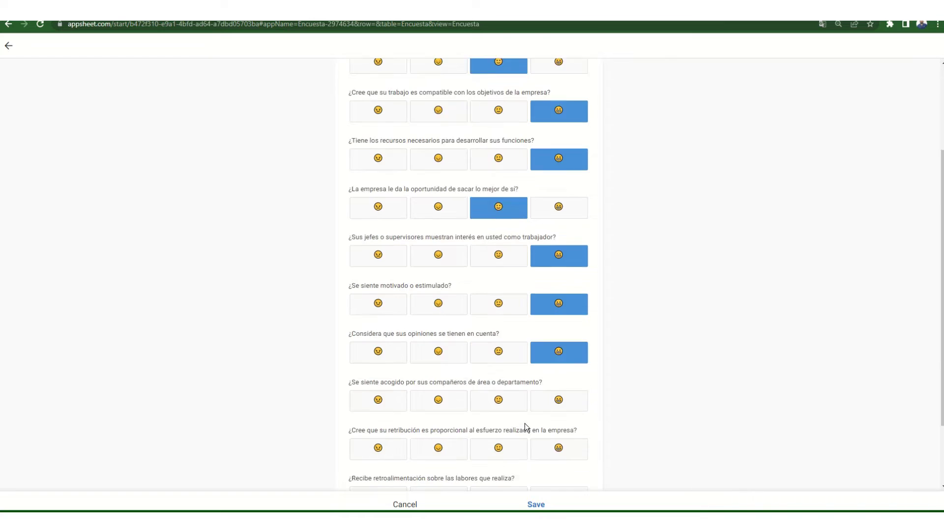
left_click(504, 364)
left_click(502, 325)
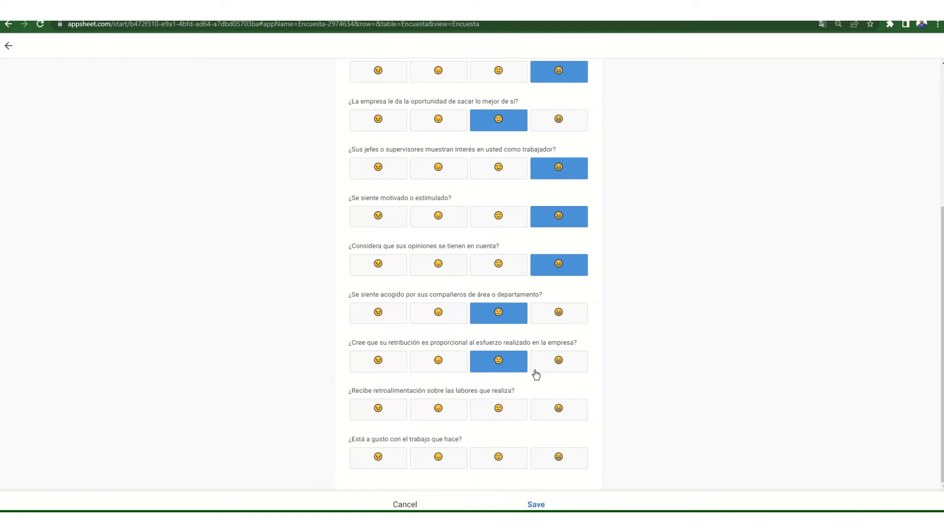
left_click(555, 408)
left_click(499, 457)
left_click(536, 505)
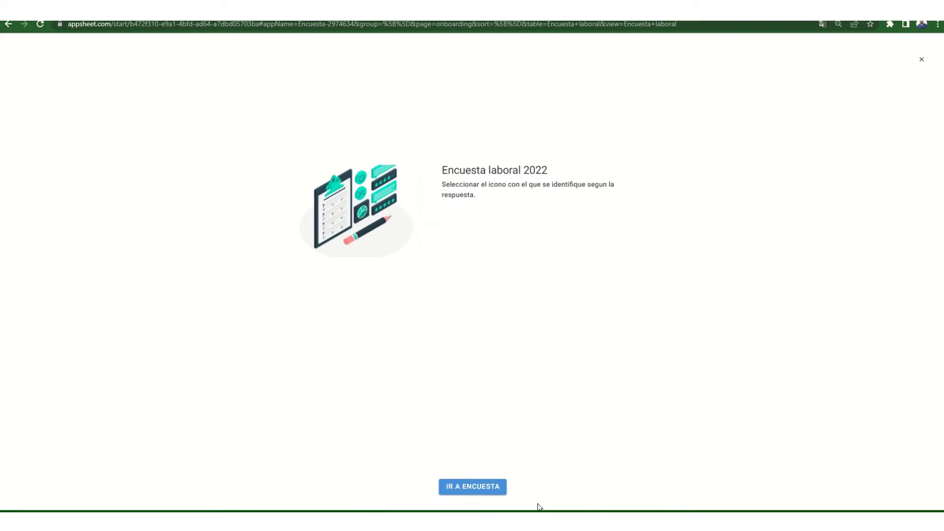
- Review the saved survey responses in the Encuesta spreadsheet in Google Sheets and glance at the app's AppSheet editor
key("ctrl+Tab")
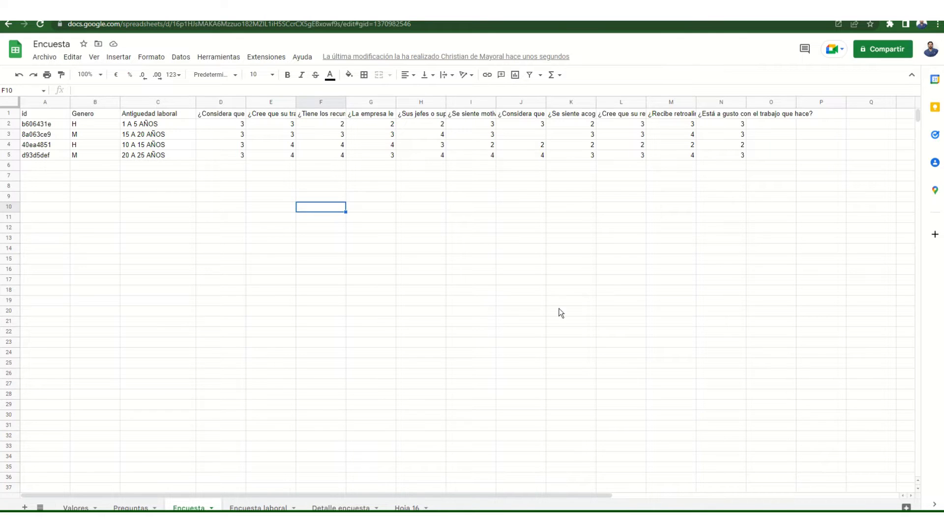
key("ctrl+Tab")
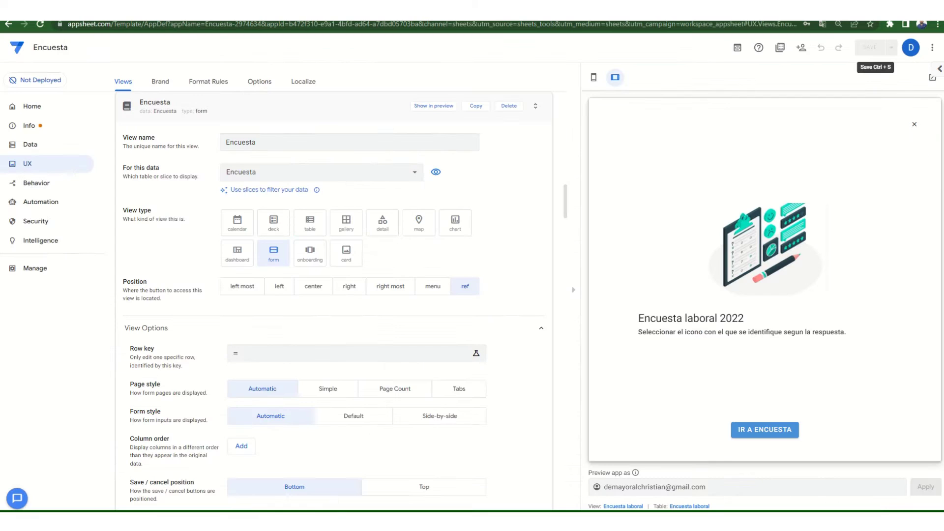
key("ctrl+shift+Tab")
- Switch to Google Drive, create a blank Google Sheets spreadsheet and name it Encuestas laborales
key("ctrl+Tab")
key("ctrl+Tab")
left_click(42, 84)
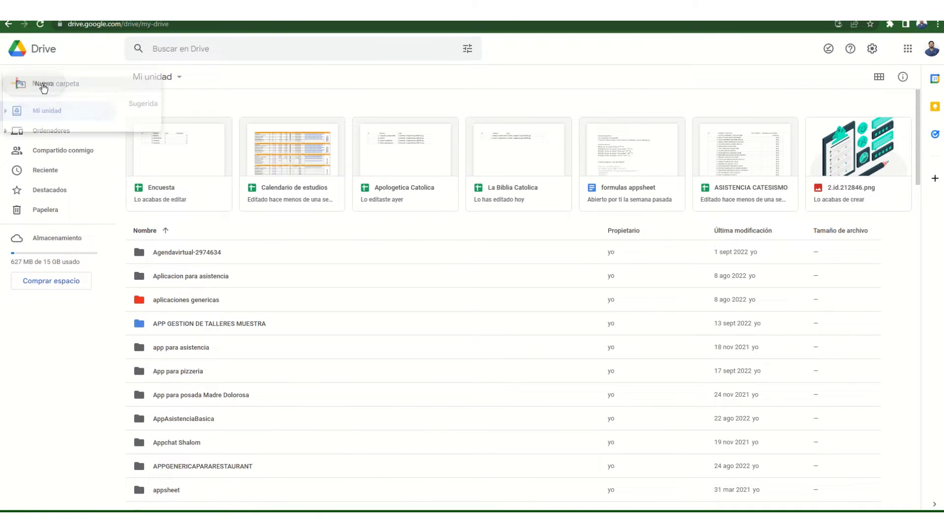
left_click(49, 164)
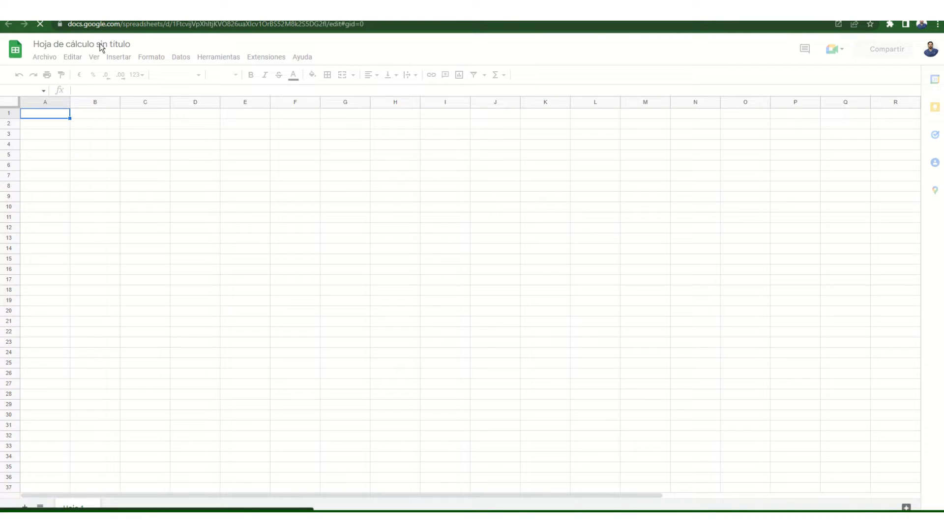
left_click(103, 44)
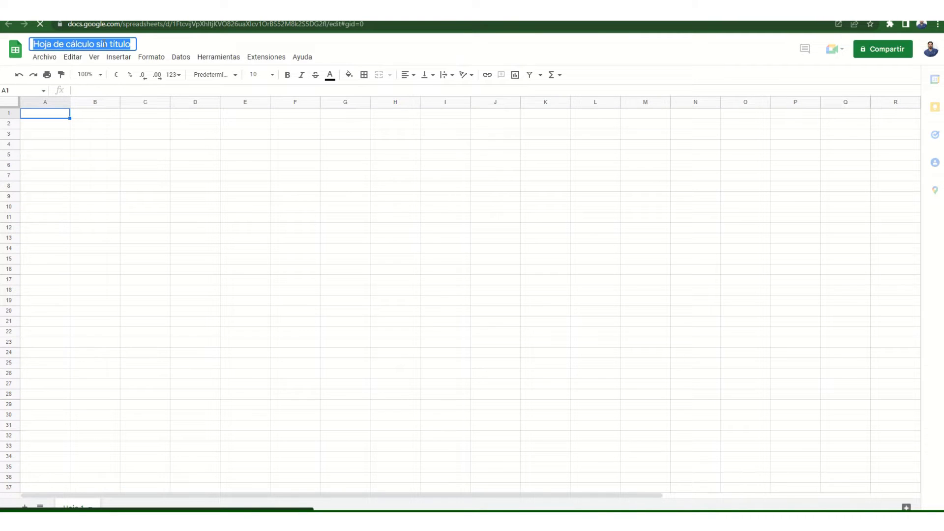
type("Encuestas")
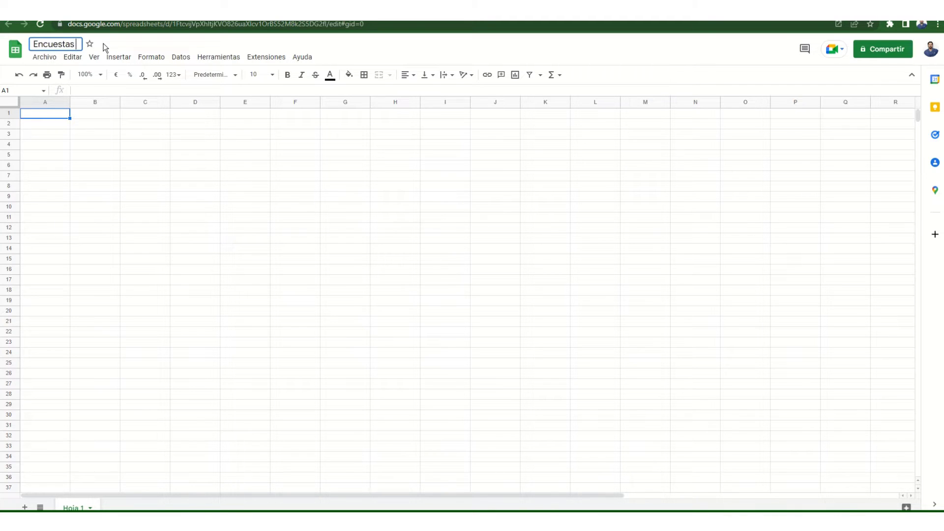
type(" laborales")
left_click(241, 280)
- Rename the first sheet of the new spreadsheet as Encuesta
right_click(73, 508)
left_click(117, 384)
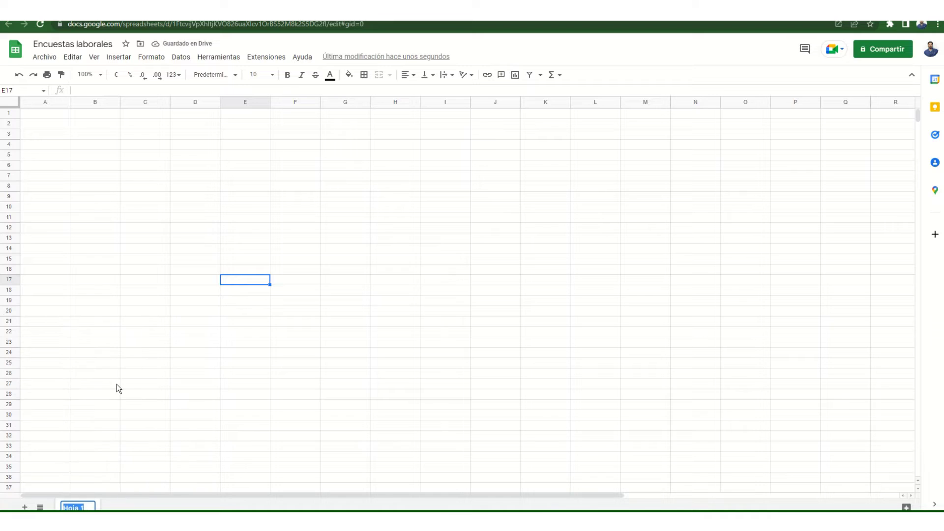
type("E")
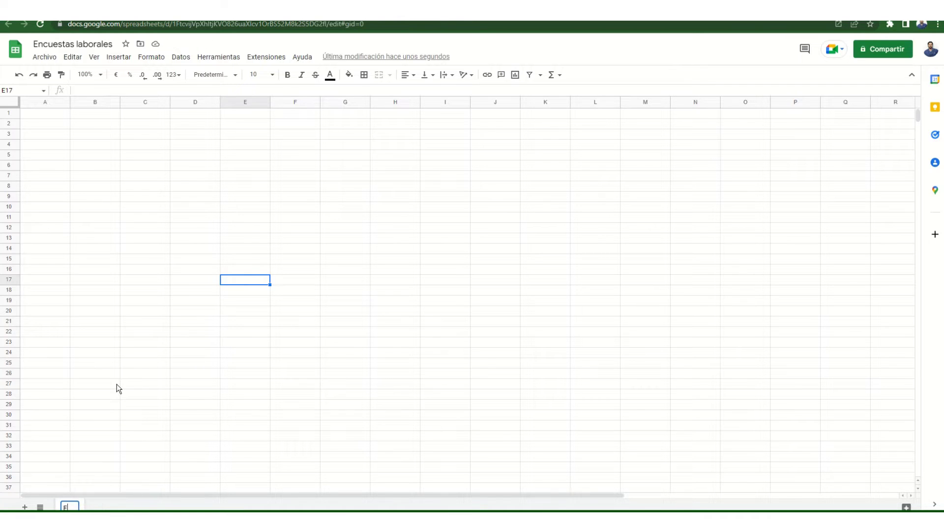
type("ncuesta")
left_click(117, 385)
- Add a second sheet to the spreadsheet and name it Valores
left_click(23, 508)
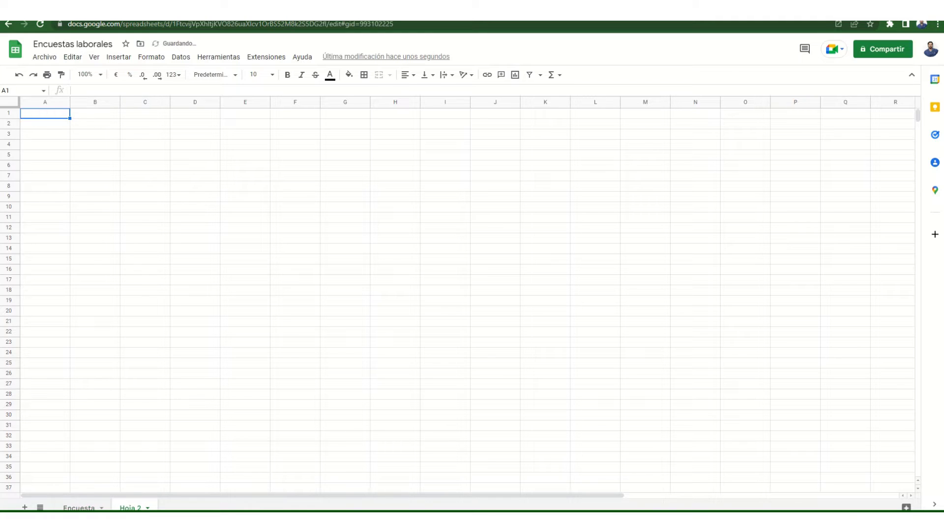
left_click(148, 508)
left_click(157, 383)
type("V")
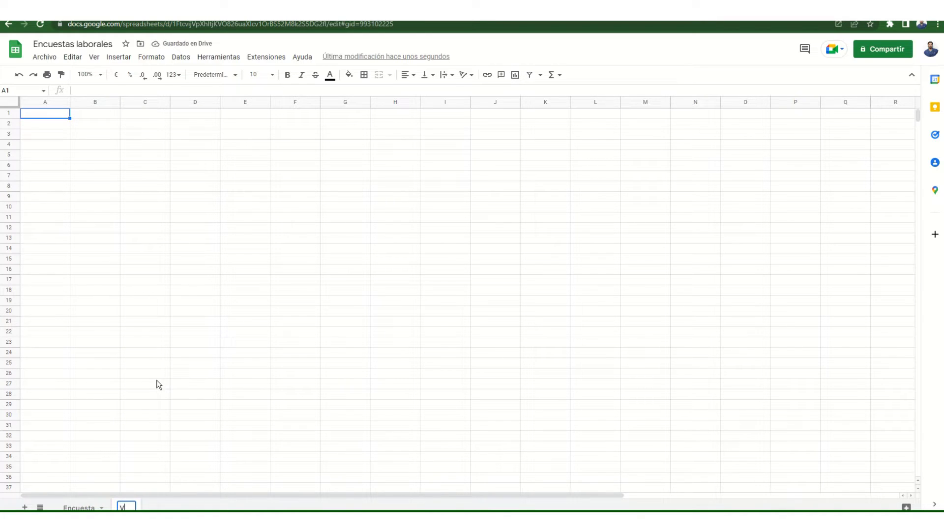
type("alores")
- Add a third sheet to the spreadsheet and name it Preguntas
left_click(25, 507)
left_click(199, 508)
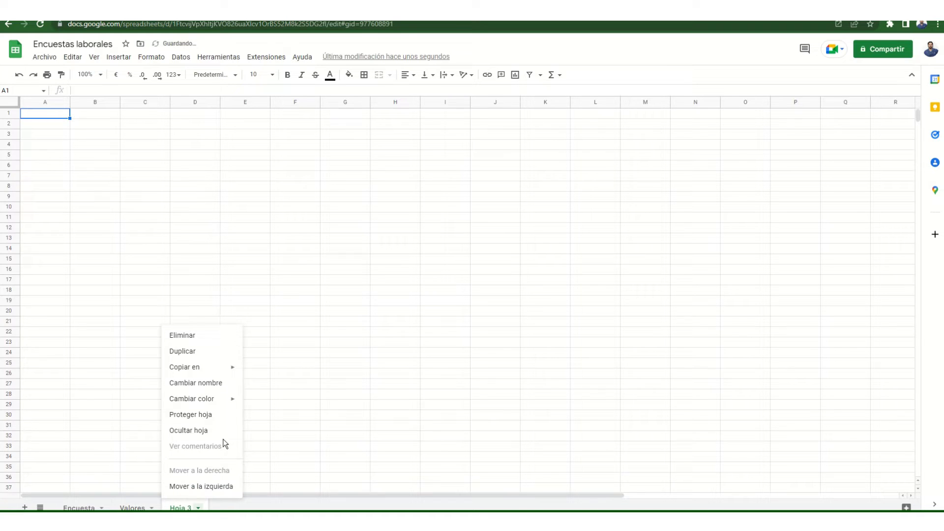
left_click(214, 385)
type("Pre")
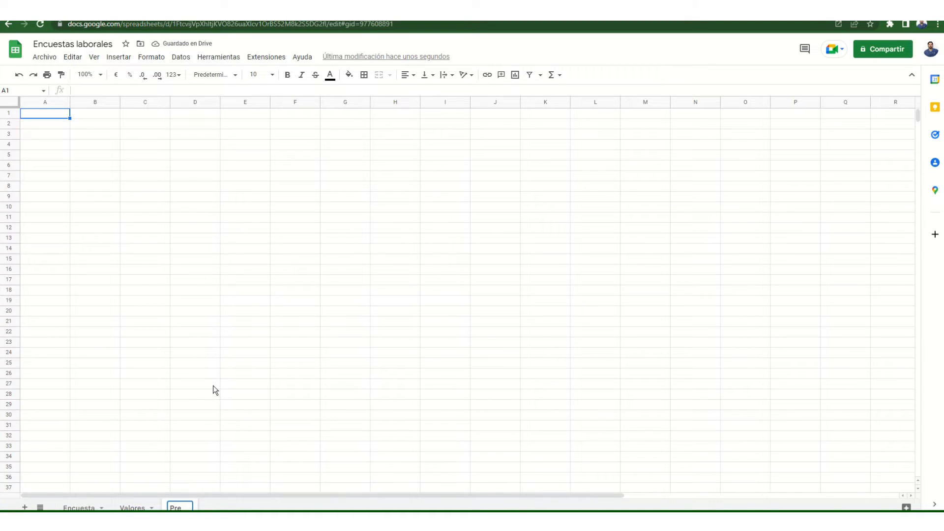
type("guntas")
left_click(214, 385)
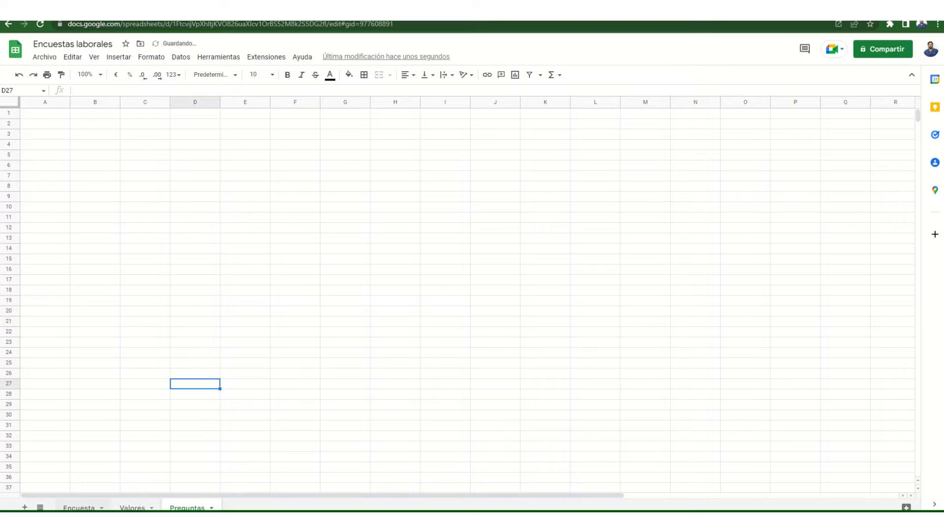
- Add a fourth sheet to the spreadsheet and name it Inicio
left_click(25, 508)
left_click(245, 508)
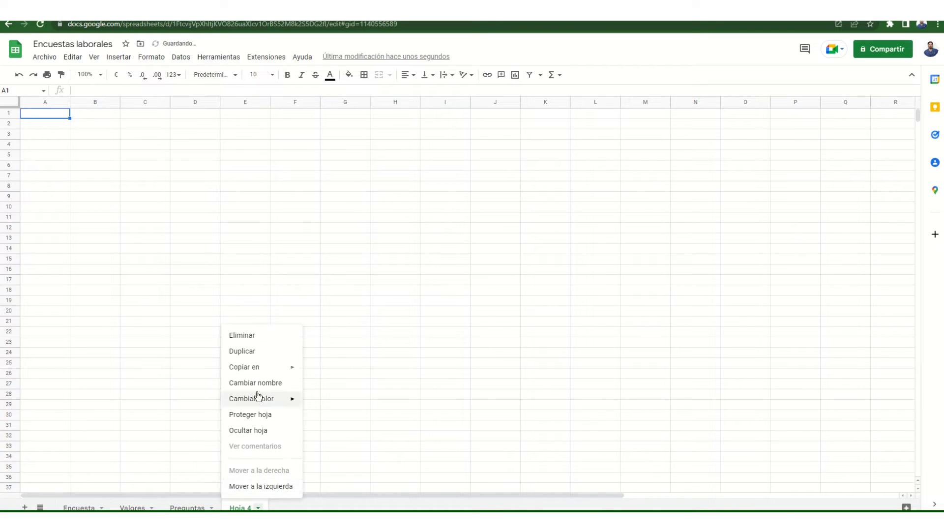
left_click(257, 386)
key("BackSpace")
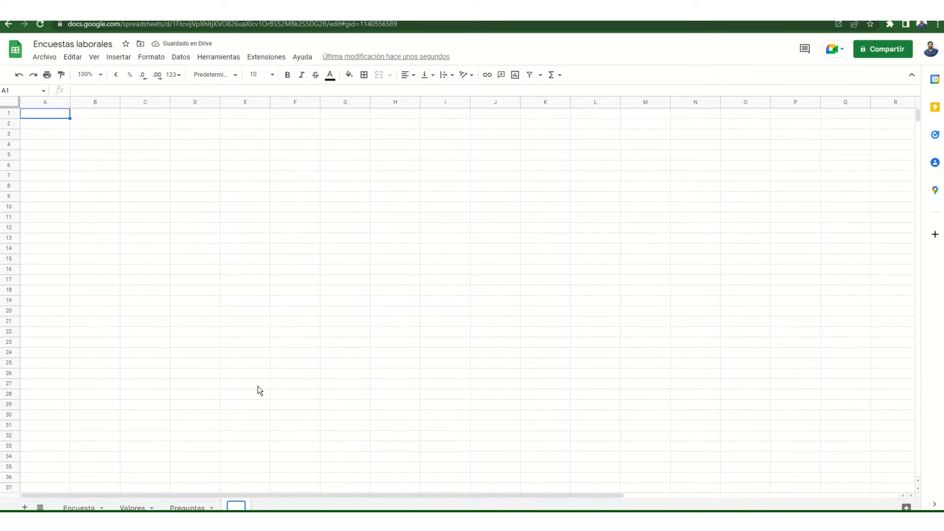
type("Inicio")
left_click(258, 387)
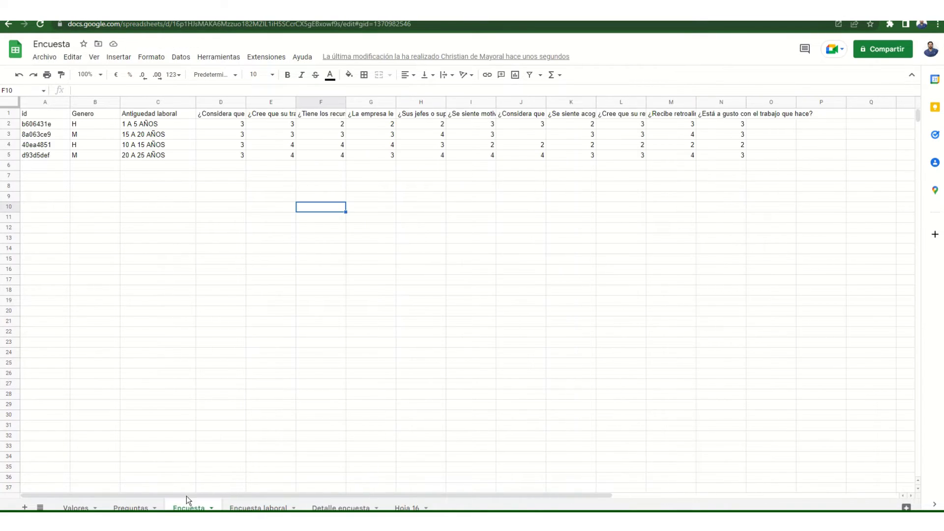
- View the Valores sheet of the existing Encuesta spreadsheet to check its columns and rating entries
left_click(76, 508)
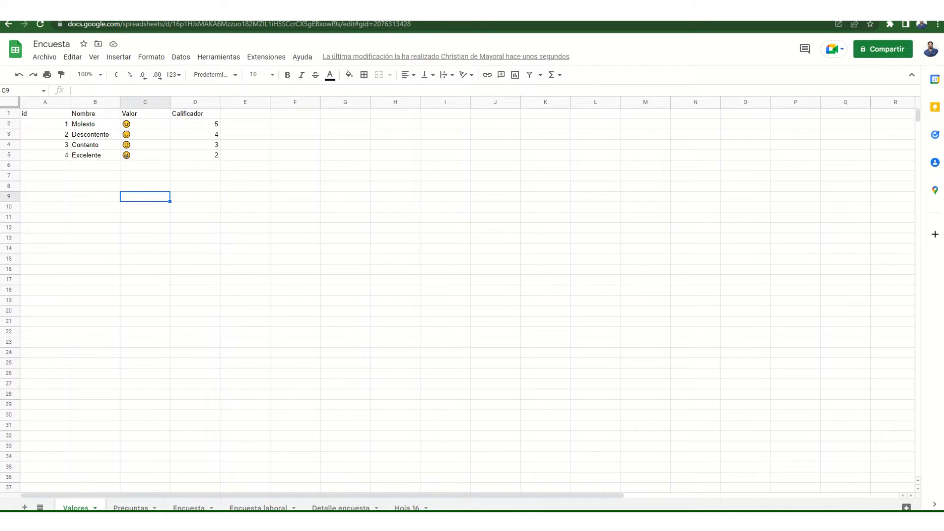
- Copy the ratings table A1:D5 from the existing Encuesta spreadsheet's Valores sheet into cell A1 of Valores in Encuestas laborales
left_click_drag(69, 113, 211, 155)
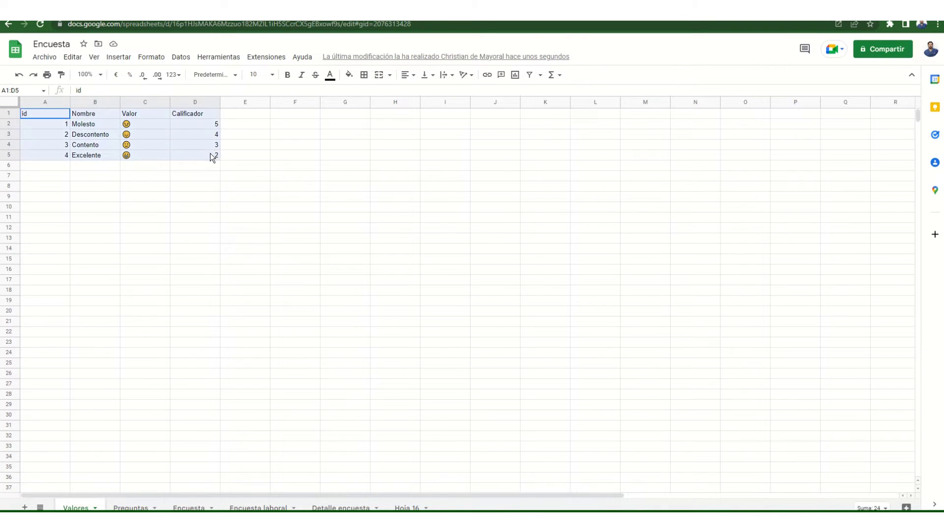
right_click(196, 144)
left_click(216, 169)
key("ctrl+Tab")
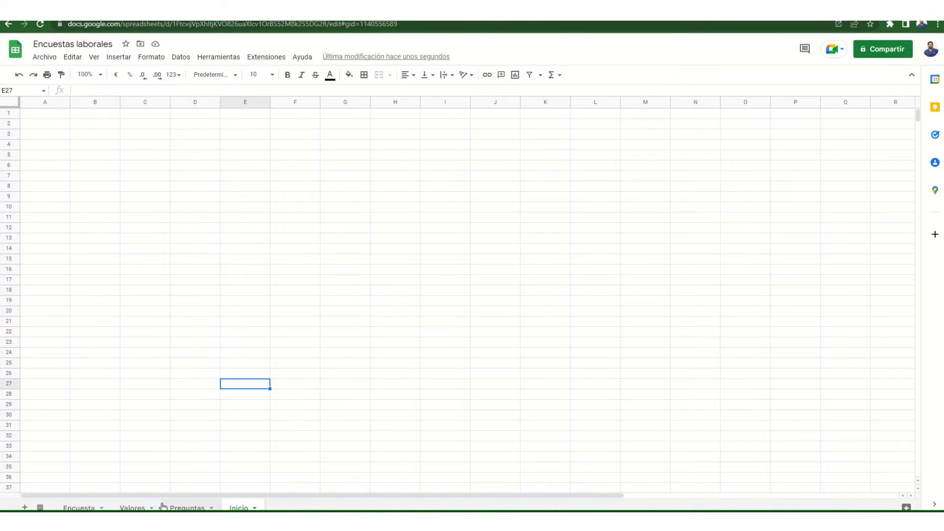
left_click(132, 507)
right_click(46, 117)
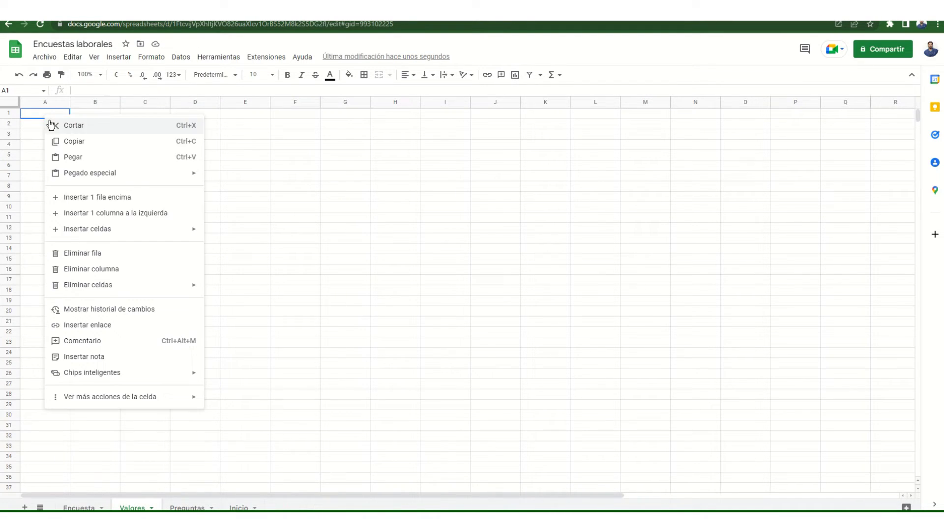
left_click(58, 156)
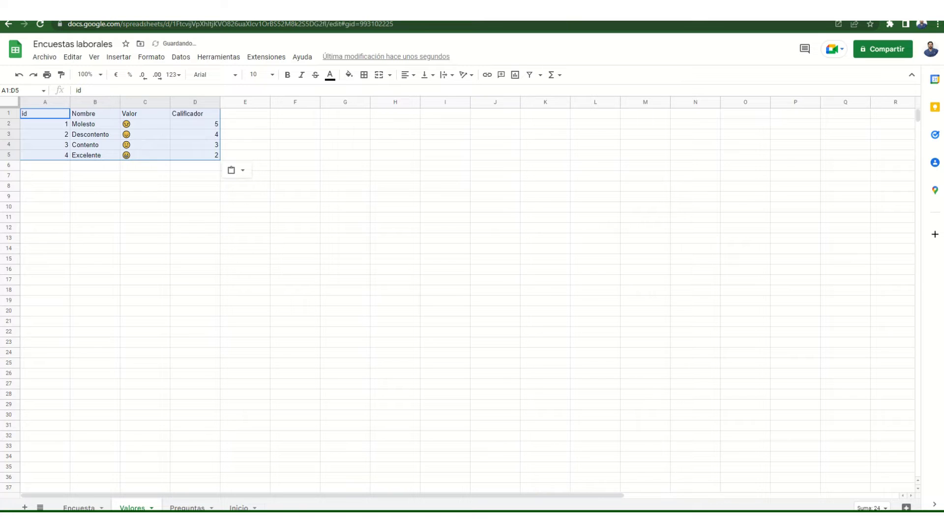
- Copy the questions table A1:C12 from Encuesta into the Preguntas sheet of Encuestas laborales and fit columns B and C to their contents
key("ctrl+shift+Tab")
left_click(130, 507)
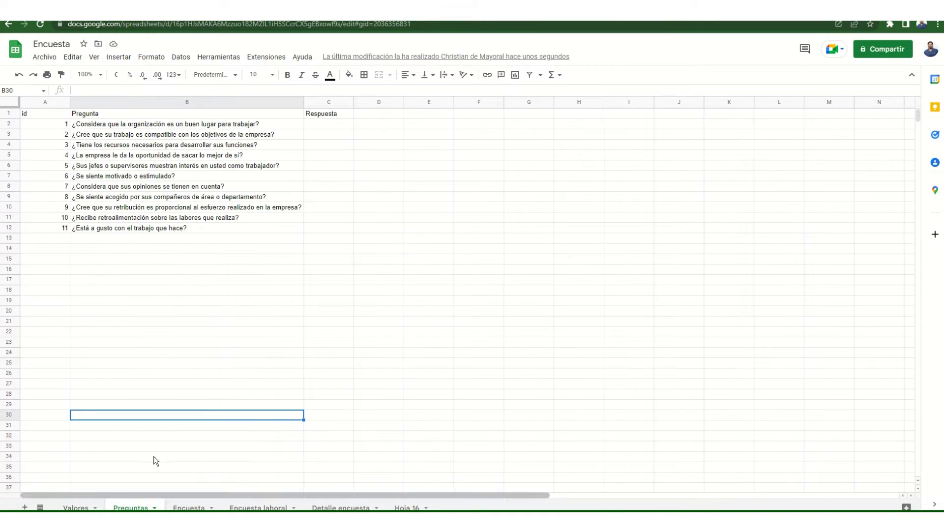
left_click_drag(49, 114, 310, 235)
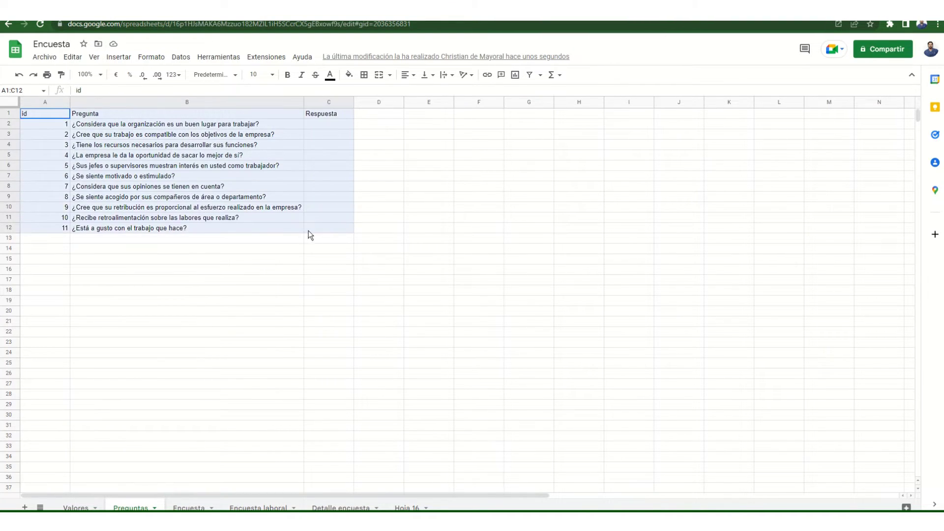
right_click(274, 210)
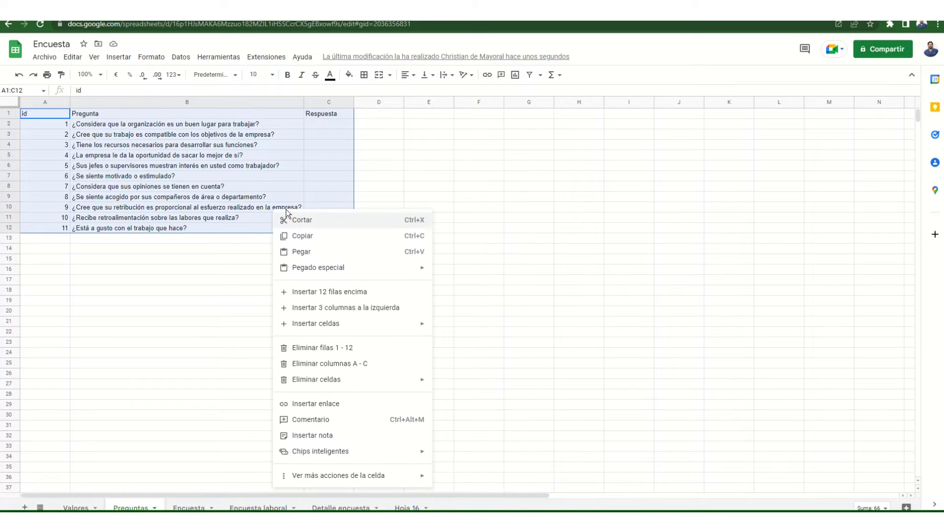
left_click(298, 234)
key("ctrl+Tab")
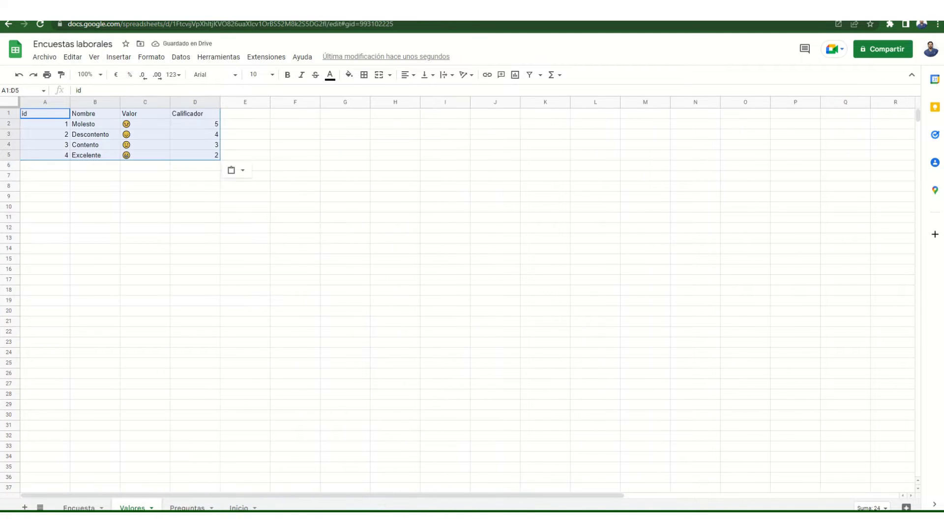
left_click(187, 508)
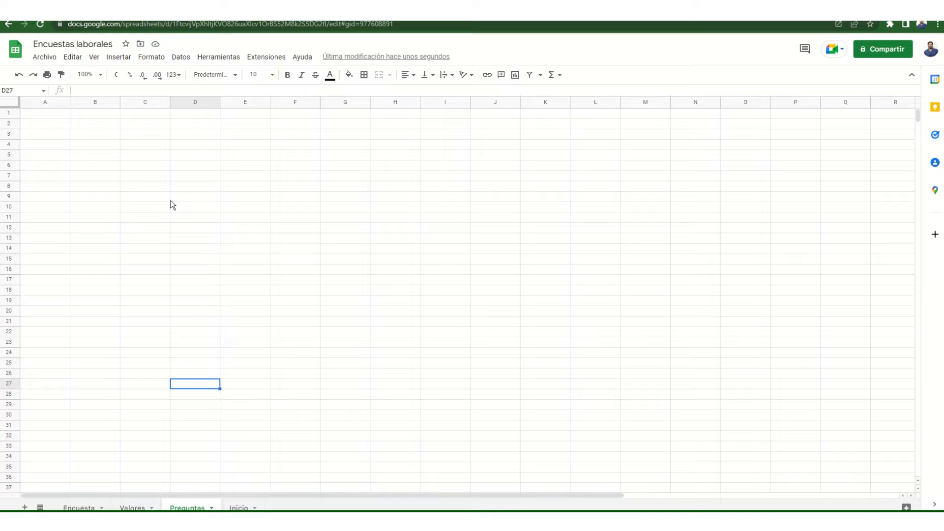
right_click(38, 117)
left_click(57, 156)
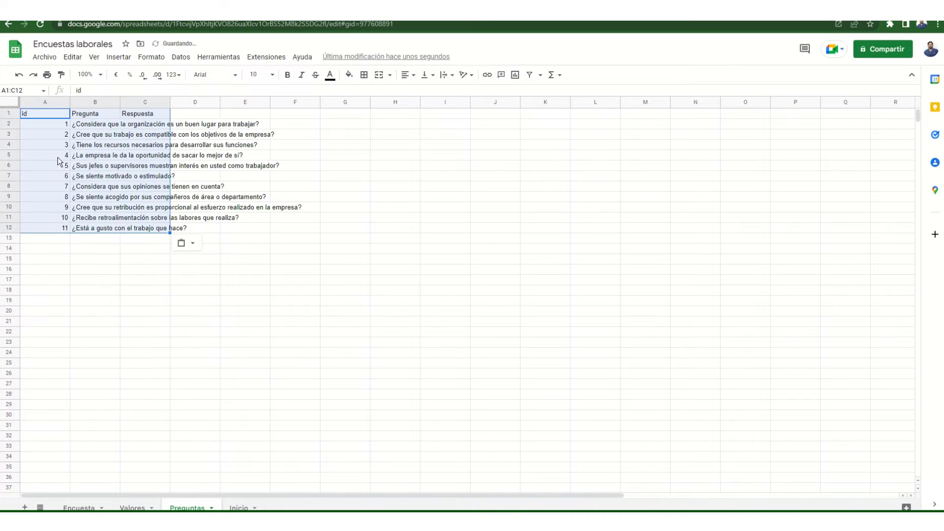
double_click(170, 101)
double_click(120, 102)
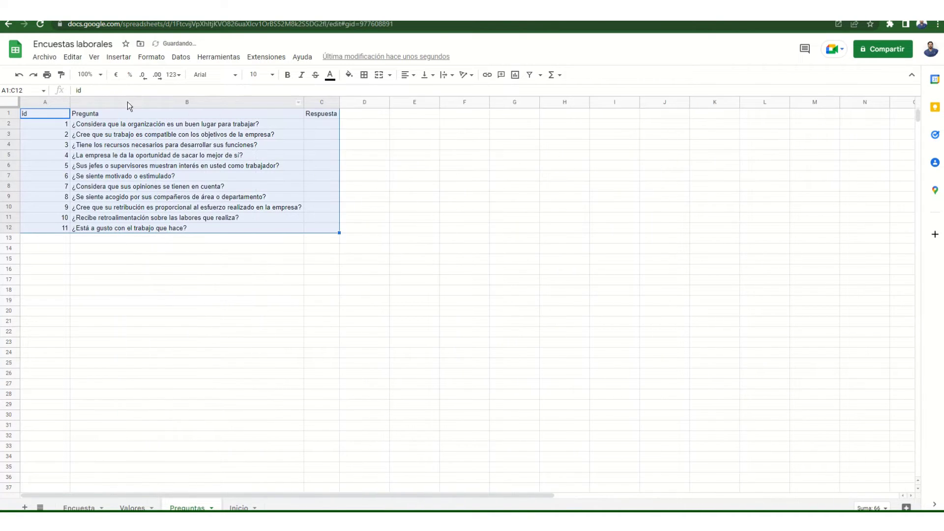
- Copy the headers id, Genero and Antiguedad laboral from the existing Encuesta sheet into row 1 of Encuesta in Encuestas laborales
key("ctrl+shift+Tab")
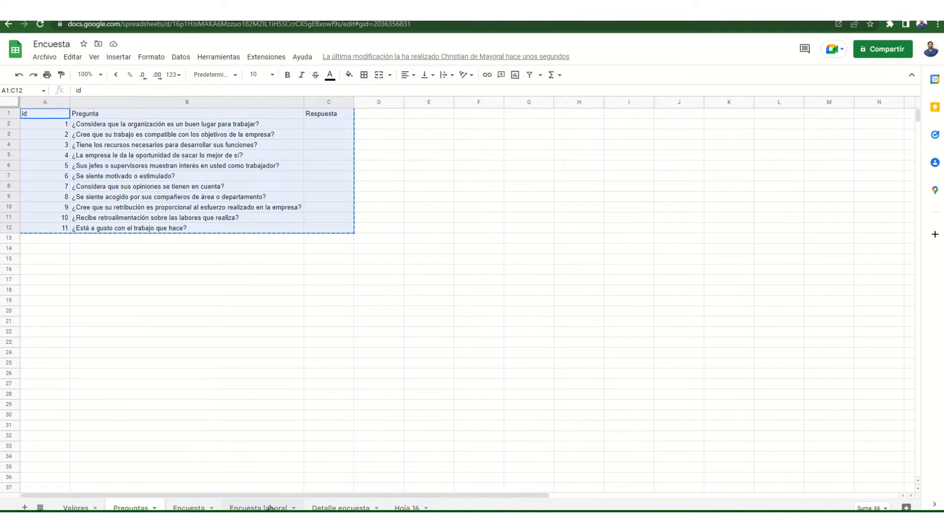
key("ctrl+Tab")
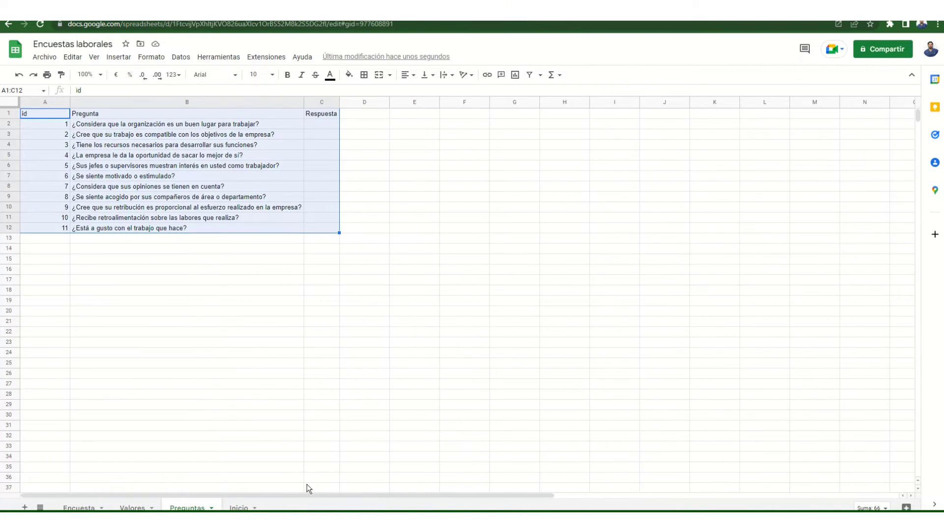
key("ctrl+shift+Tab")
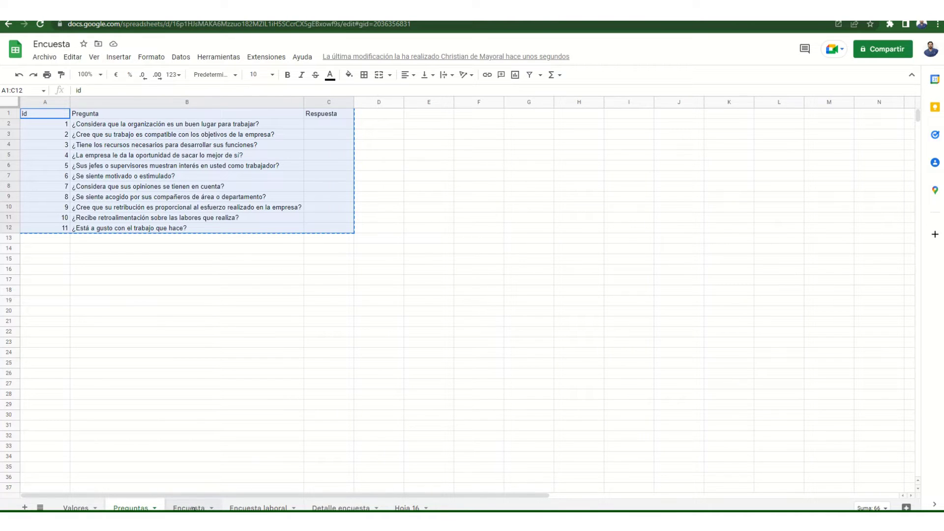
left_click(190, 508)
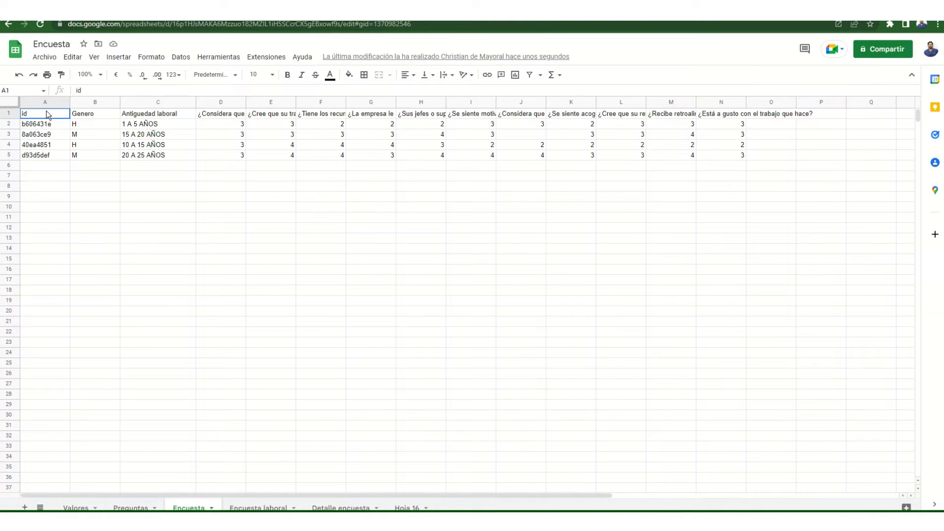
left_click_drag(47, 113, 189, 114)
right_click(185, 113)
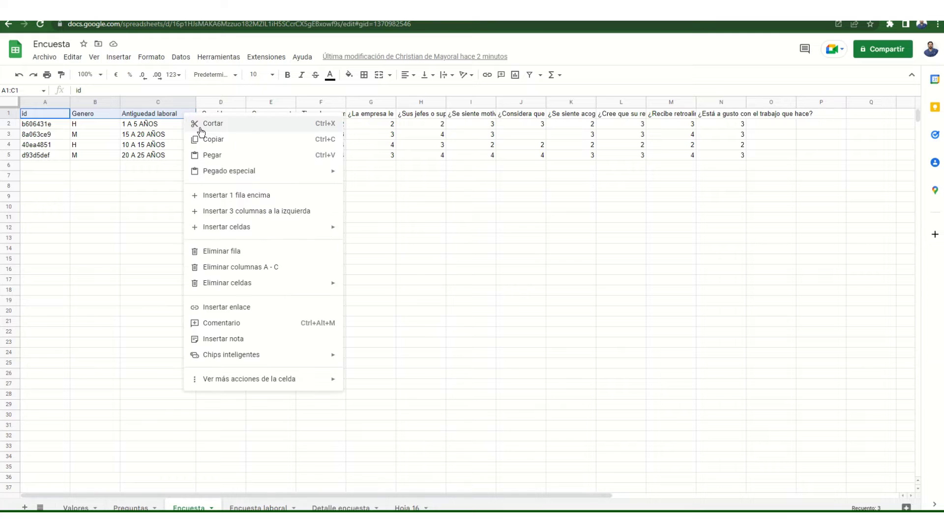
left_click(204, 138)
key("ctrl+Tab")
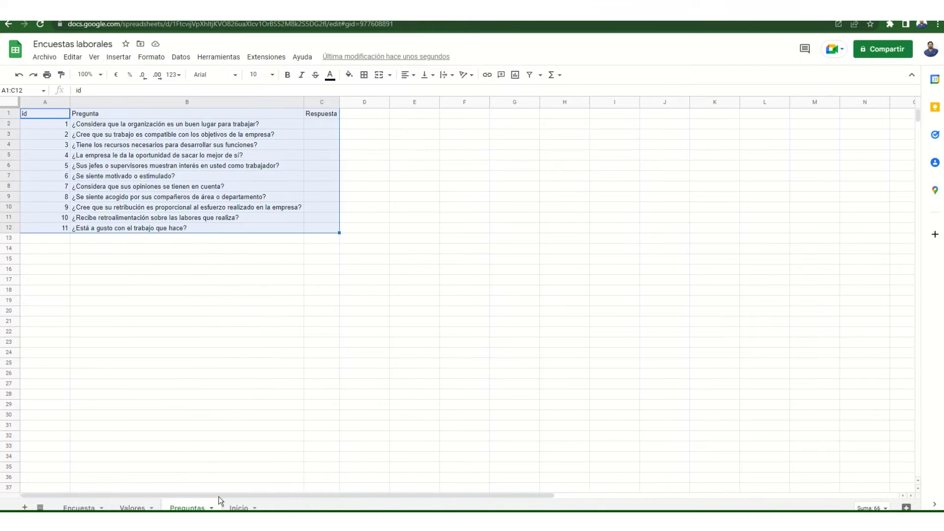
left_click(78, 507)
right_click(51, 114)
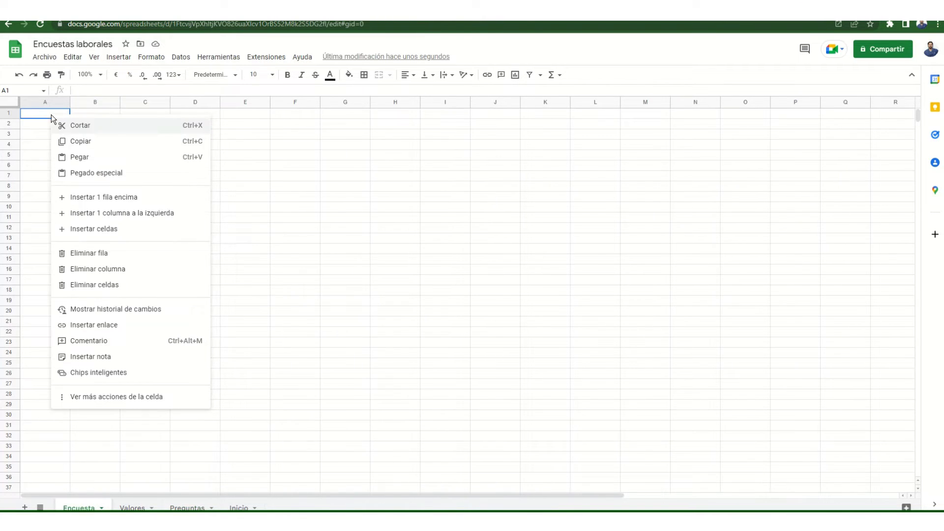
left_click(79, 157)
left_click(194, 238)
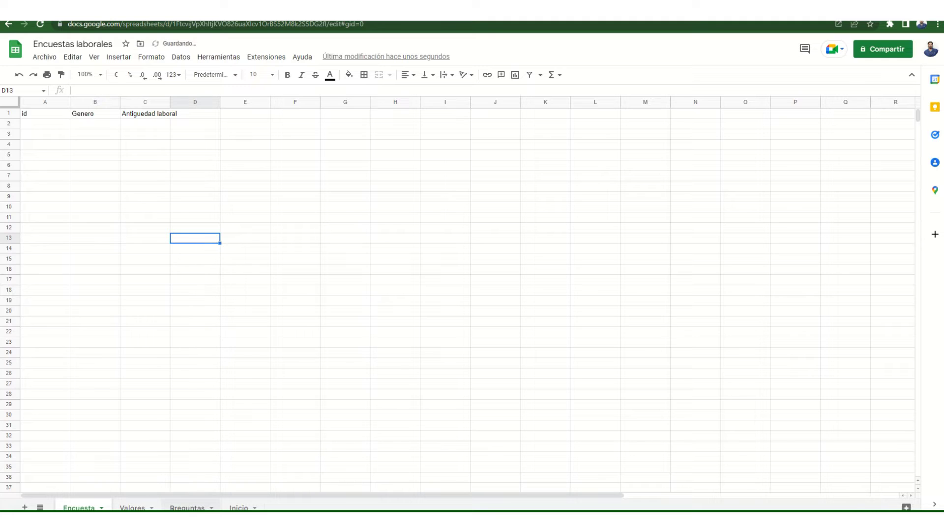
- Copy the questions in B2:B12 of Preguntas and paste them transposed as column headers starting at D1 of the Encuesta sheet
left_click(186, 507)
left_click_drag(98, 123, 99, 228)
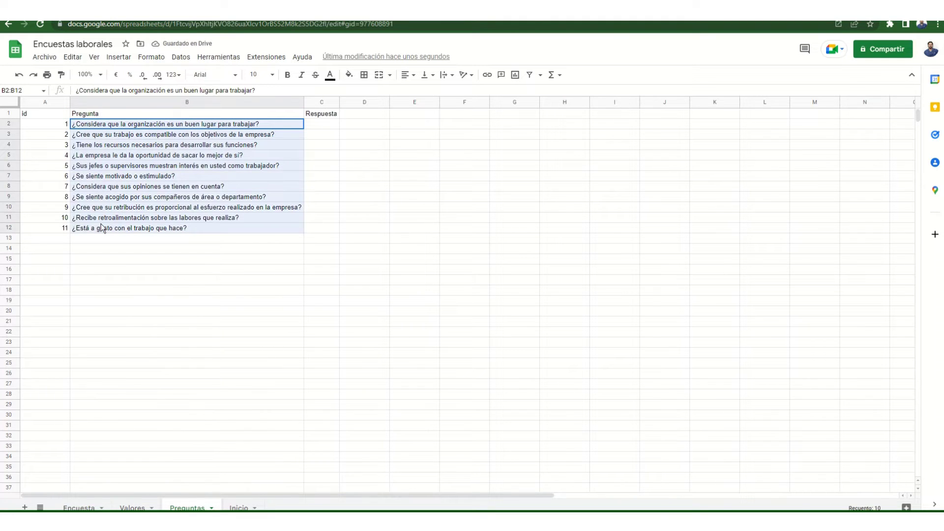
right_click(99, 227)
left_click(134, 249)
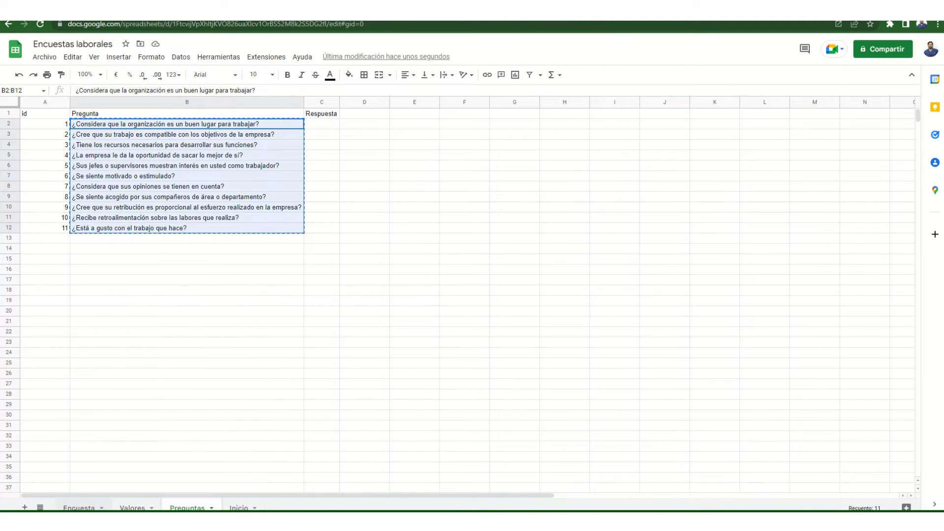
left_click(79, 508)
left_click(188, 116)
right_click(193, 114)
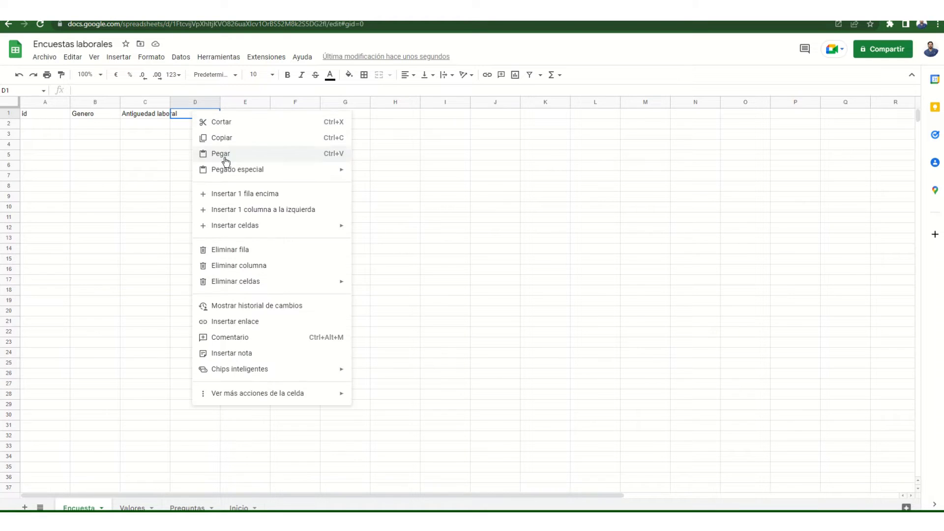
mouse_move(231, 172)
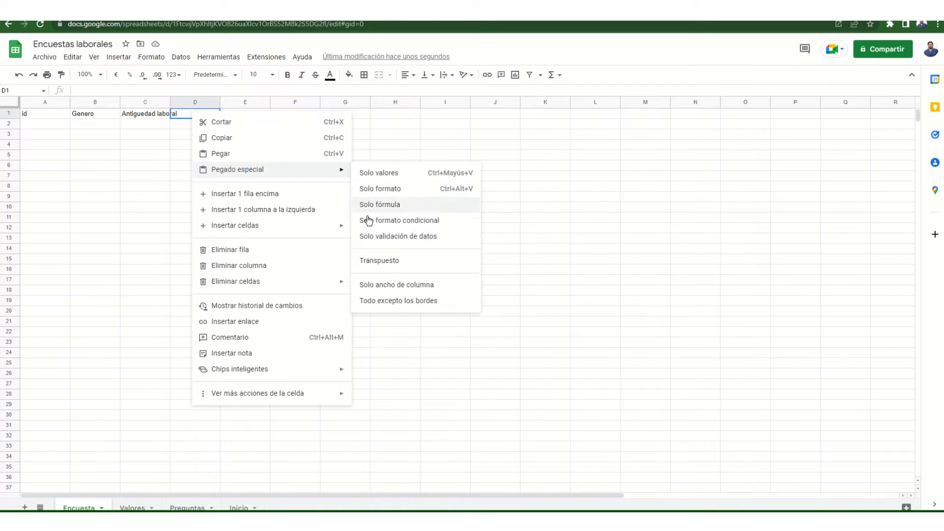
left_click(389, 261)
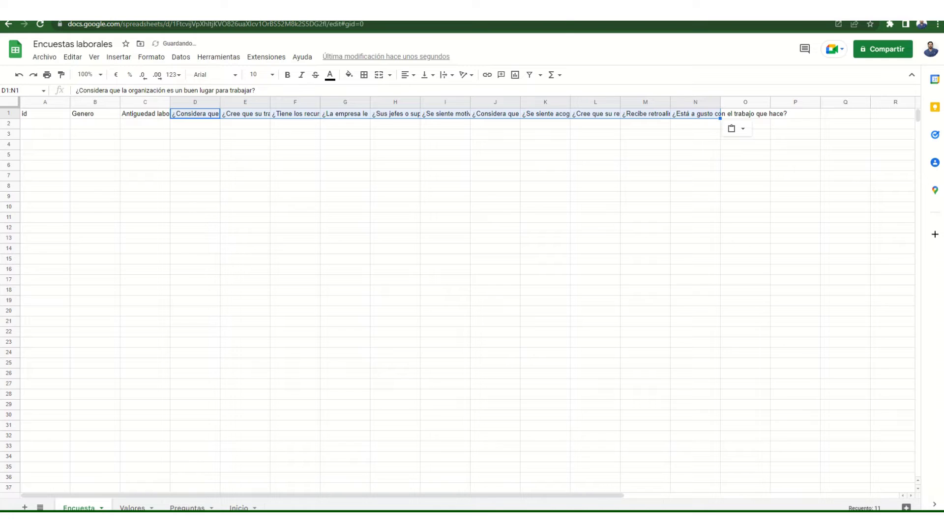
left_click(595, 176)
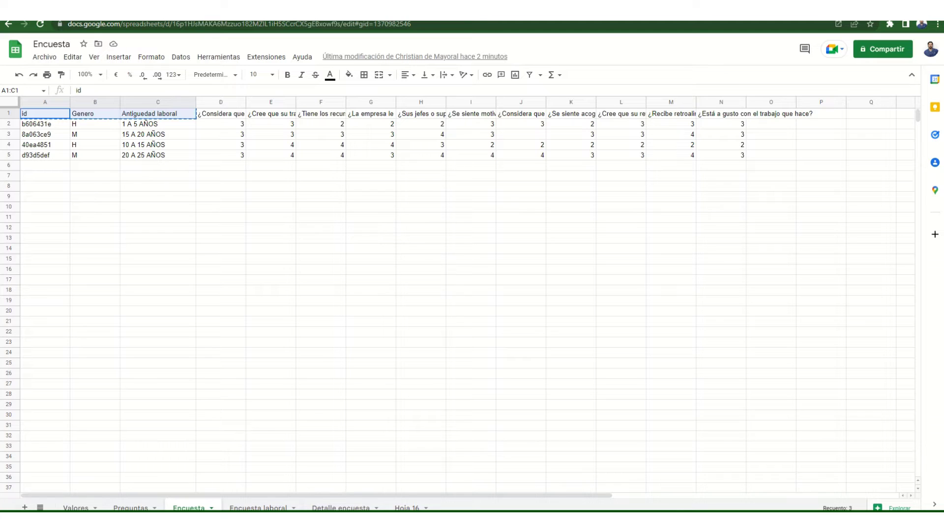
- Copy A1:C2 with the id, Nombre and indicacion columns from the existing Encuesta laboral sheet into cell A1 of Inicio in Encuestas laborales
left_click(131, 508)
left_click(77, 508)
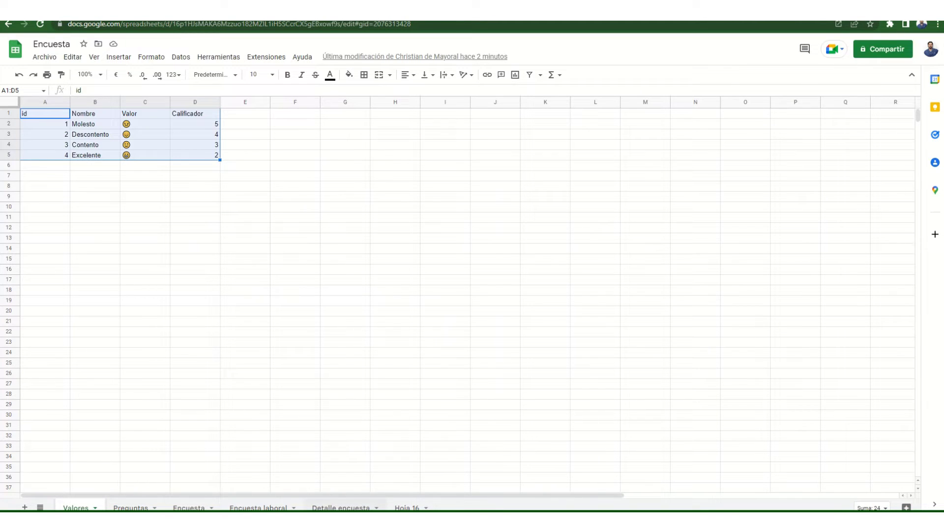
left_click(258, 508)
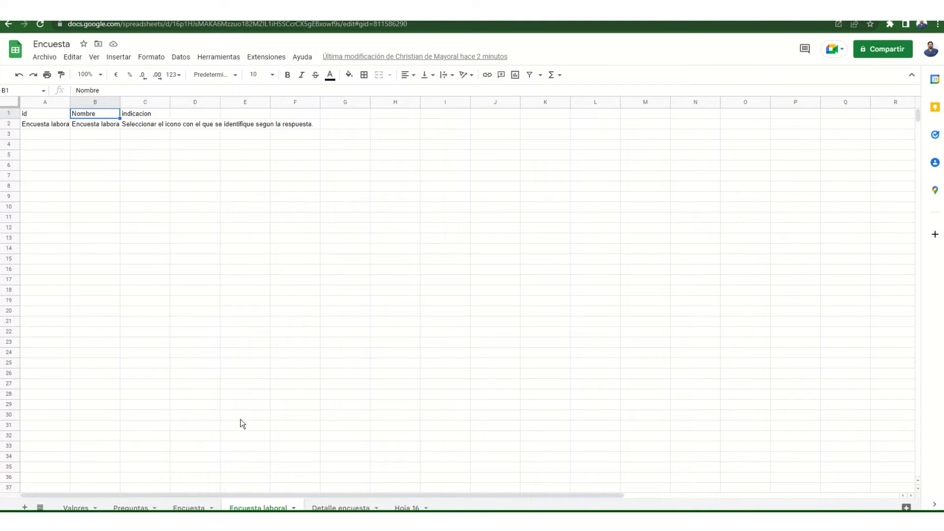
left_click_drag(43, 114, 144, 123)
right_click(144, 123)
left_click(168, 151)
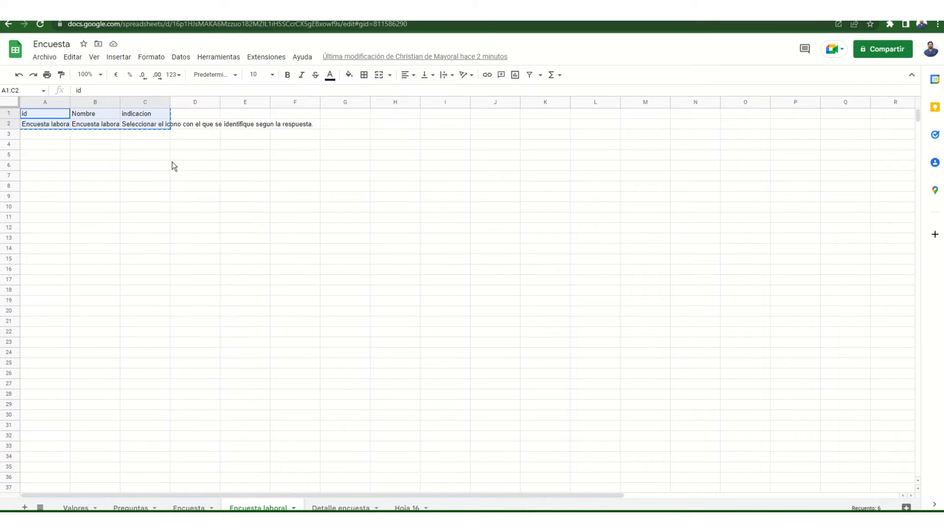
left_click(506, 24)
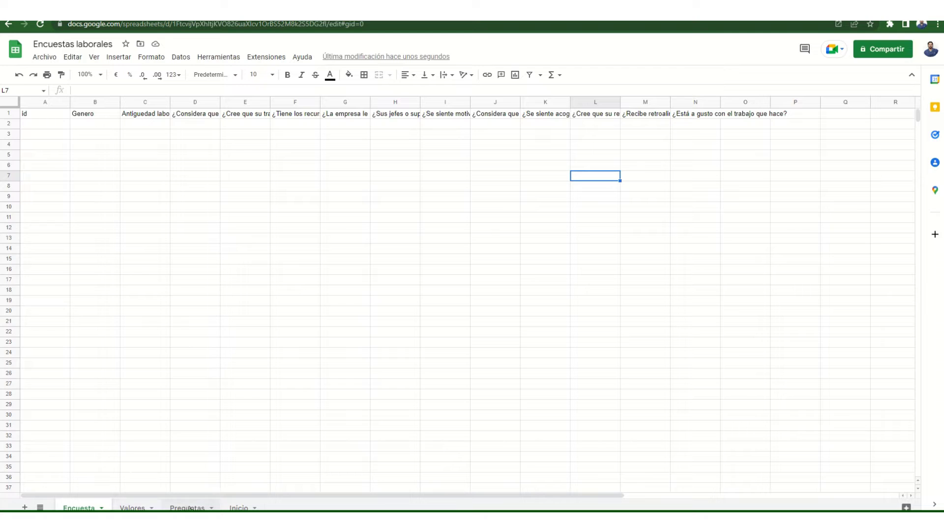
left_click(239, 507)
right_click(49, 113)
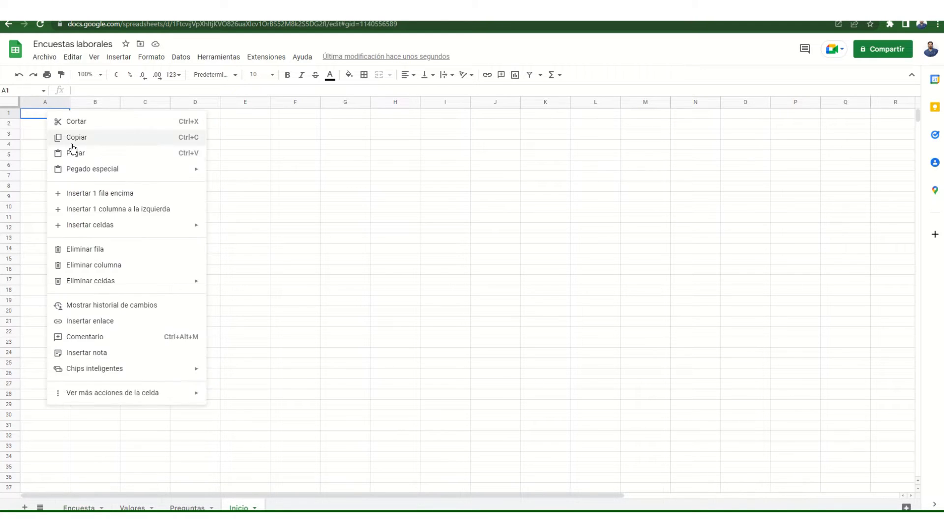
left_click(74, 148)
left_click(129, 249)
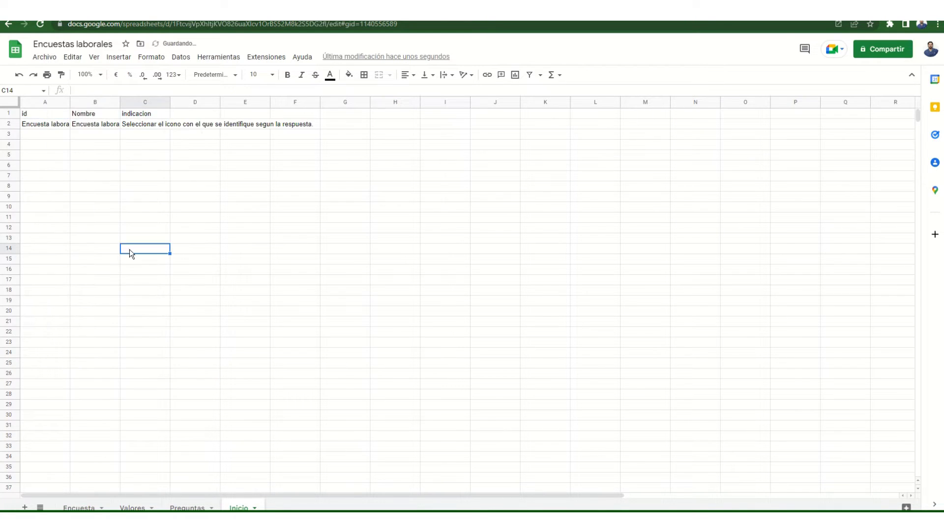
left_click(158, 404)
- Create an AppSheet app from the Encuestas laborales spreadsheet and open it for customization
left_click(218, 56)
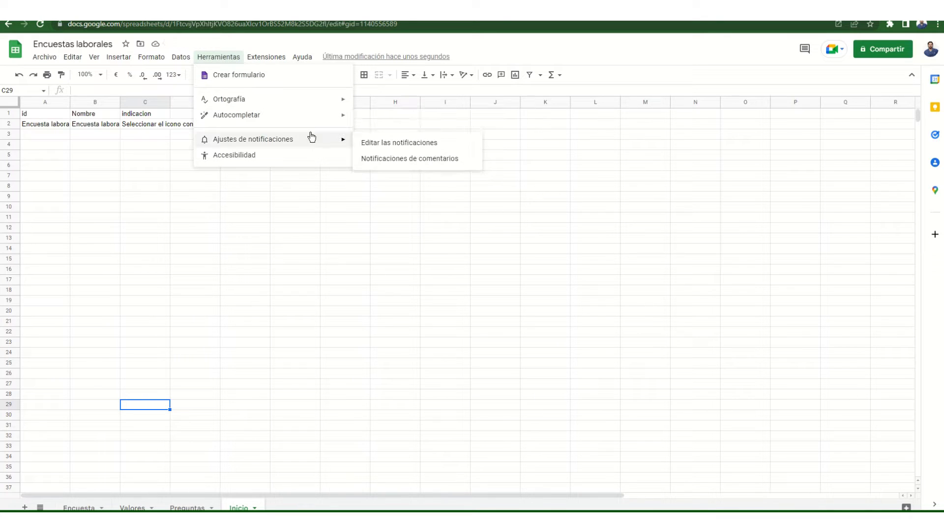
mouse_move(276, 58)
mouse_move(305, 133)
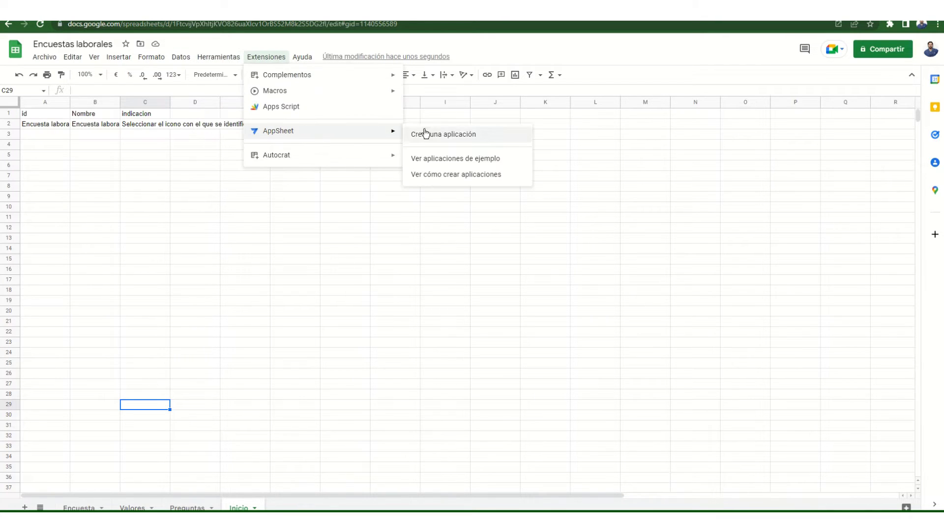
left_click(428, 134)
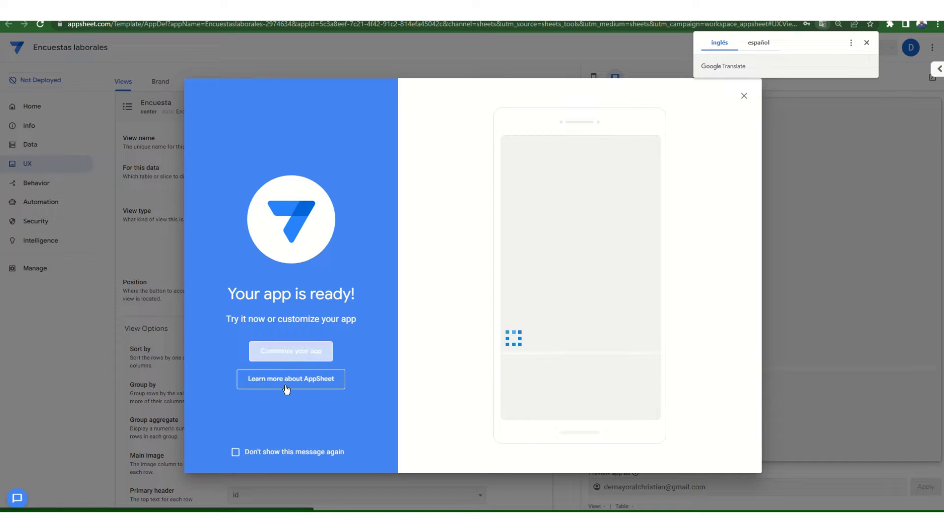
left_click(299, 354)
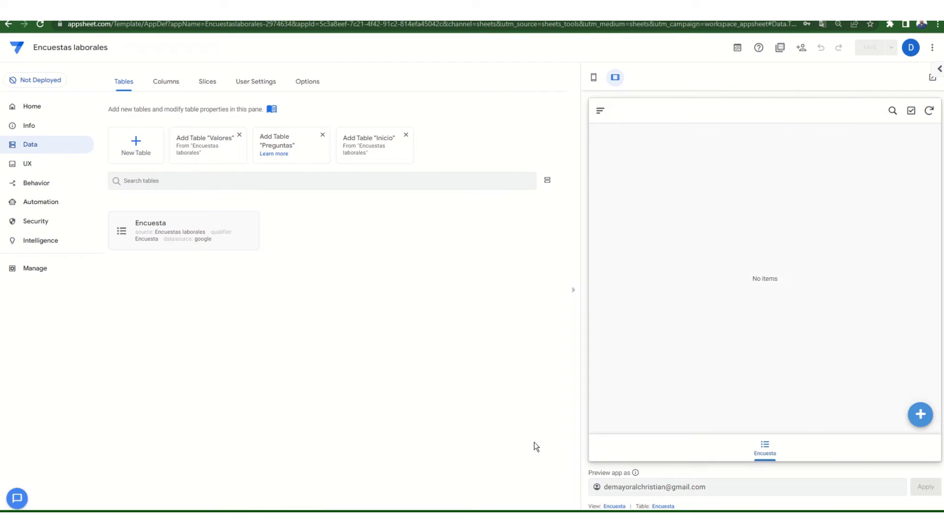
- Add the Valores, Preguntas and Inicio tables from the Encuestas laborales spreadsheet to the app
left_click(207, 143)
left_click(182, 140)
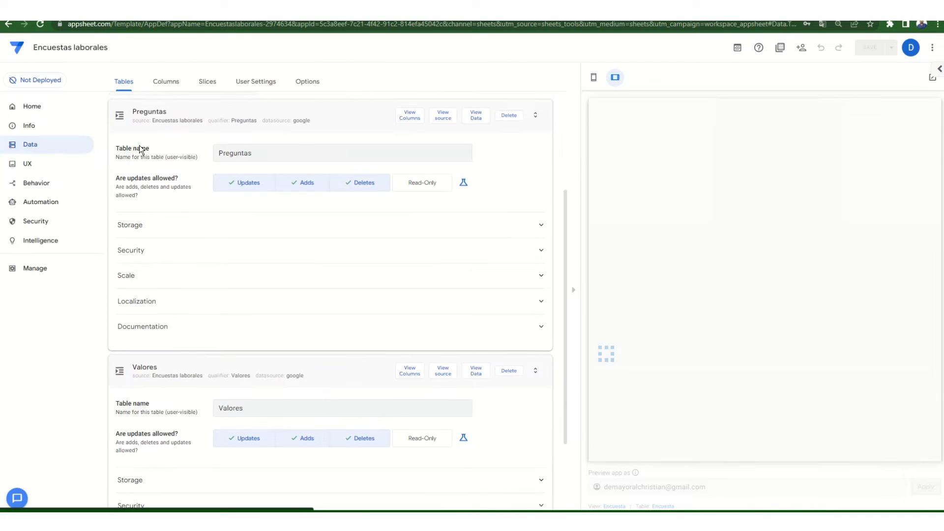
left_click(197, 143)
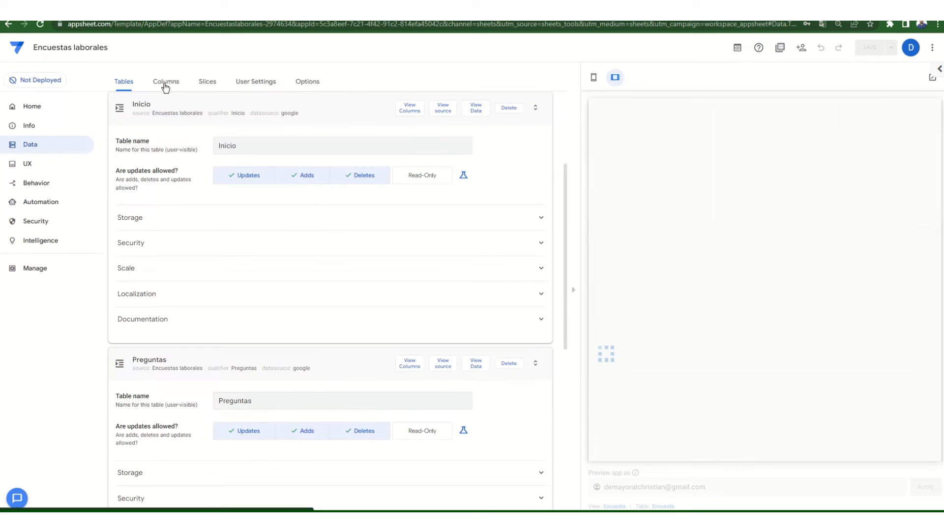
- Make Valor the label column of the Valores table instead of id, and check the emoji values in the spreadsheet's Valores sheet
left_click(180, 82)
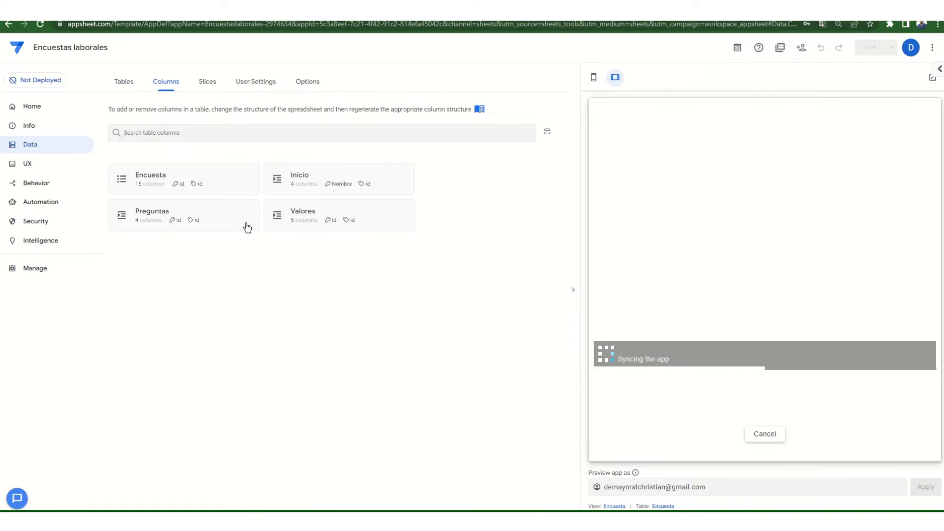
left_click(322, 221)
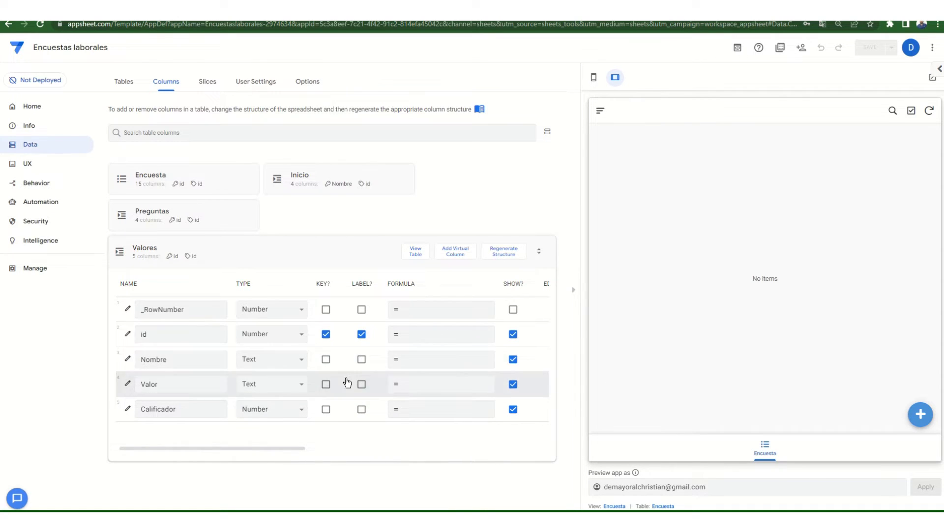
left_click(361, 384)
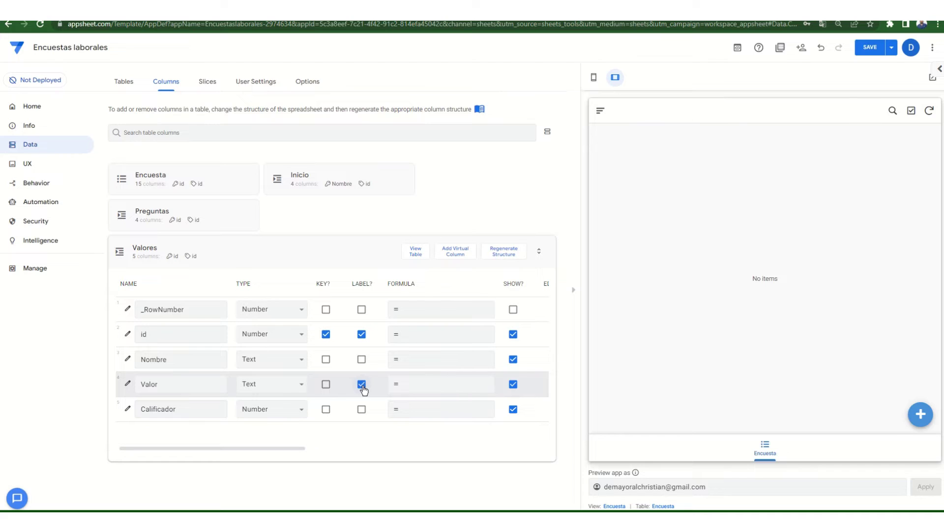
left_click(362, 335)
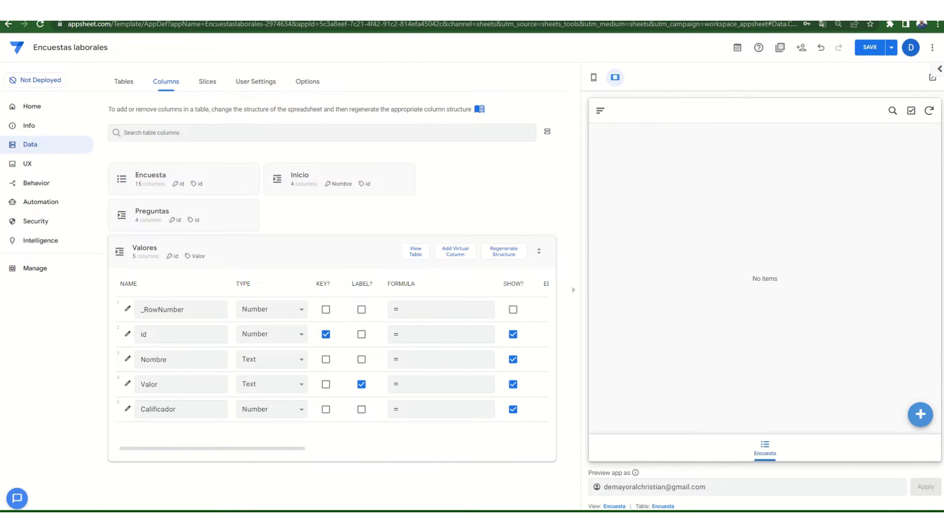
key("ctrl+Tab")
left_click(133, 508)
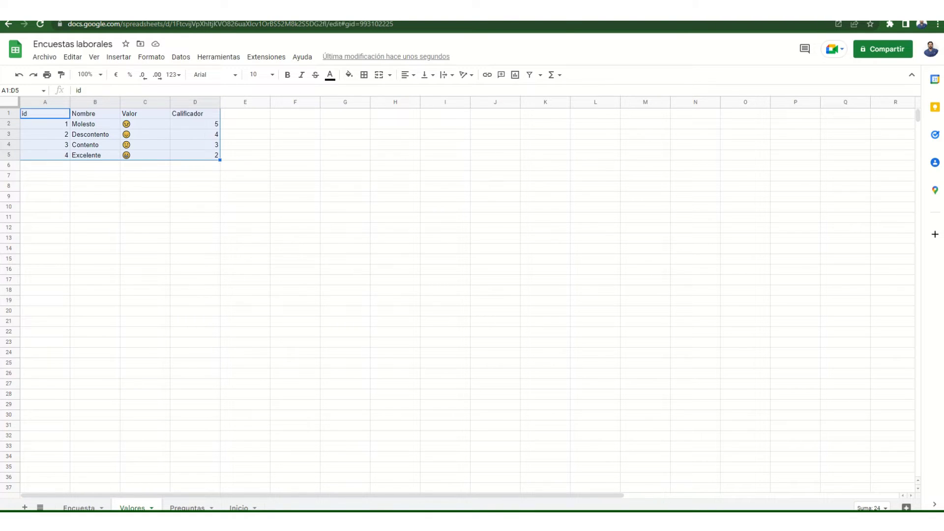
key("ctrl+shift+Tab")
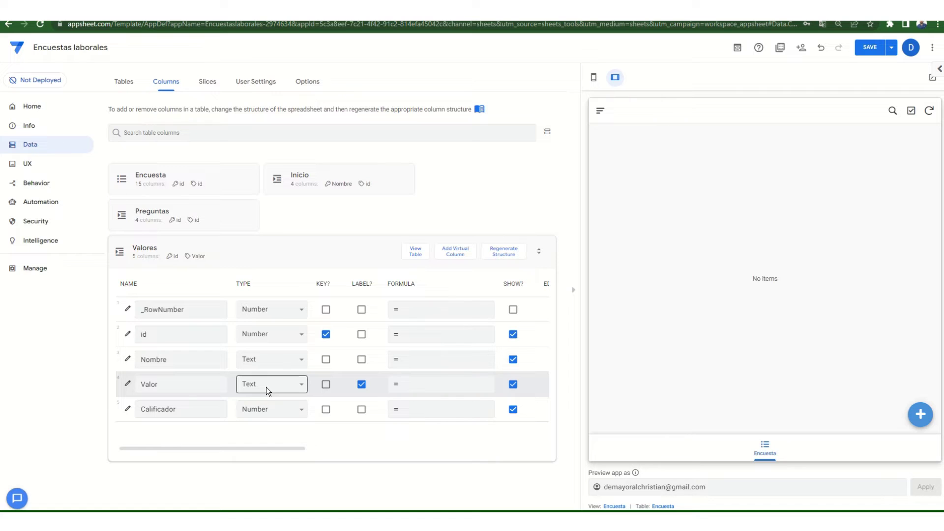
- Create a new deck view based on the Valores table and open its first record in the app preview
left_click(59, 165)
left_click(130, 152)
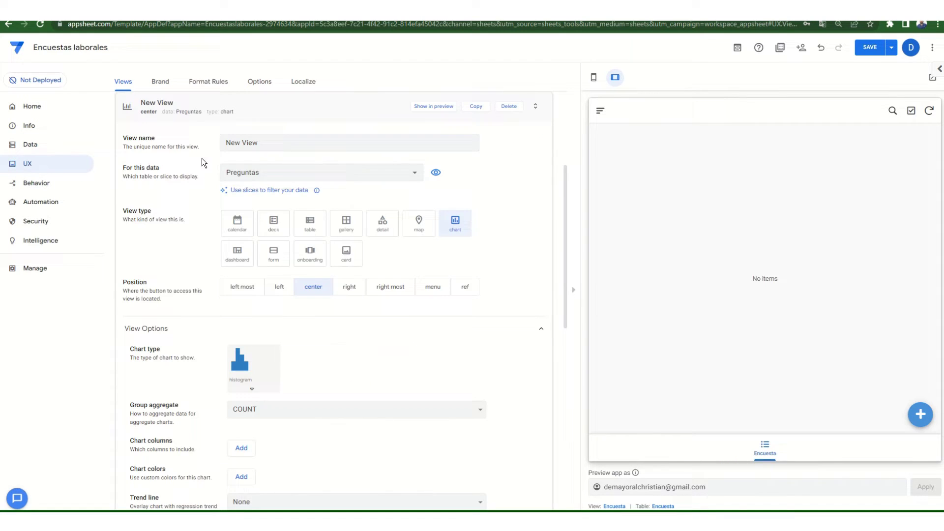
left_click(279, 172)
left_click(263, 213)
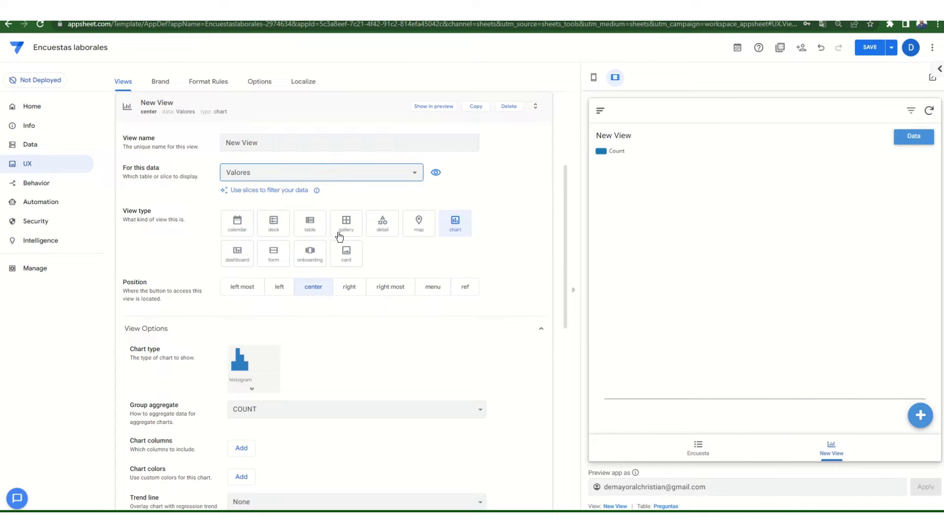
left_click(275, 226)
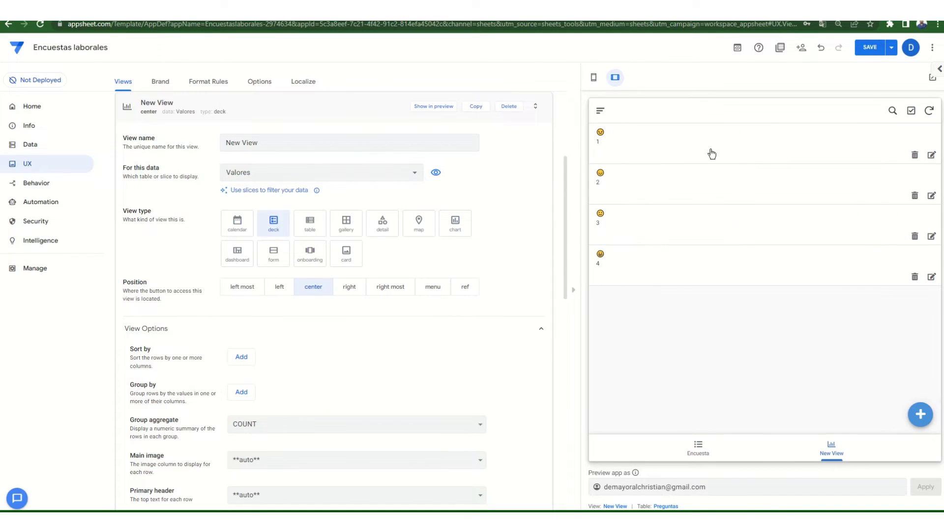
left_click(708, 153)
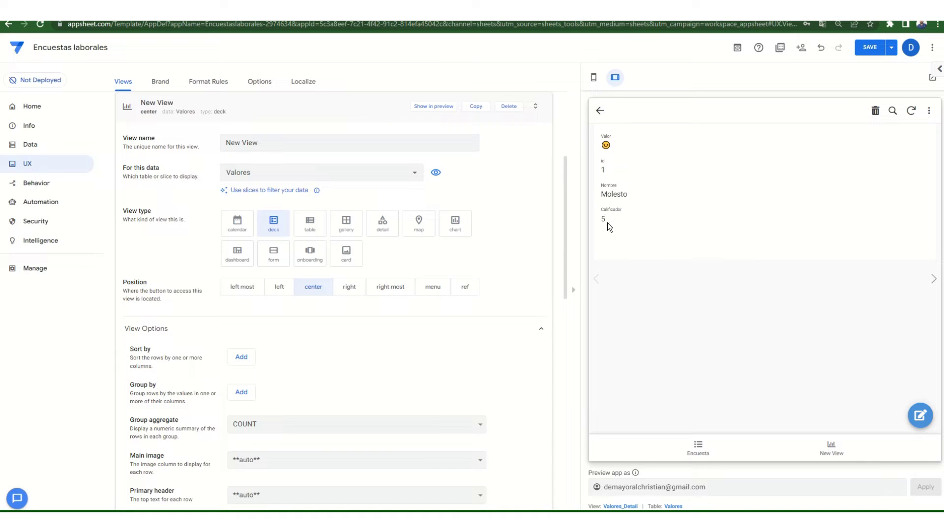
- Name the new view Valores and set its position to menu
triple_click(366, 139)
type("Val")
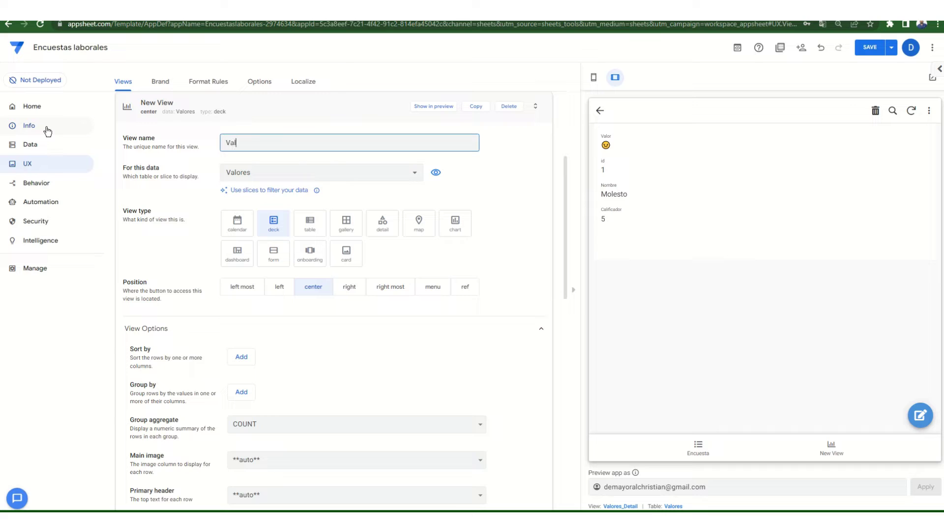
type("ores")
left_click(289, 230)
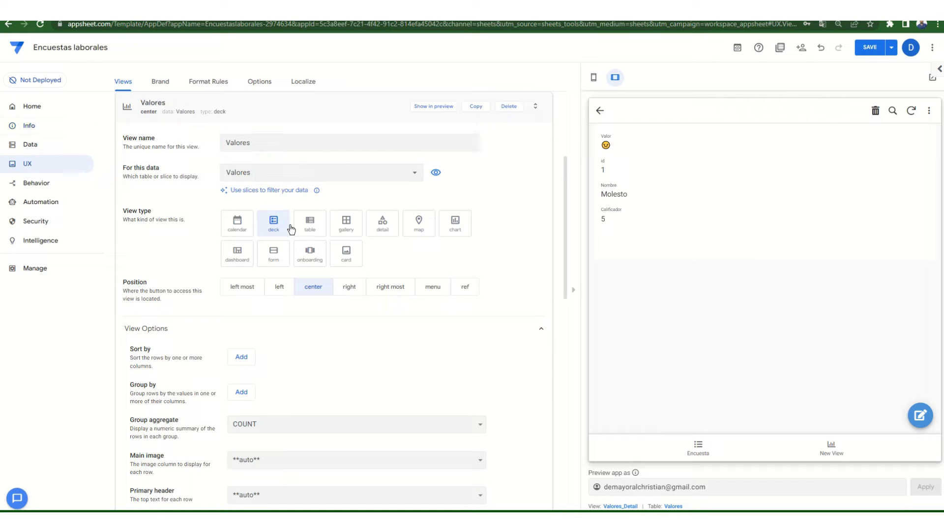
left_click(432, 291)
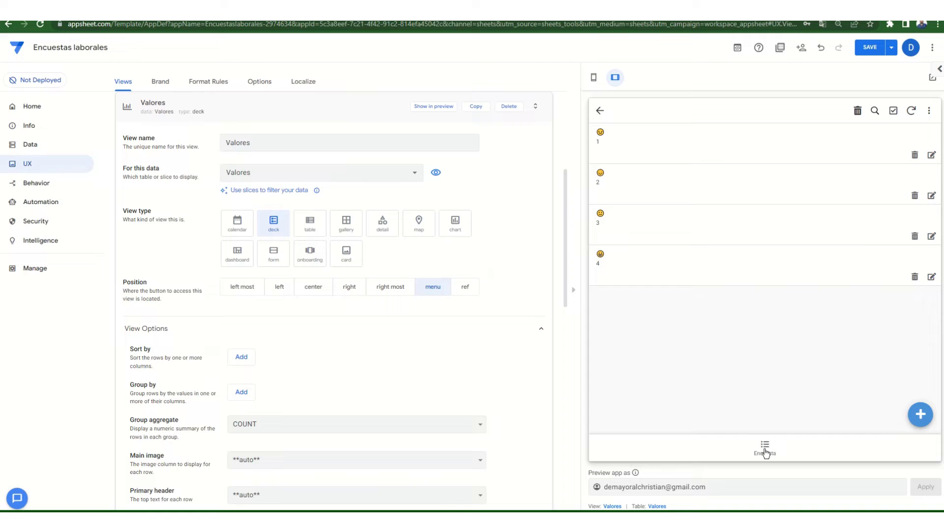
- Set the type of the Genero column in the Encuesta table to Enum
scroll(245, 177, "up", 4)
left_click(49, 147)
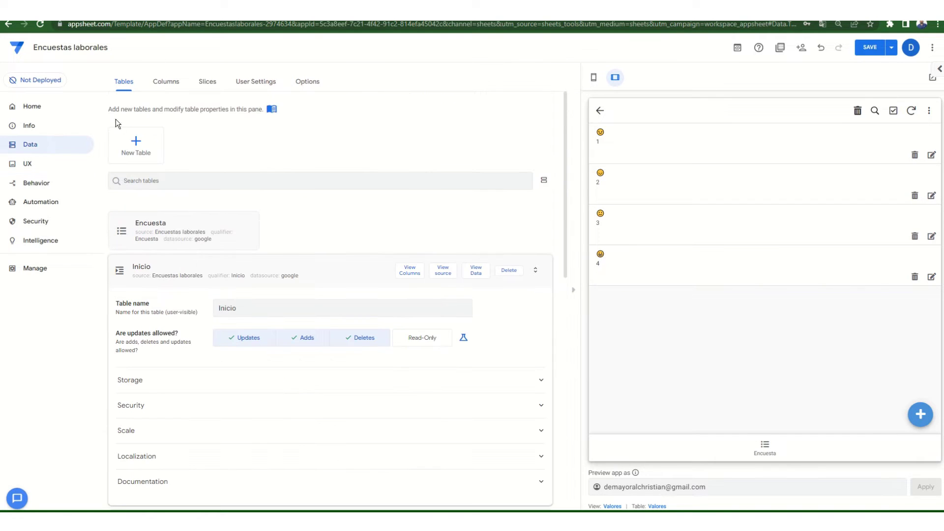
left_click(138, 234)
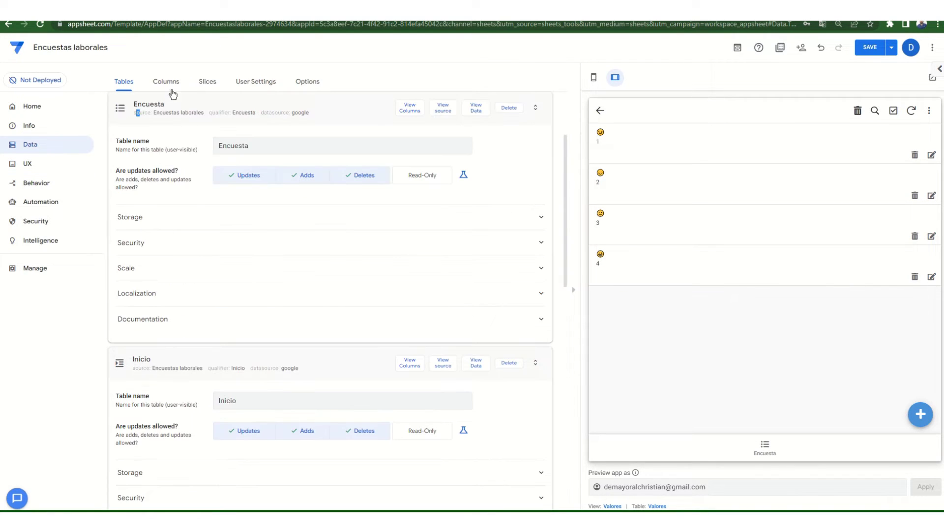
left_click(170, 86)
left_click(167, 185)
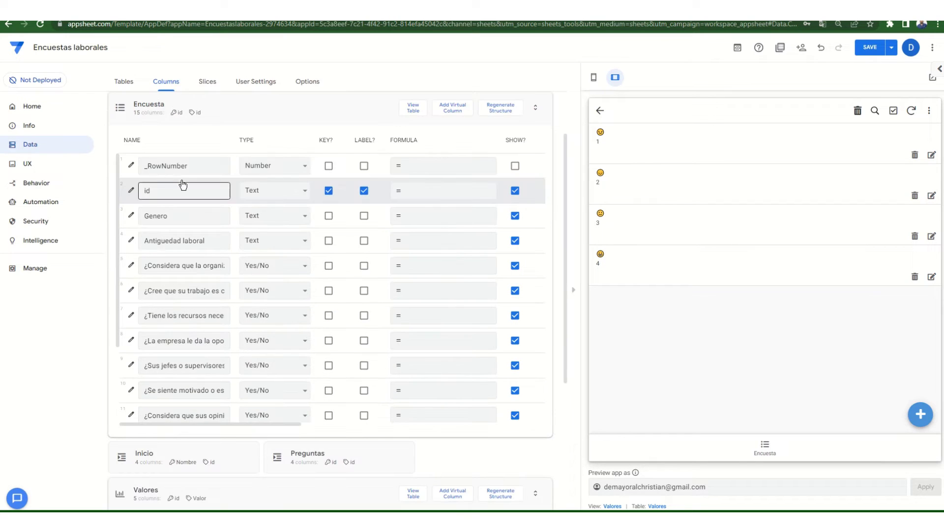
left_click(261, 217)
left_click(264, 259)
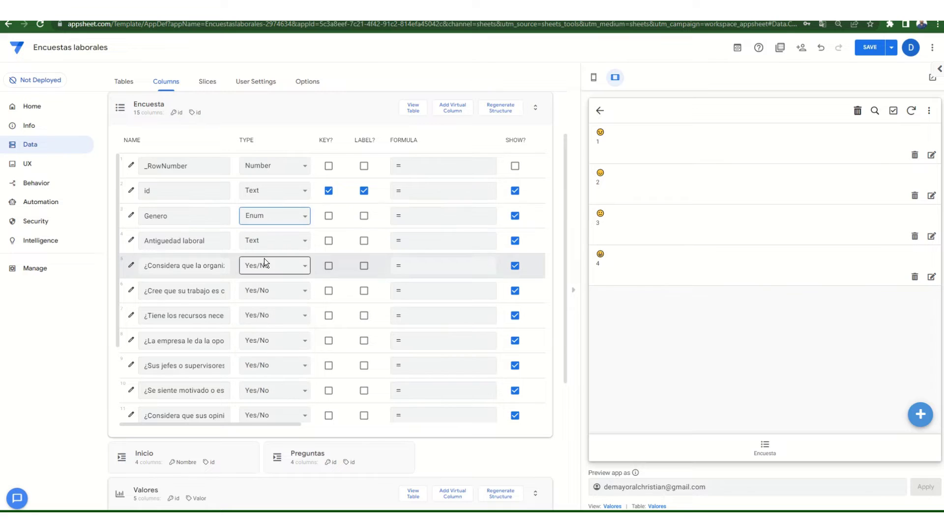
- Give the Genero column the values Masculino, Femenino and Otros, and set its input mode to Buttons
left_click(133, 219)
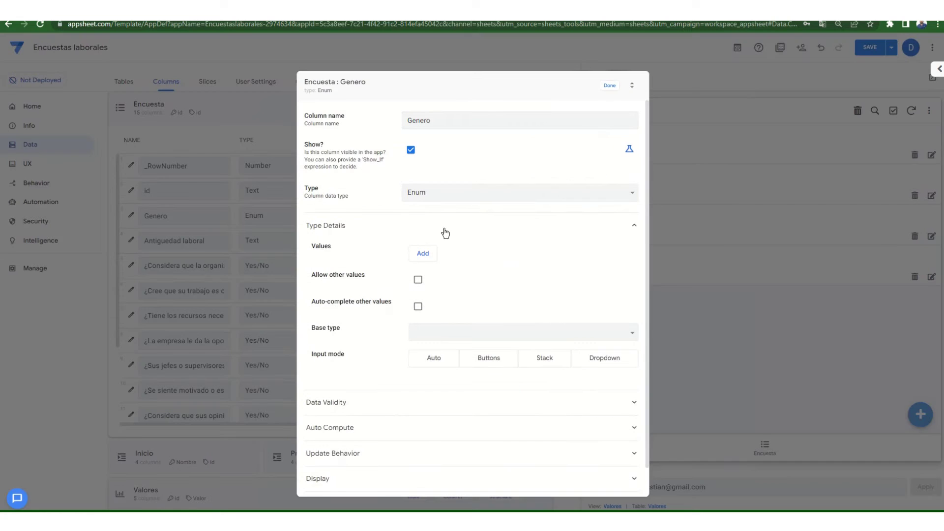
left_click(423, 255)
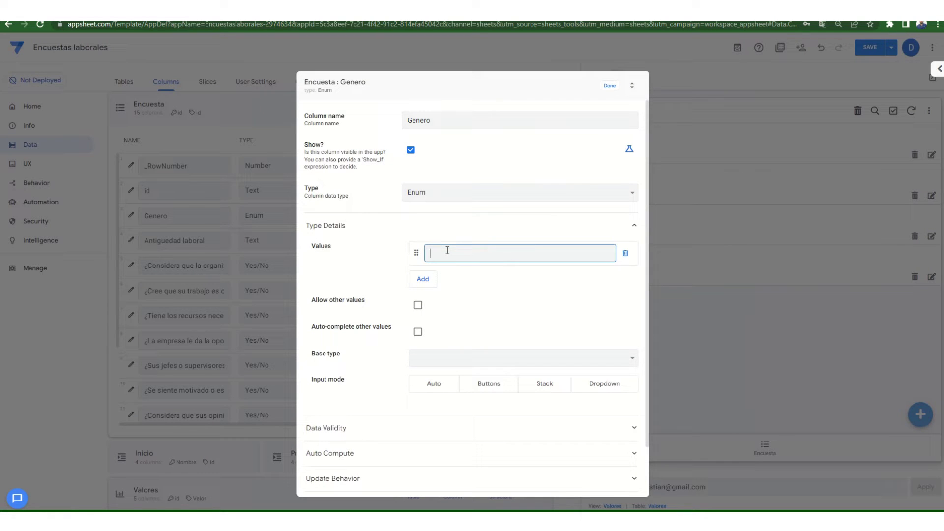
left_click(424, 279)
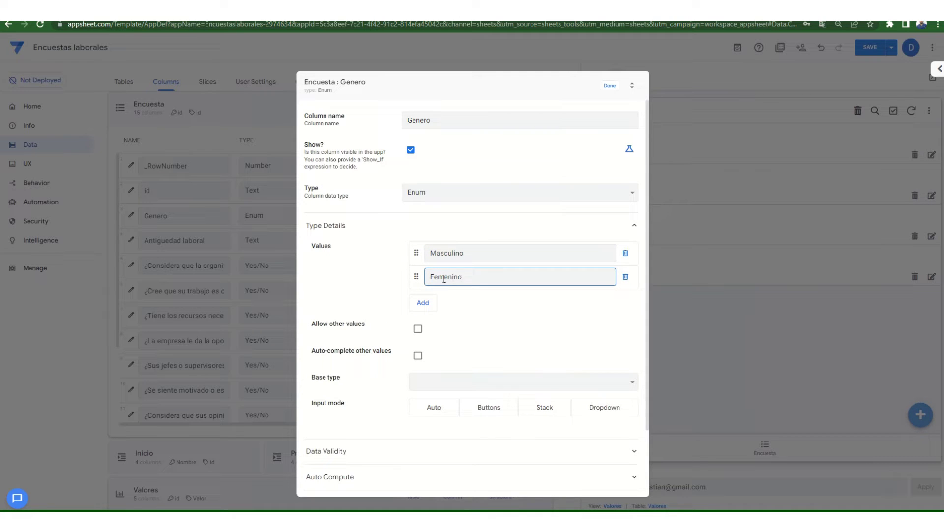
left_click(433, 303)
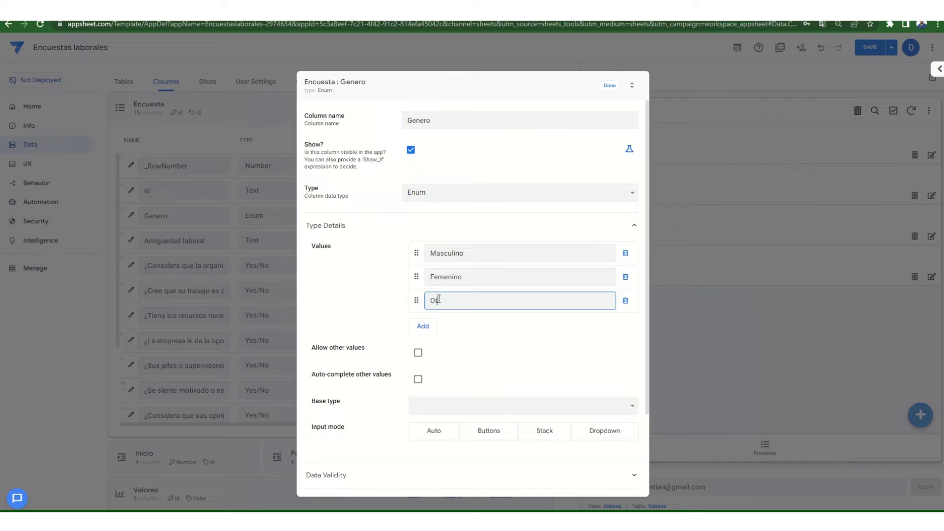
left_click(474, 359)
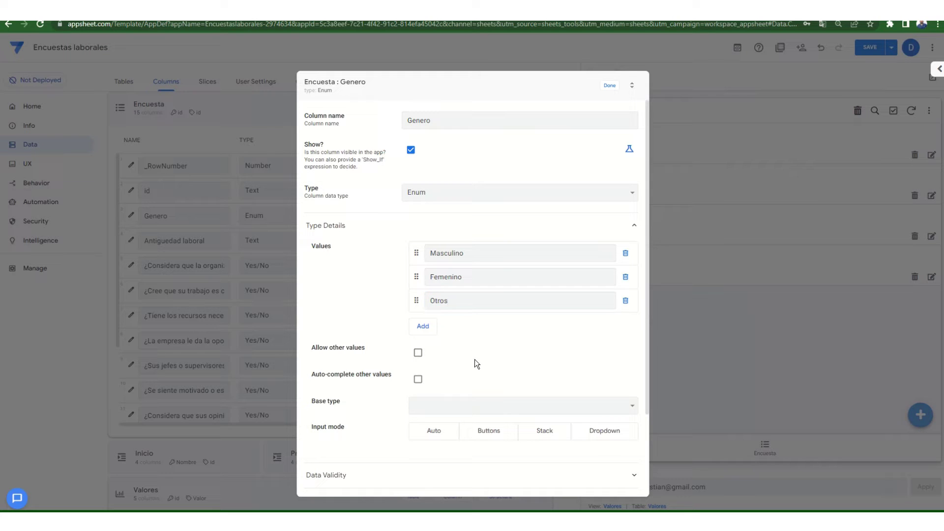
left_click(490, 433)
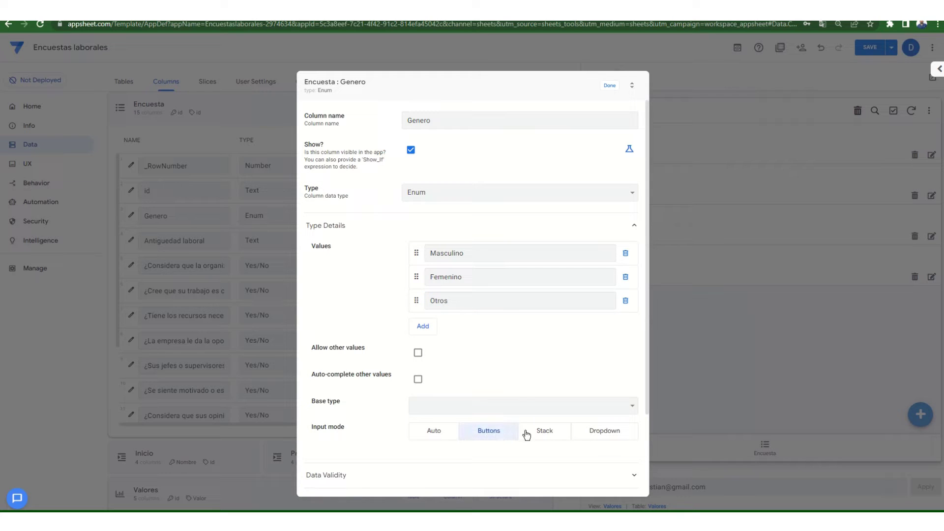
left_click(609, 86)
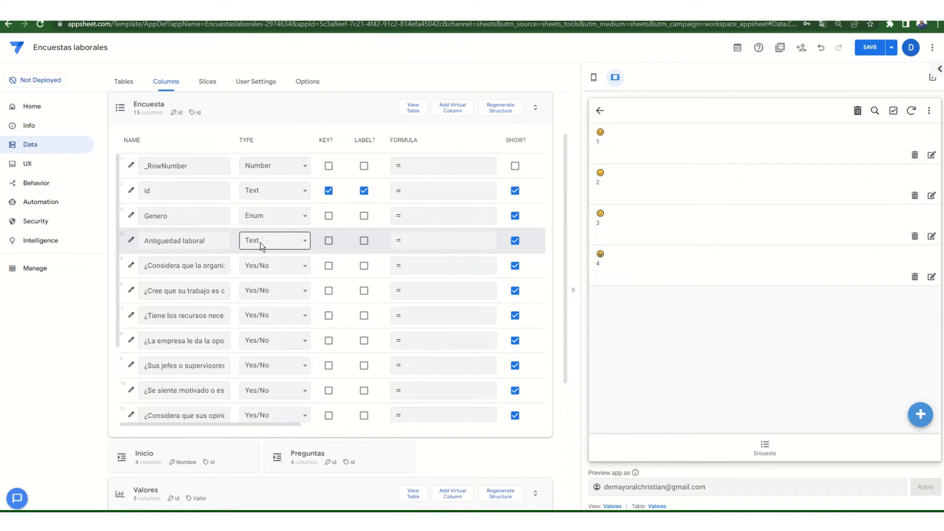
- Change the Antiguedad laboral column's type to Enum and add the value "1 a 5 años"
left_click(130, 240)
left_click(458, 195)
left_click(426, 235)
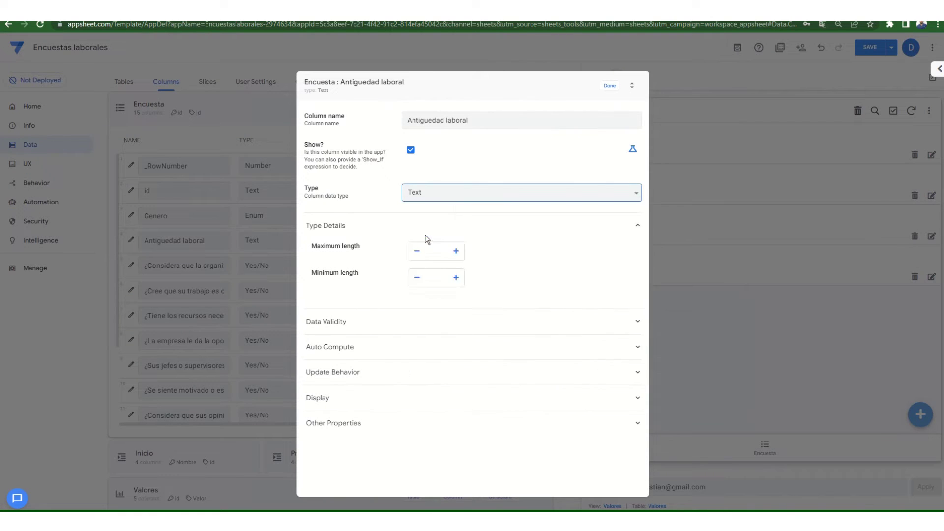
left_click(427, 249)
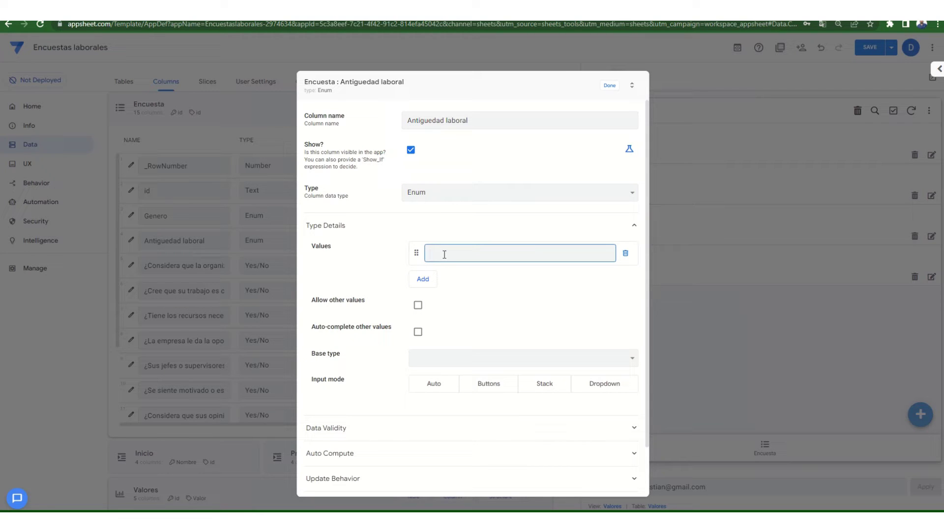
left_click(423, 279)
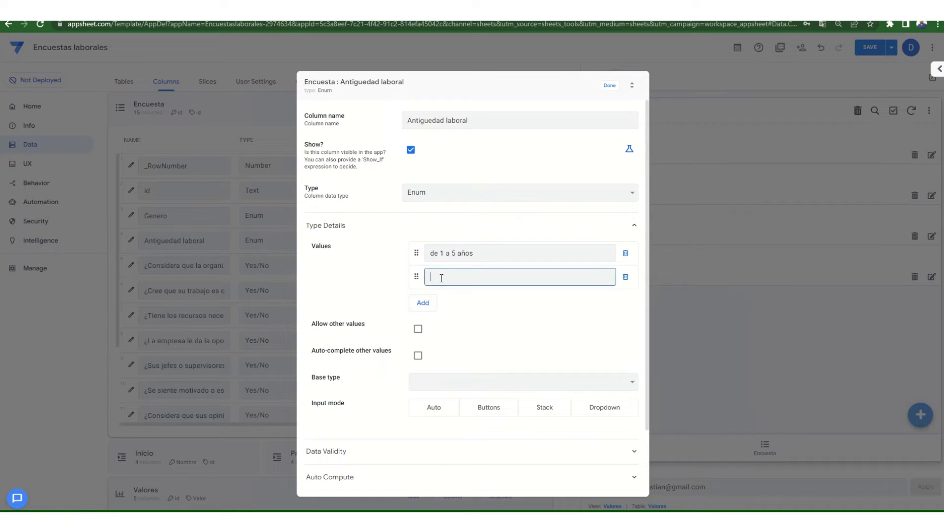
double_click(435, 252)
key("BackSpace")
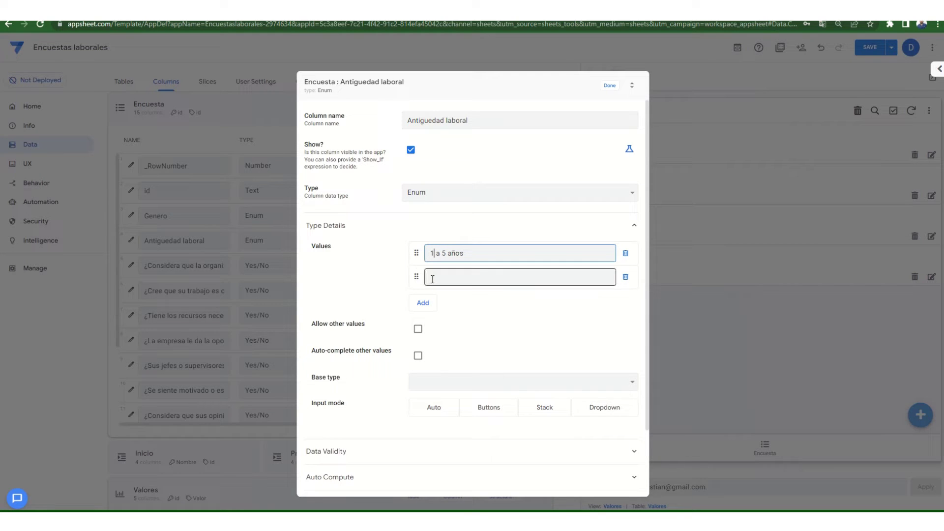
- Add the values 5 a 10 años, 10 a 15 años, 15 a 20 años, 20 a 25 años and mas de 25 años to Antiguedad laboral
left_click(433, 279)
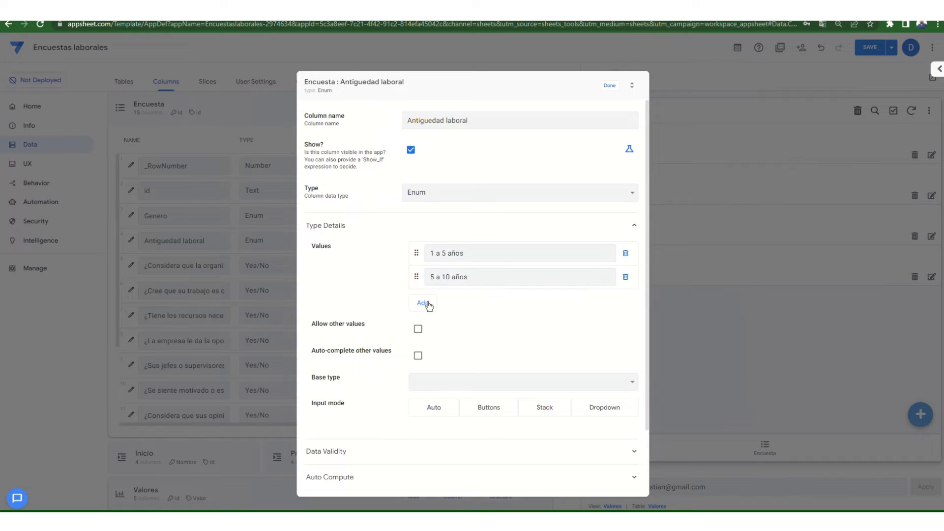
left_click(427, 303)
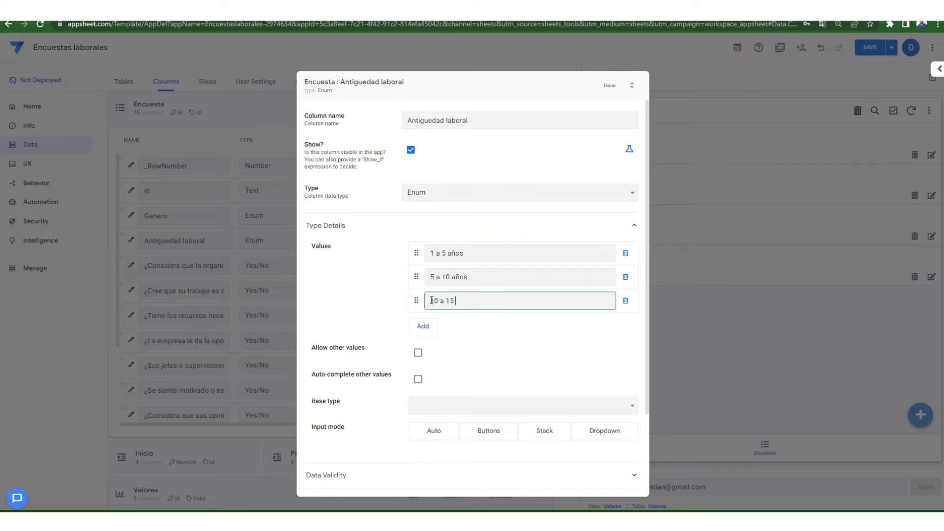
type("10 a 15 años")
left_click(430, 324)
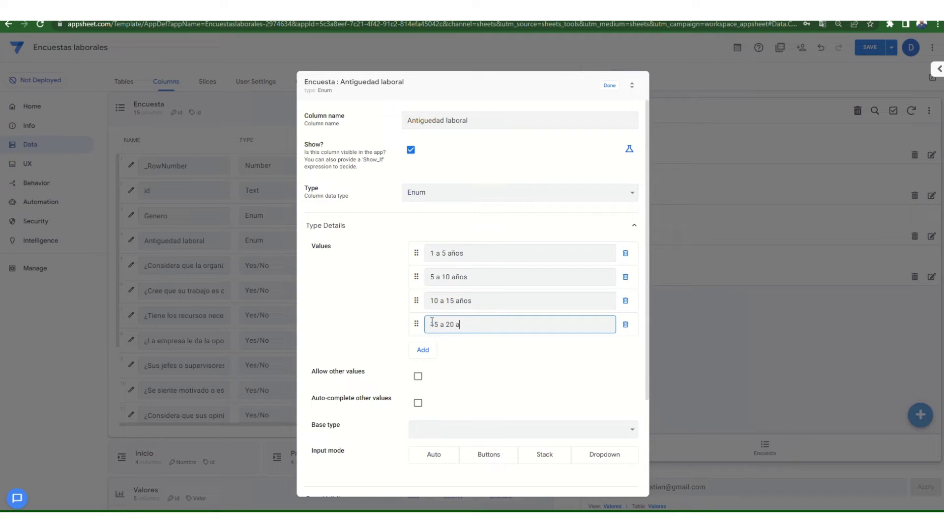
left_click(433, 349)
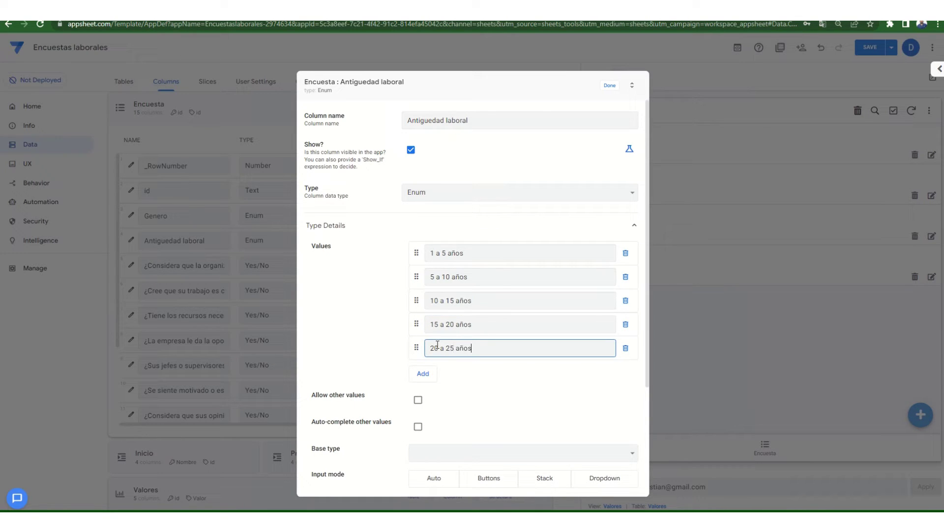
left_click(422, 373)
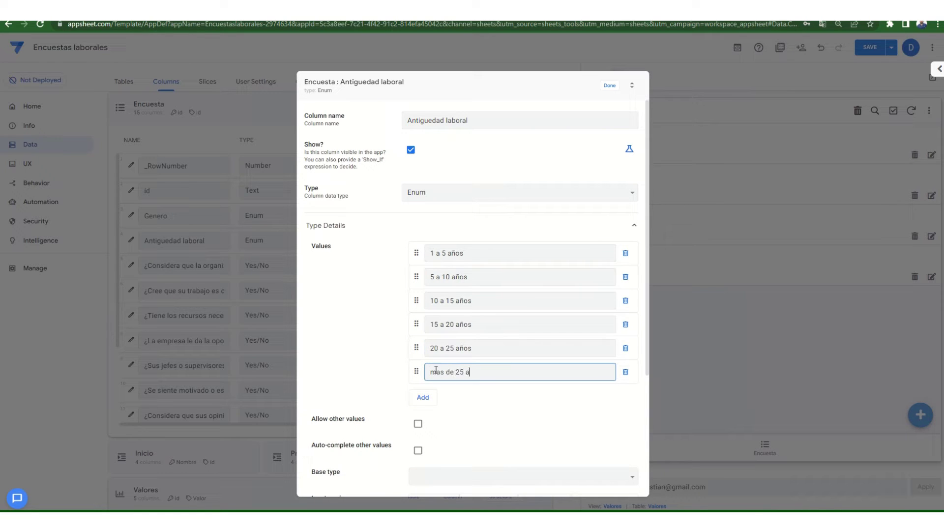
left_click(609, 86)
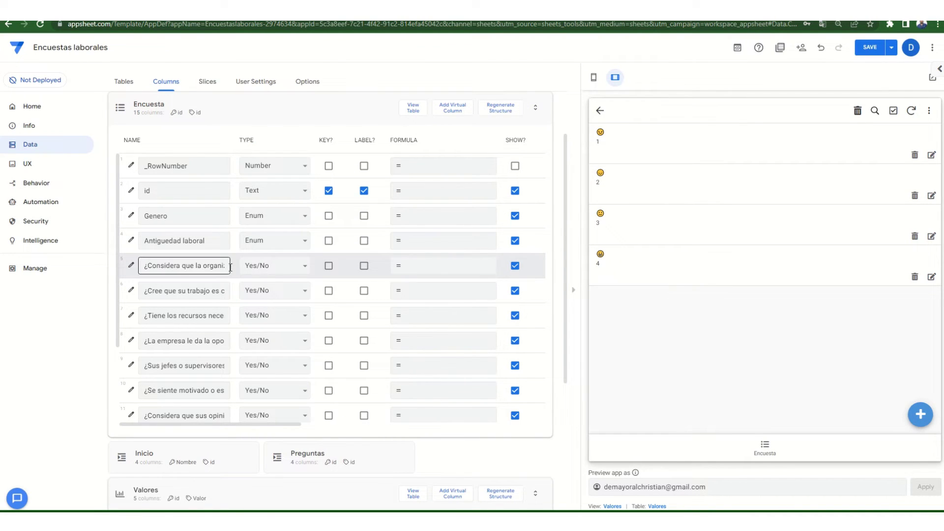
- Make the column "¿Considera que la organización es un buen lugar para trabajar?" a Ref to the Valores table with input mode Buttons
left_click(264, 267)
key("r")
key("Return")
left_click(445, 270)
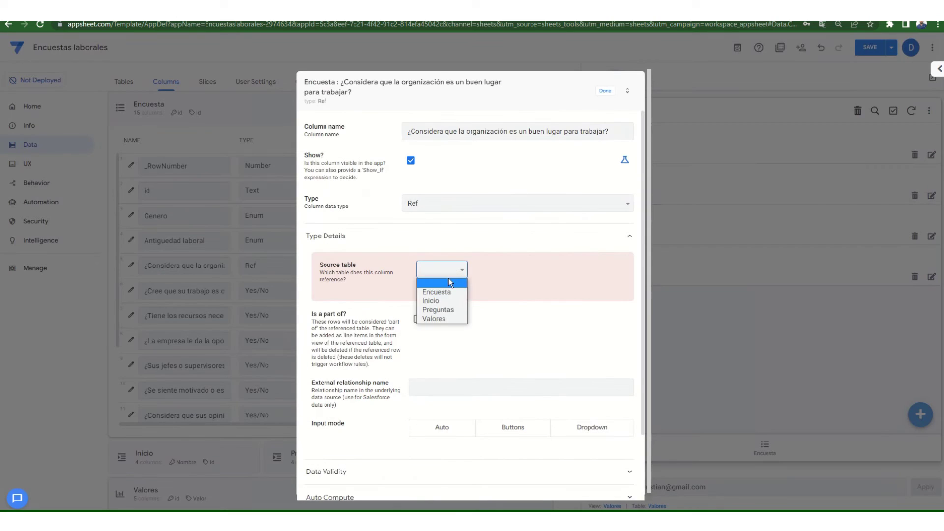
left_click(435, 319)
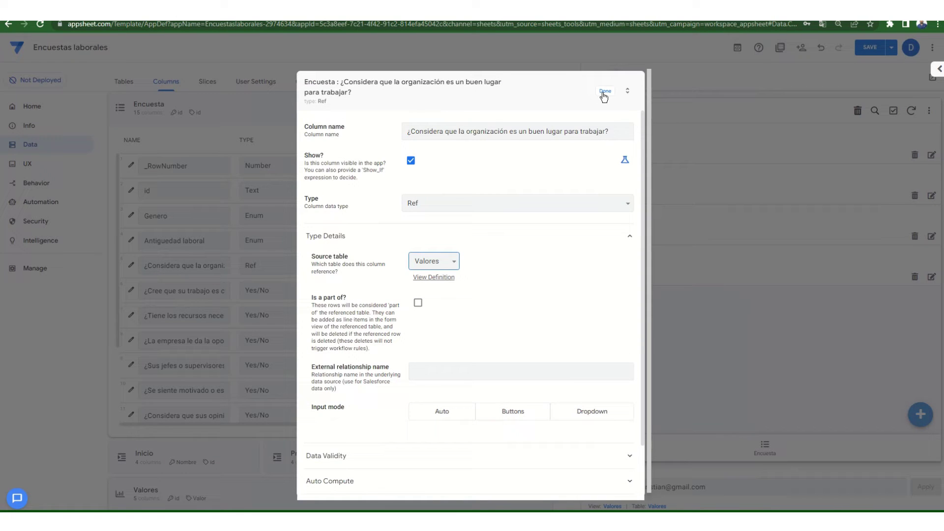
left_click(513, 412)
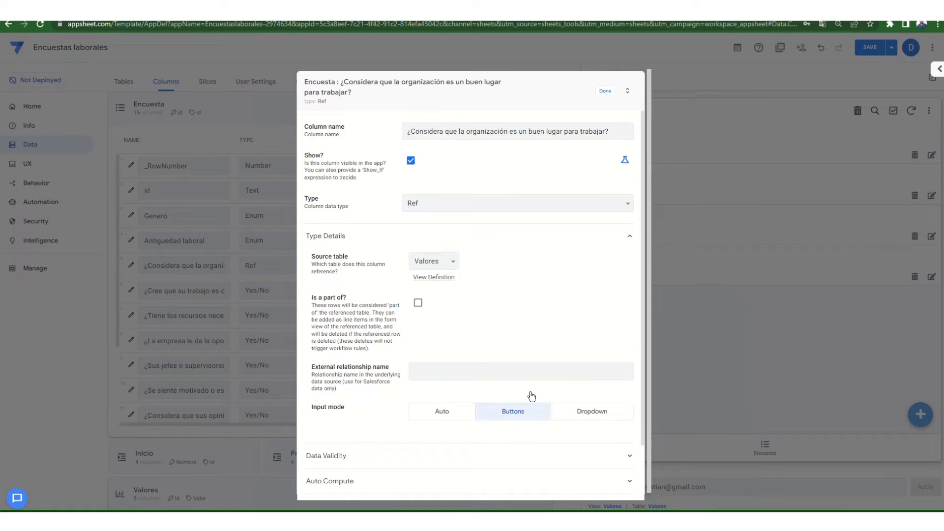
left_click(606, 91)
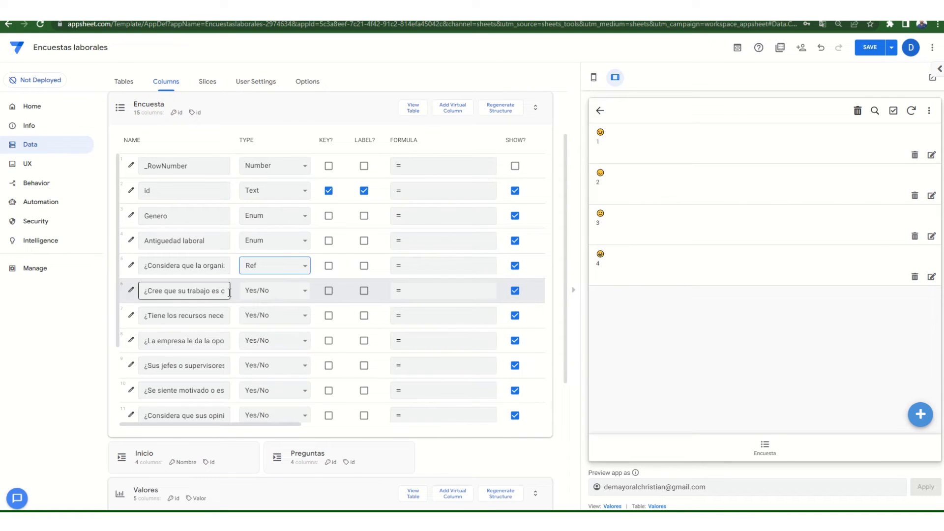
- Make "¿Cree que su trabajo es compatible con los objetivos de la empresa?" a Ref to the Valores table with input mode Buttons
left_click(274, 291)
left_click(255, 393)
left_click(444, 269)
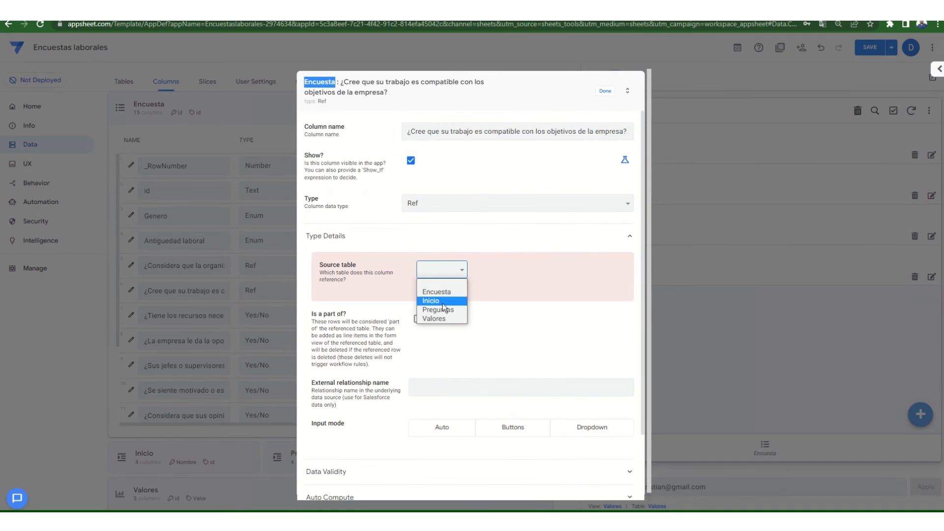
left_click(445, 317)
left_click(513, 408)
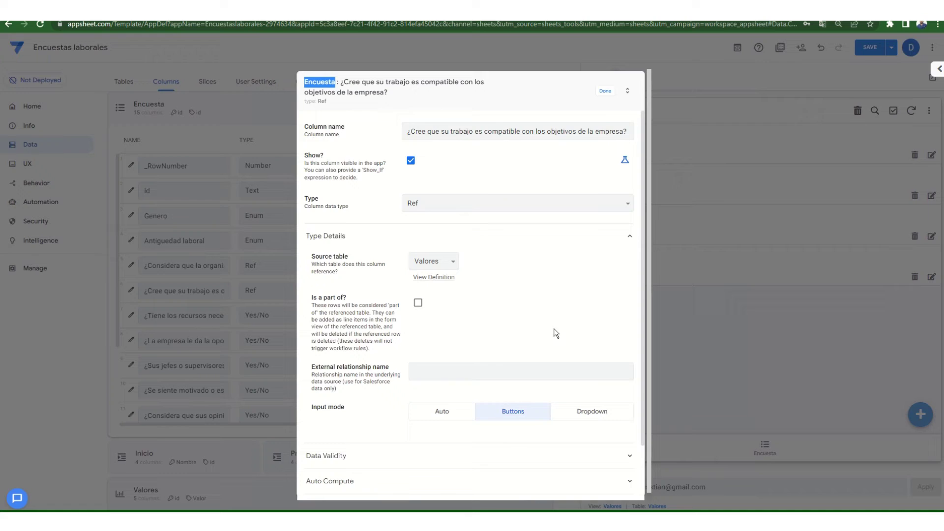
left_click(604, 91)
- Change "¿Tiene los recursos necesarios para desarrollar sus funciones?" to type Ref, with source table Valores and input mode Buttons
left_click(282, 317)
key("r")
key("Return")
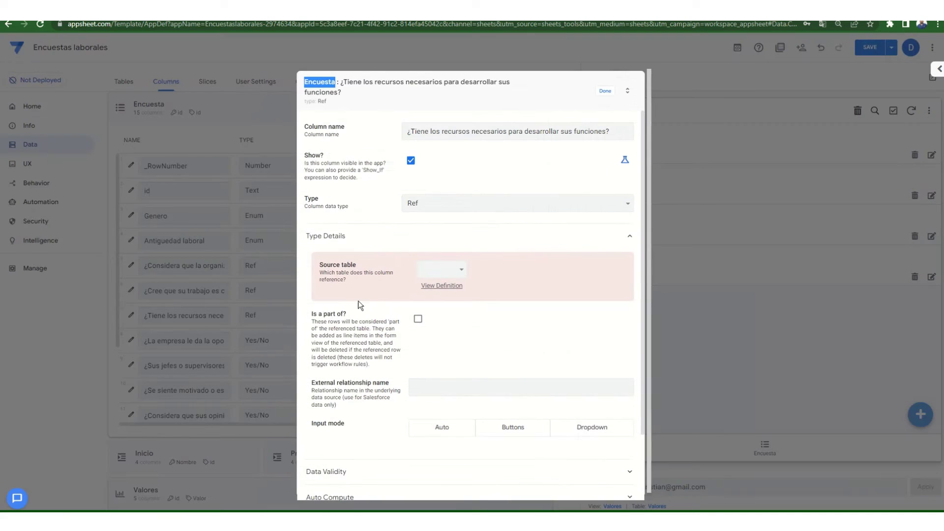
left_click(442, 270)
left_click(441, 320)
left_click(512, 411)
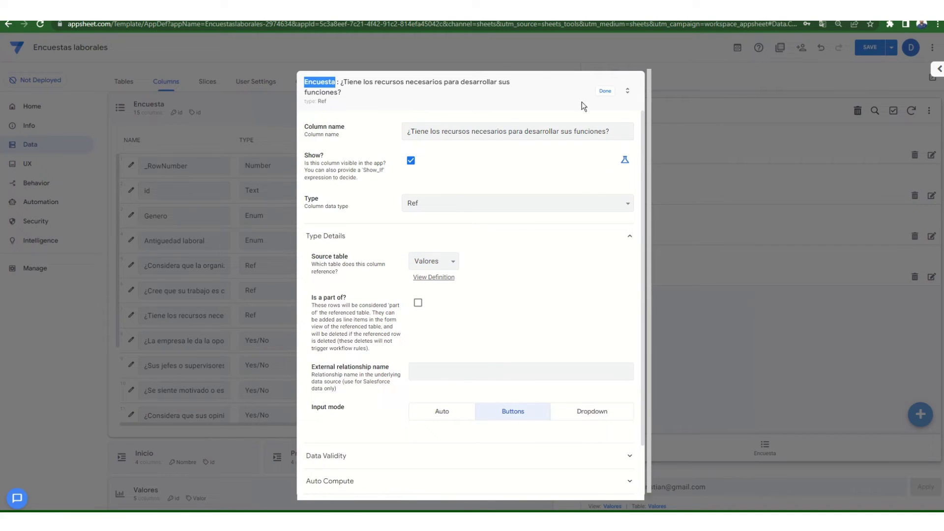
left_click(605, 91)
- Change "¿La empresa le da la oportunidad de sacar lo mejor de sí?" to type Ref, source table Valores, input mode Buttons
left_click(279, 343)
key("r")
key("Return")
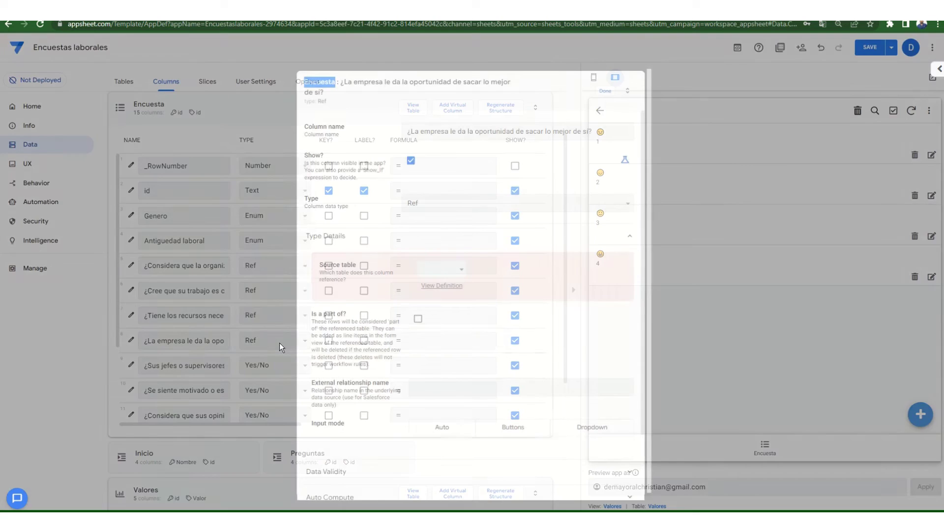
left_click(442, 270)
left_click(443, 319)
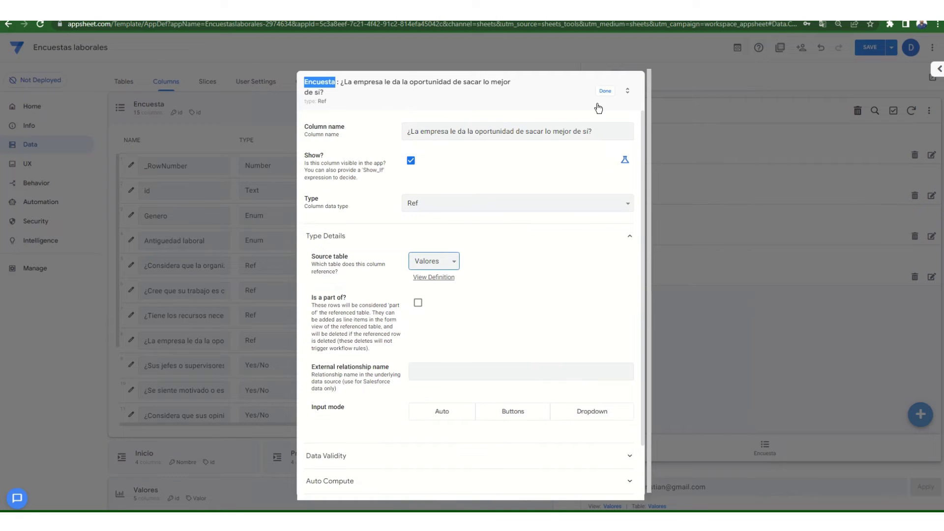
left_click(513, 412)
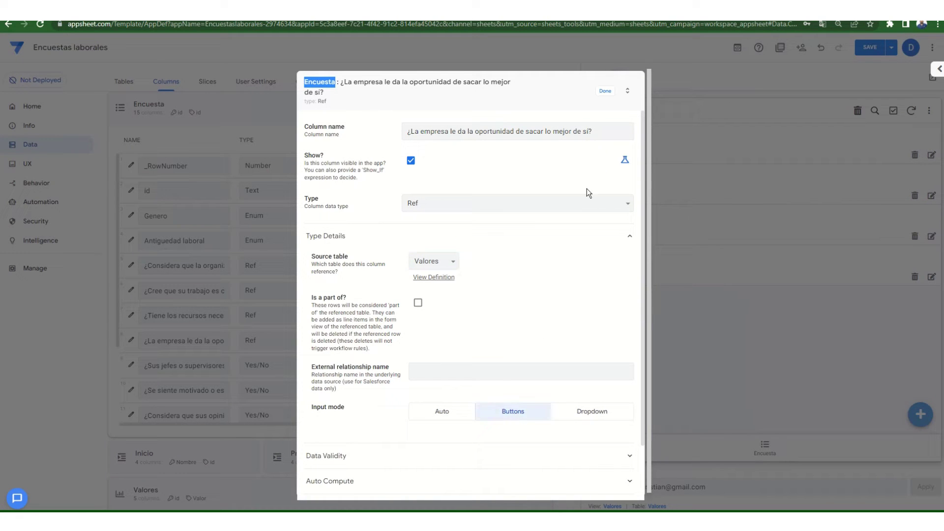
left_click(605, 91)
- Change "¿Sus jefes o supervisores muestran interés en usted como trabajador?" to type Ref, source table Valores, input mode Buttons
left_click(277, 366)
key("r")
key("Return")
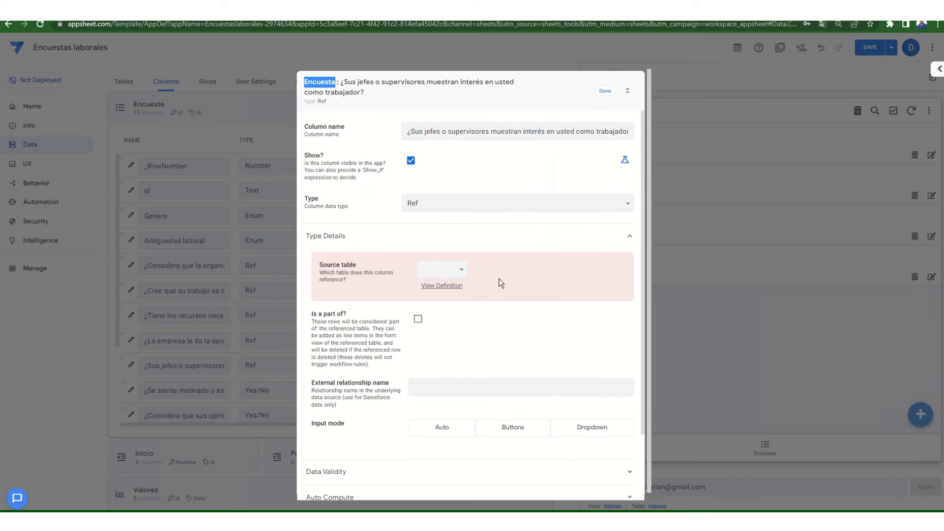
left_click(441, 270)
left_click(443, 319)
left_click(509, 424)
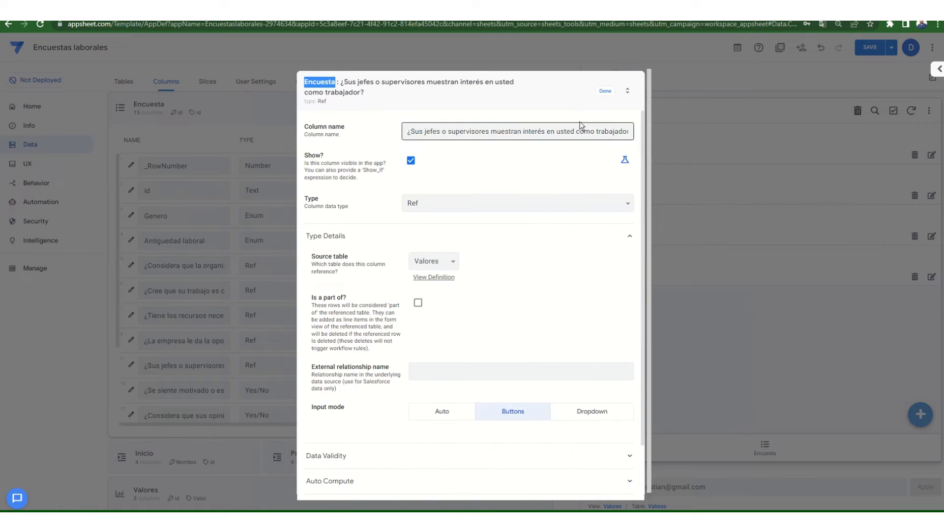
left_click(604, 91)
- Make the column "¿Se siente motivado o estimulado?" a Ref to the Valores table and set its input mode to Buttons
left_click(263, 392)
key("r")
key("Return")
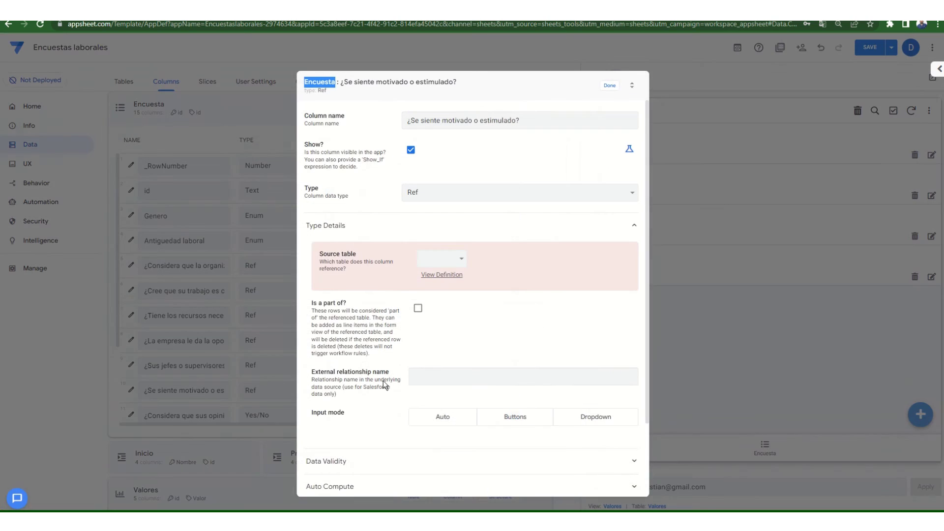
left_click(441, 260)
left_click(432, 309)
left_click(497, 401)
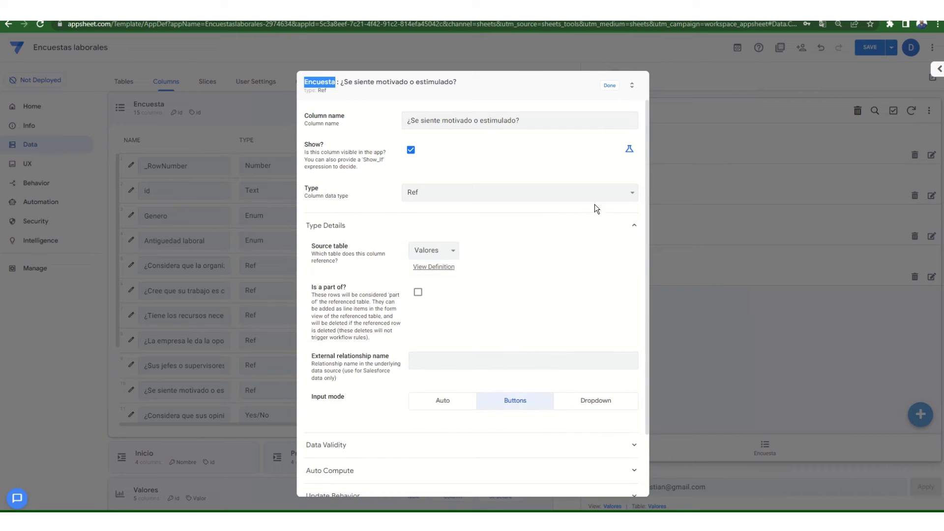
left_click(610, 88)
- Make the column "¿Considera que sus opiniones se tienen en cuenta?" a Ref to the Valores table with input mode Buttons
scroll(272, 374, "down", 2)
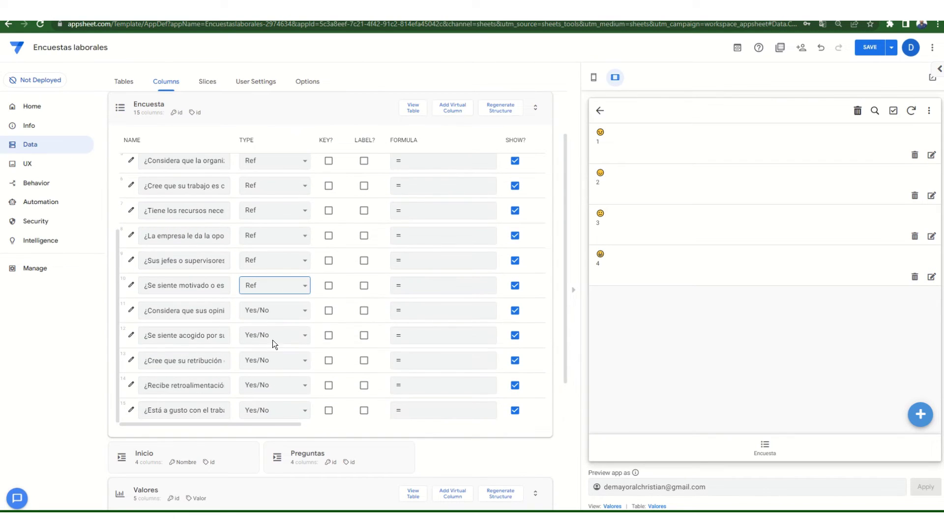
left_click(264, 310)
key("r")
key("Return")
left_click(440, 259)
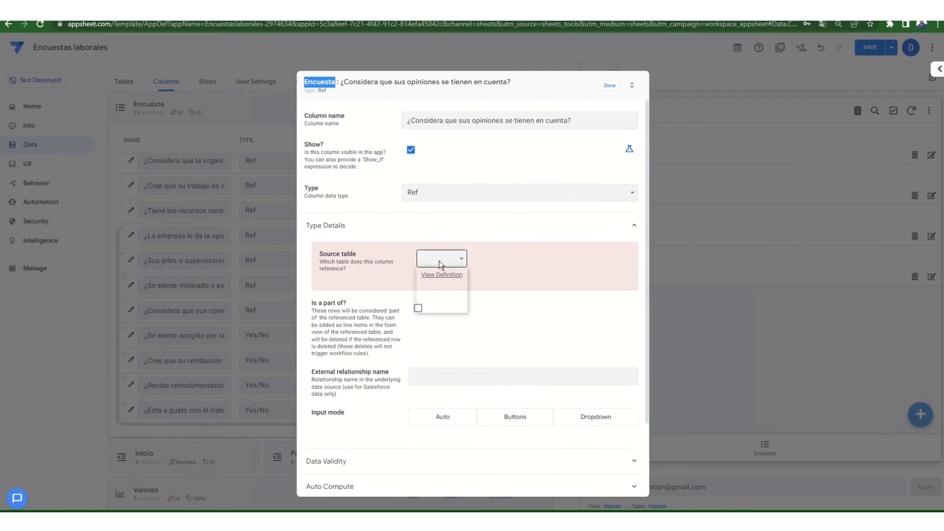
left_click(445, 309)
left_click(500, 403)
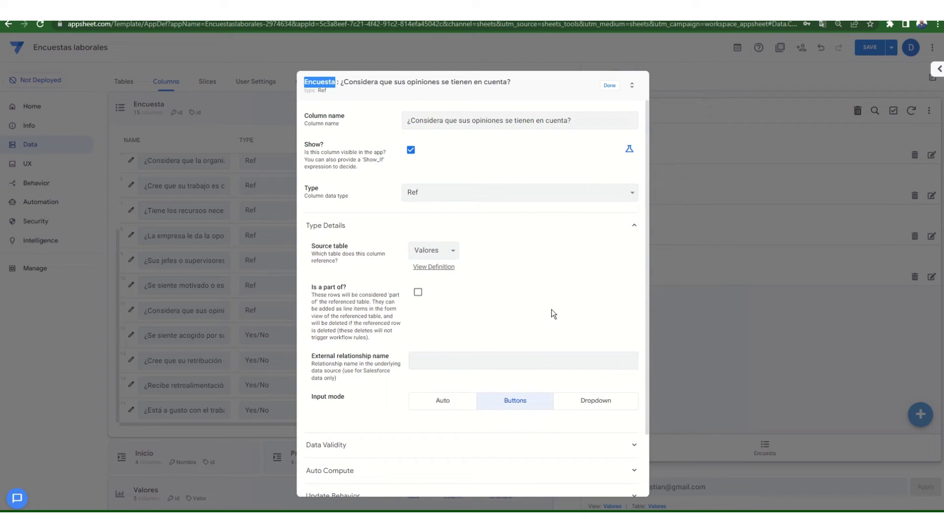
left_click(608, 93)
- Change "¿Se siente acogido por sus compañeros de área o departamento?" to type Ref, source table Valores, input mode Buttons
left_click(274, 337)
key("r")
key("Return")
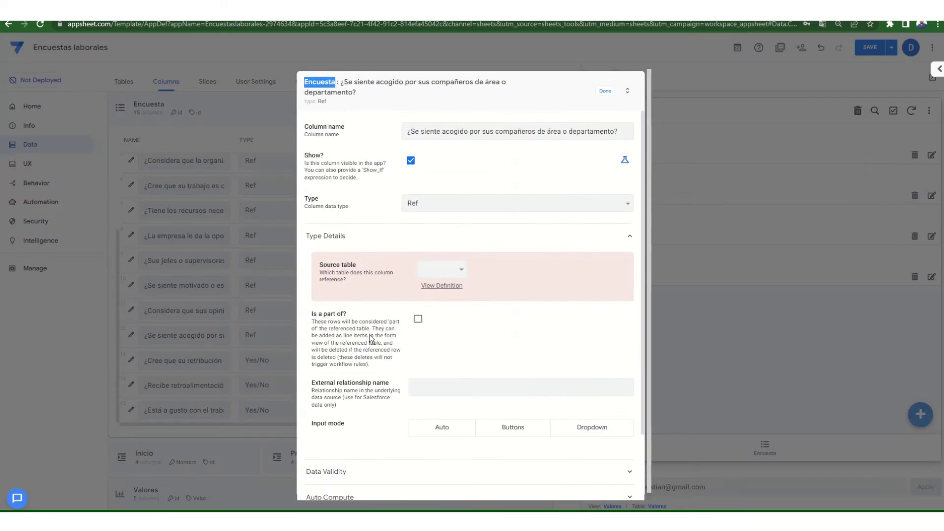
left_click(441, 269)
left_click(432, 318)
left_click(507, 413)
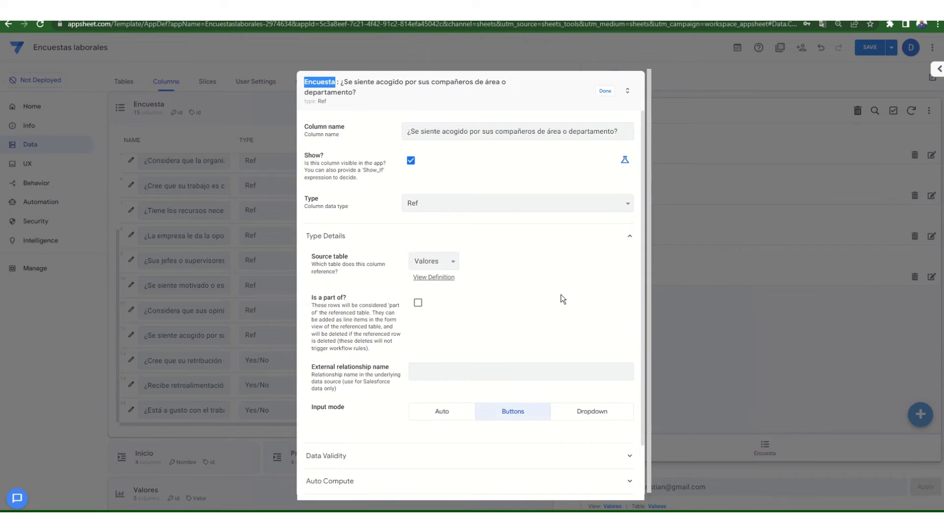
left_click(605, 91)
- Change "¿Cree que su retribución es proporcional al esfuerzo realizado en la empresa?" to type Ref, source table Valores, input mode Buttons
left_click(275, 359)
key("r")
key("Return")
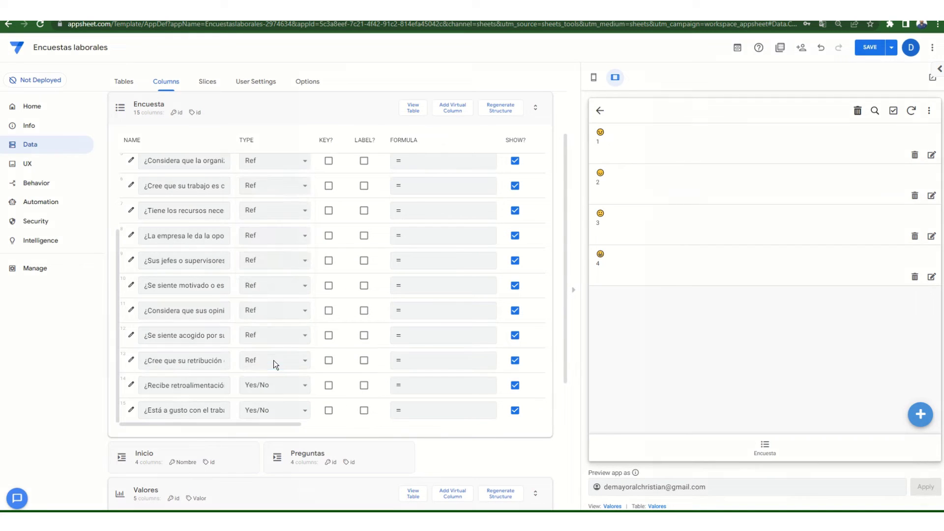
left_click(434, 318)
left_click(494, 411)
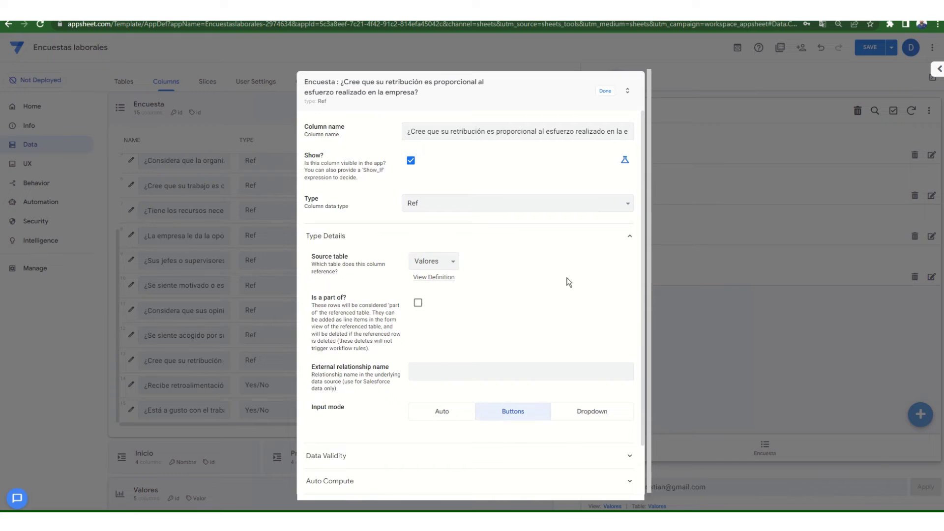
left_click(605, 91)
- Make the column "¿Recibe retroalimentación sobre las labores que realiza?" a Ref to the Valores table with input mode Buttons
left_click(281, 384)
key("r")
key("Return")
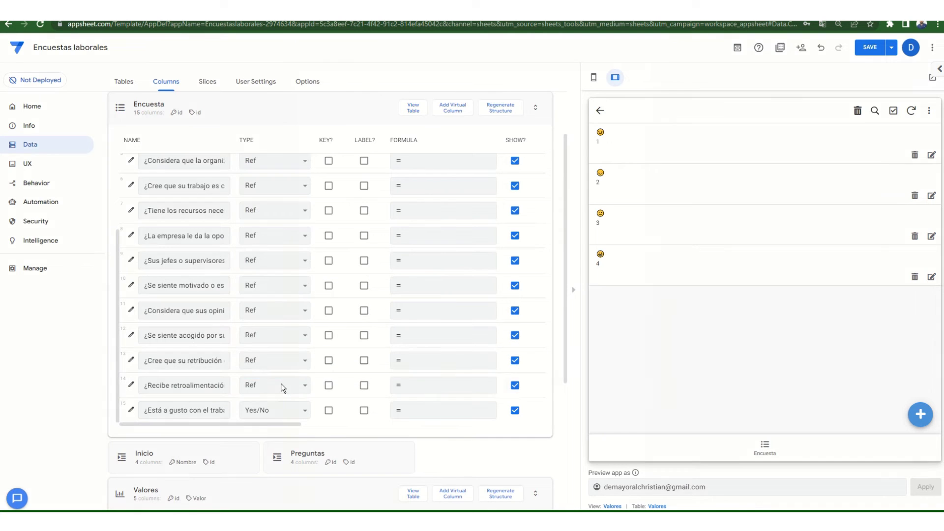
left_click(441, 269)
left_click(440, 319)
left_click(500, 412)
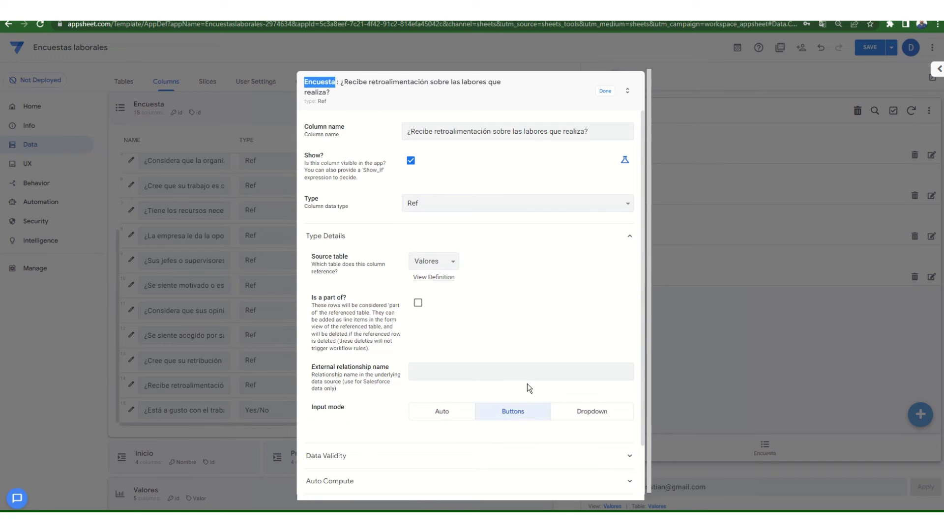
left_click(604, 91)
- Make the column "¿Está a gusto con el trabajo que hace?" a Ref to the Valores table with input mode Buttons
scroll(440, 307, "down", 2)
left_click(279, 308)
key("r")
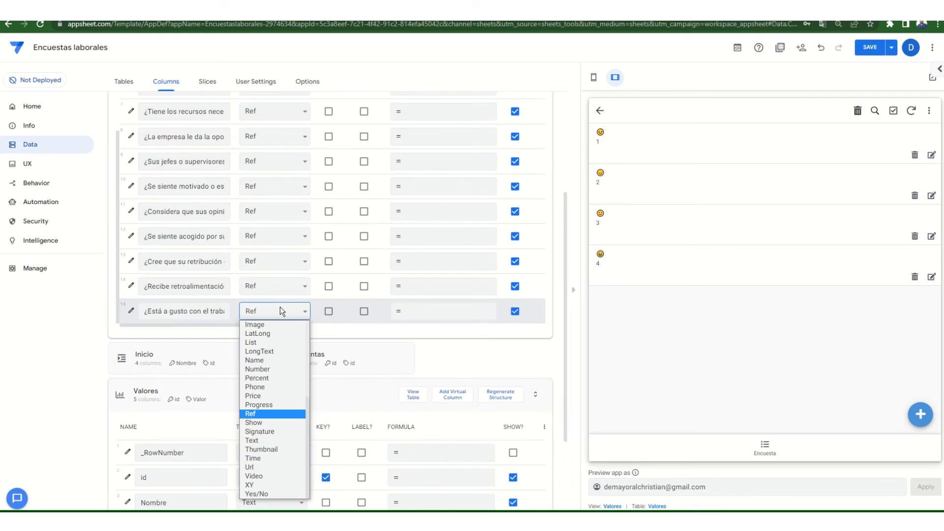
key("Return")
left_click(448, 258)
left_click(445, 310)
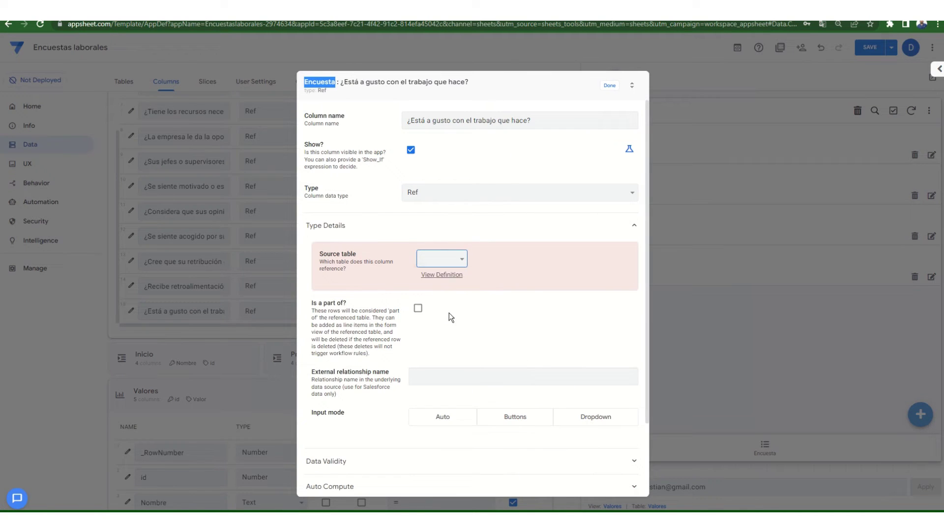
left_click(498, 401)
left_click(610, 86)
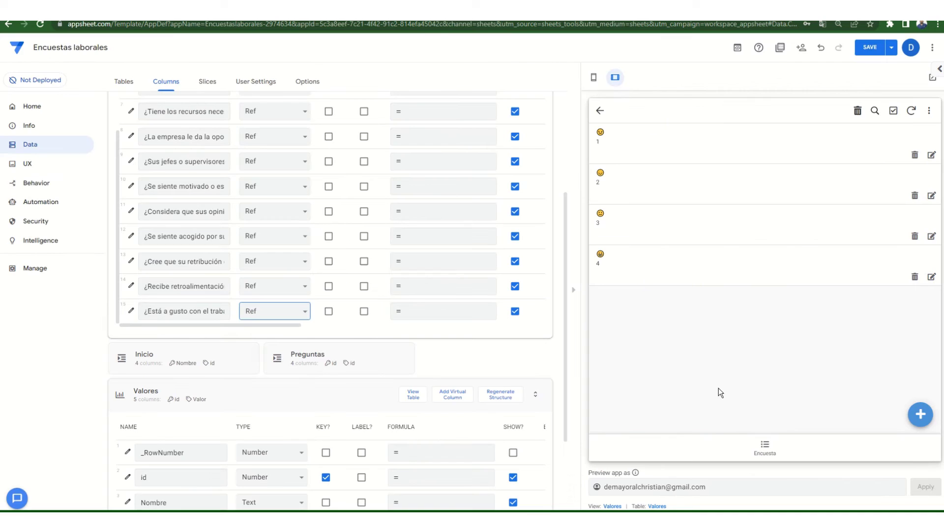
- Hide the id column of the Encuesta table from the app and open the app's view settings
scroll(230, 281, "up", 6)
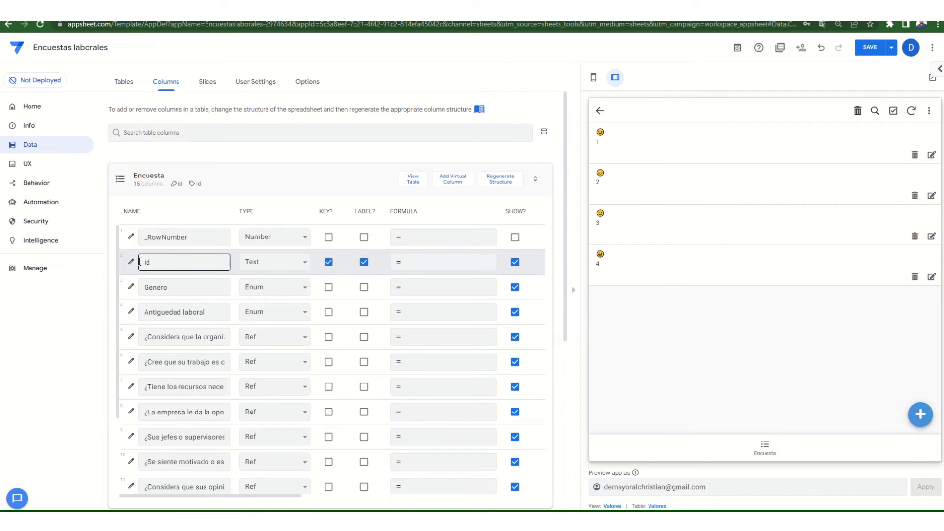
left_click(514, 261)
left_click(35, 164)
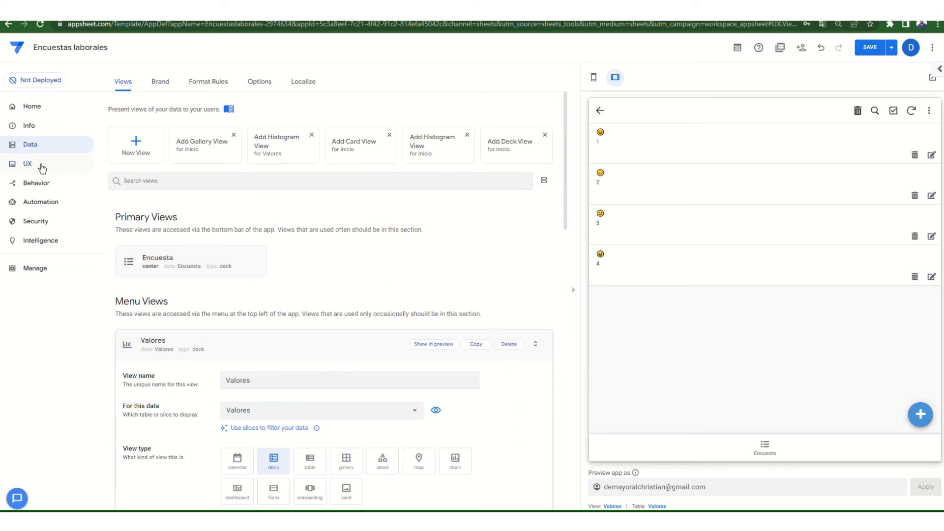
- Add a new view based on the Inicio table and display the Encuesta view in the app preview
left_click(754, 455)
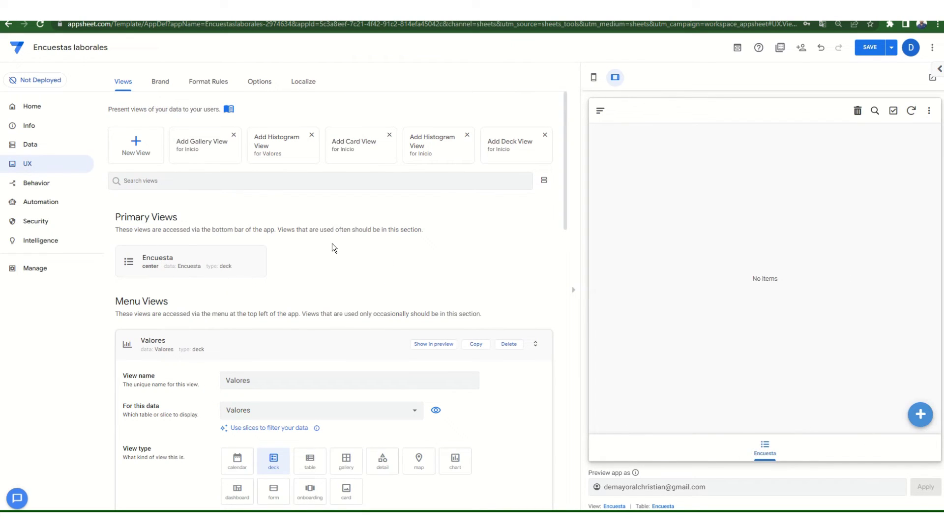
left_click(130, 344)
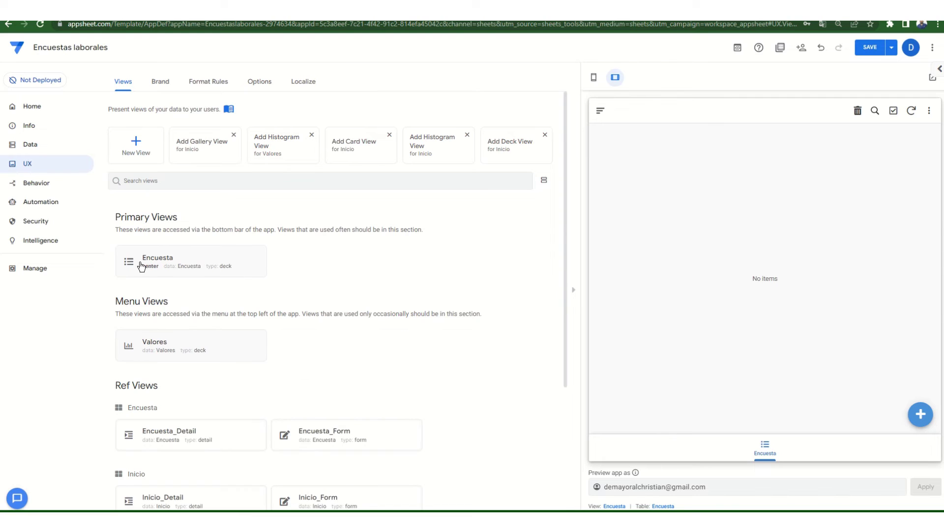
left_click(131, 150)
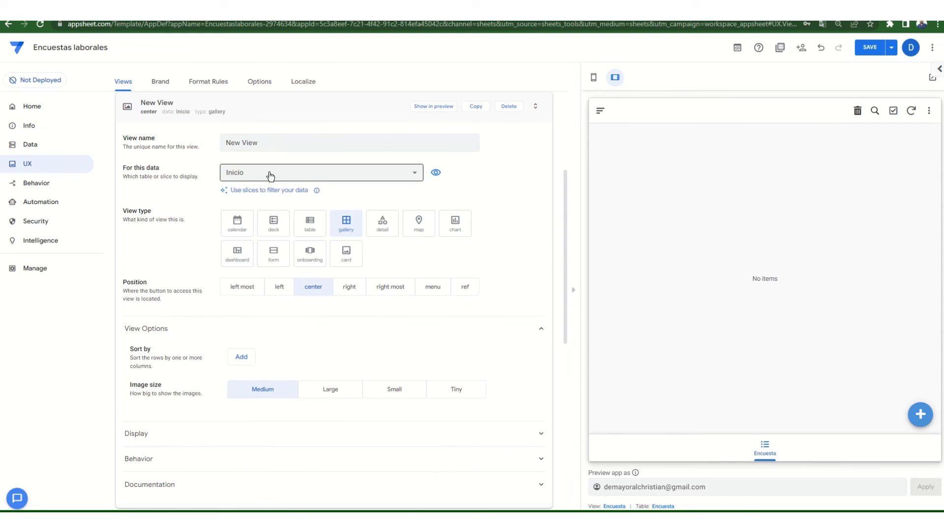
left_click(270, 175)
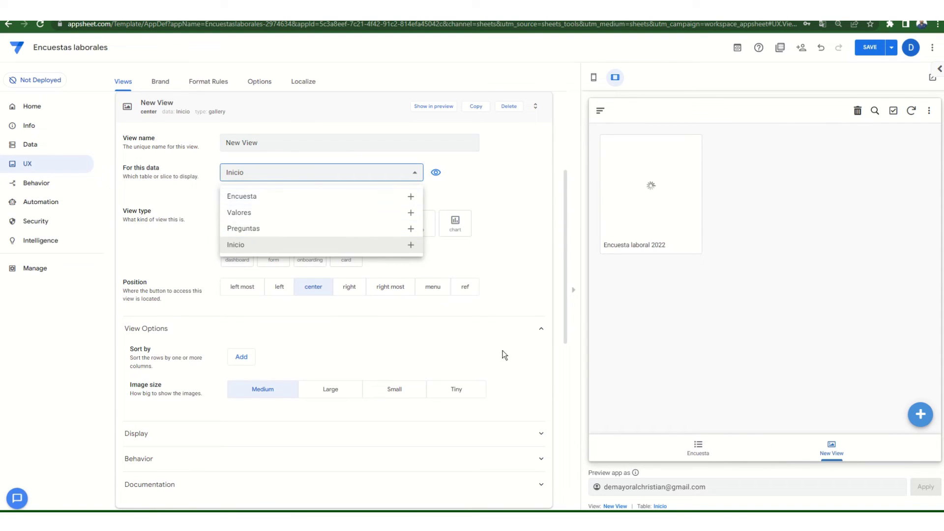
left_click(700, 448)
left_click(698, 453)
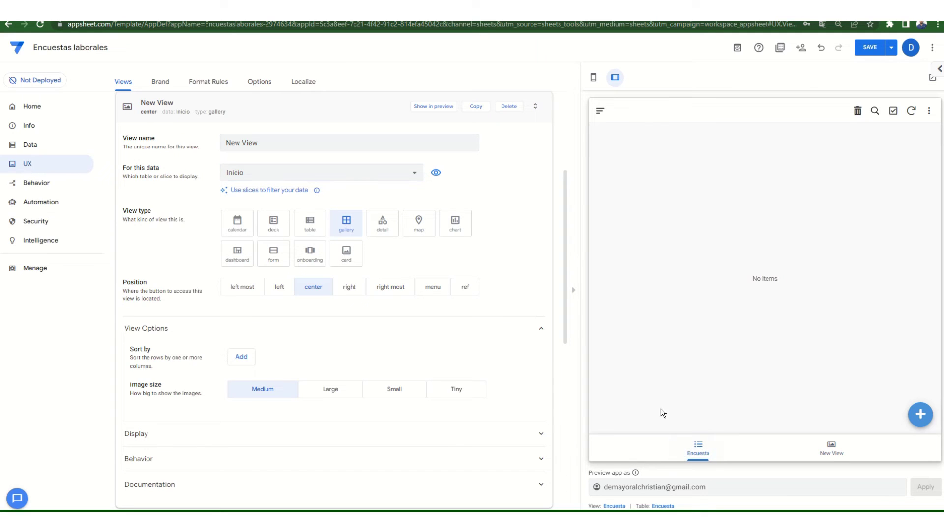
- Set the view type of the Encuesta view to form
left_click(274, 252)
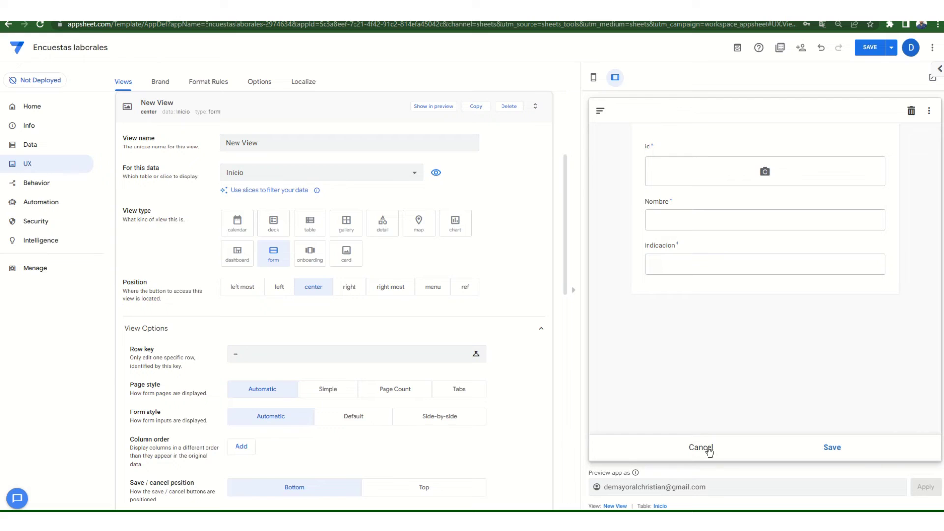
scroll(170, 247, "up", 2)
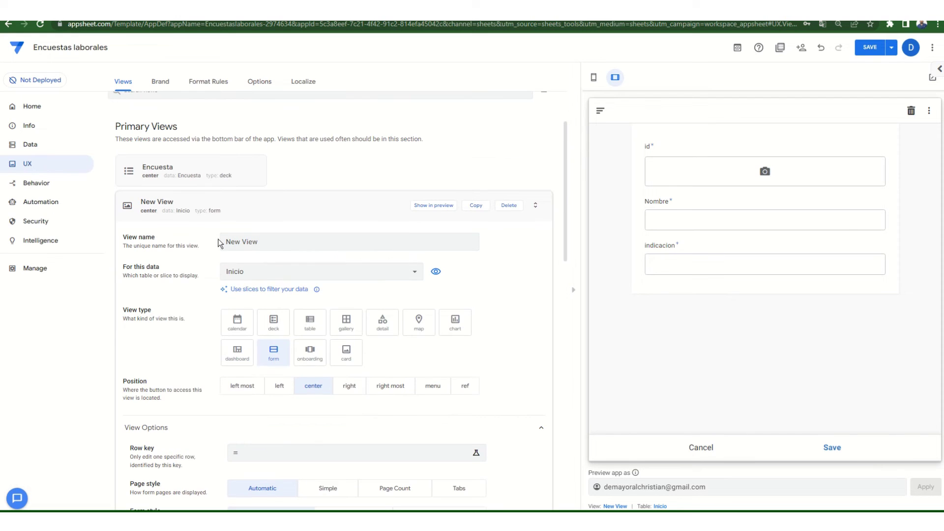
left_click(192, 180)
left_click(273, 253)
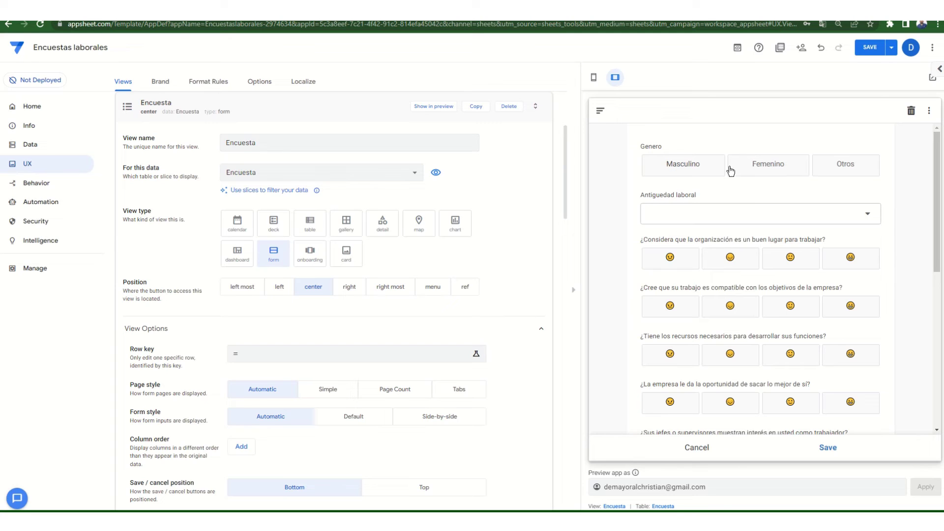
- Check the questions and emoji answers of the Encuesta form in the preview, and review the Inicio table's columns
left_click(706, 215)
left_click(625, 206)
scroll(713, 320, "down", 10)
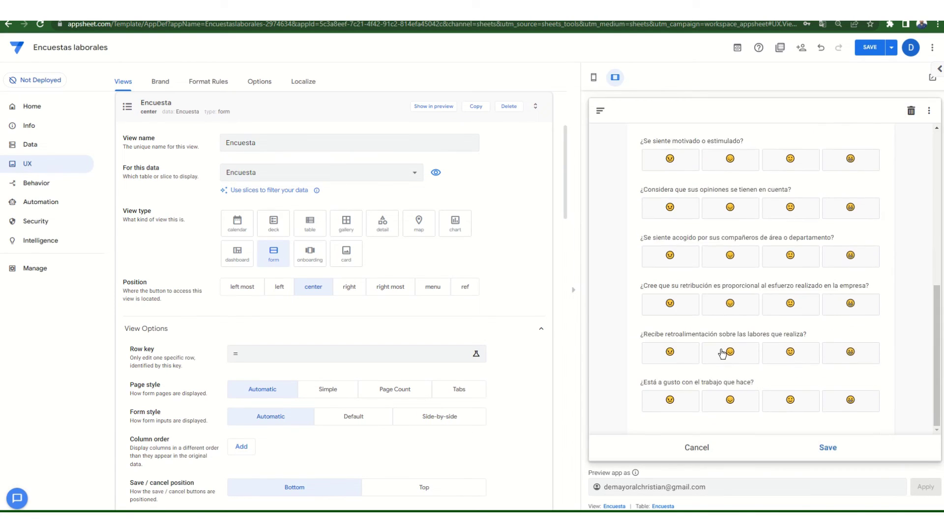
scroll(344, 275, "up", 3)
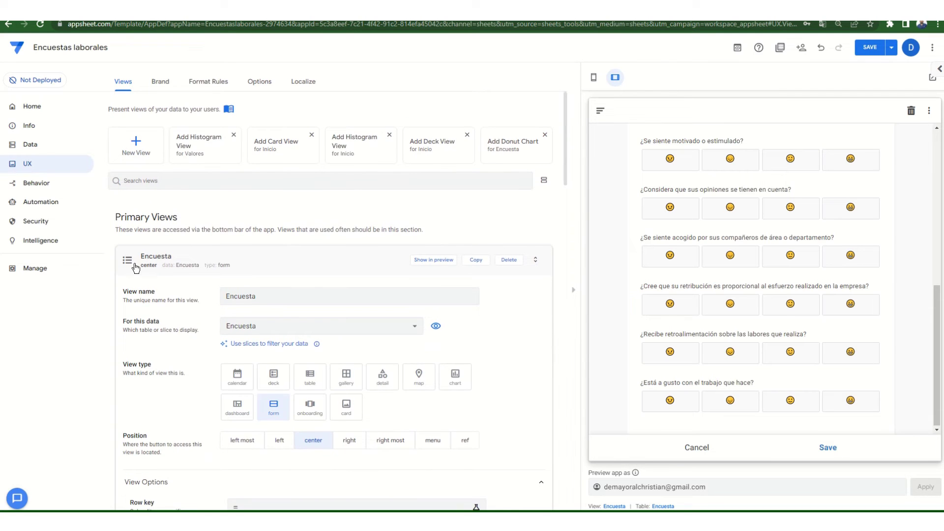
left_click(54, 146)
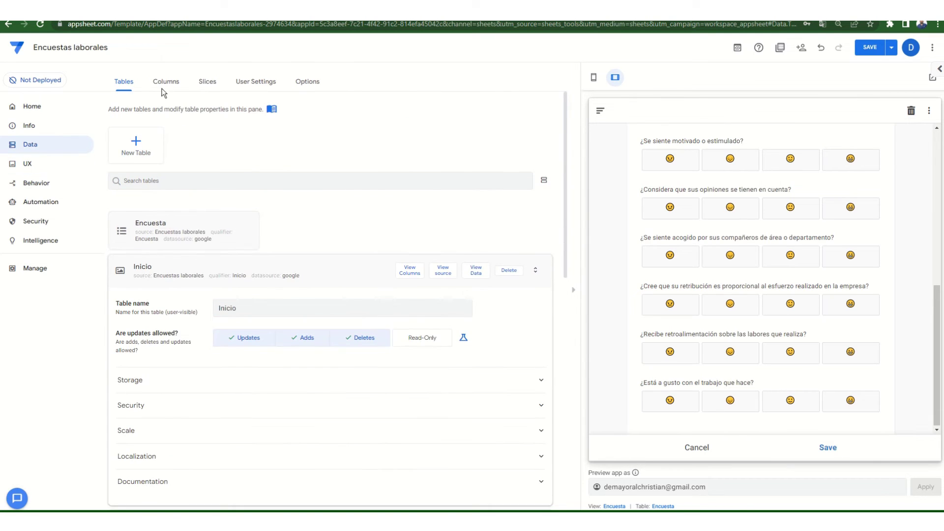
left_click(165, 82)
left_click(299, 183)
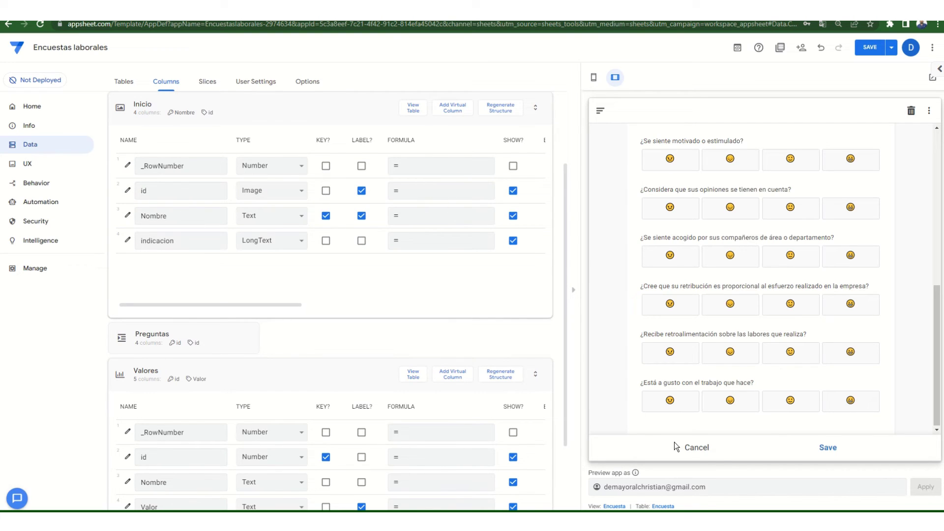
left_click(706, 452)
left_click(830, 450)
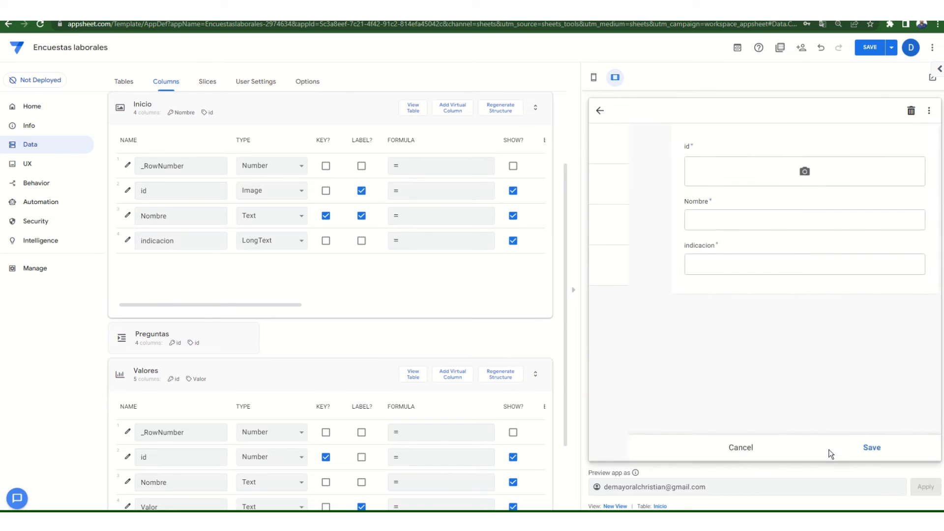
left_click(706, 450)
scroll(162, 250, "up", 2)
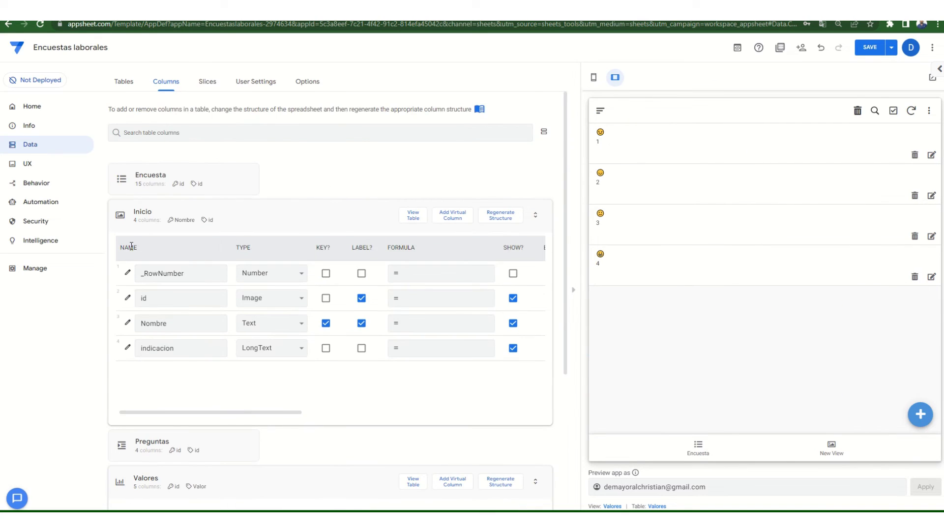
- Rename the new view as "inicio" and set its view type to onboarding
left_click(44, 170)
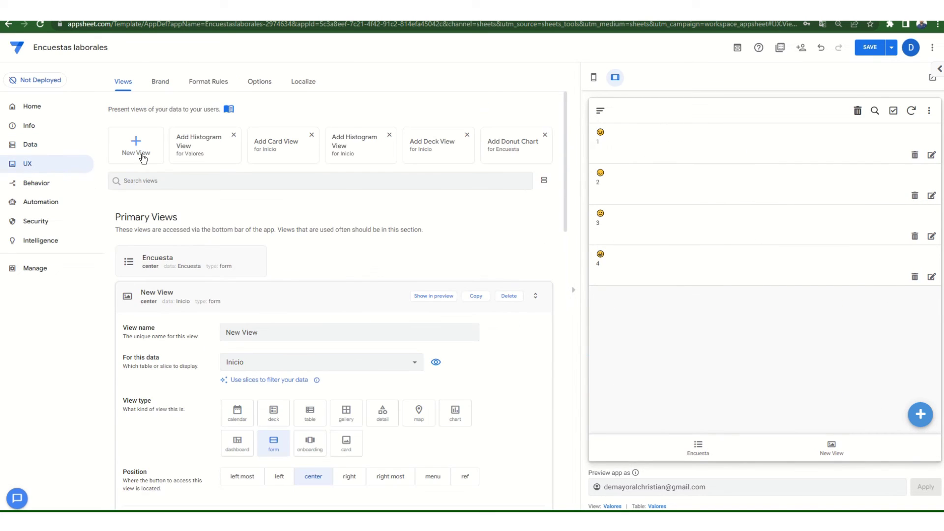
left_click_drag(259, 333, 108, 327)
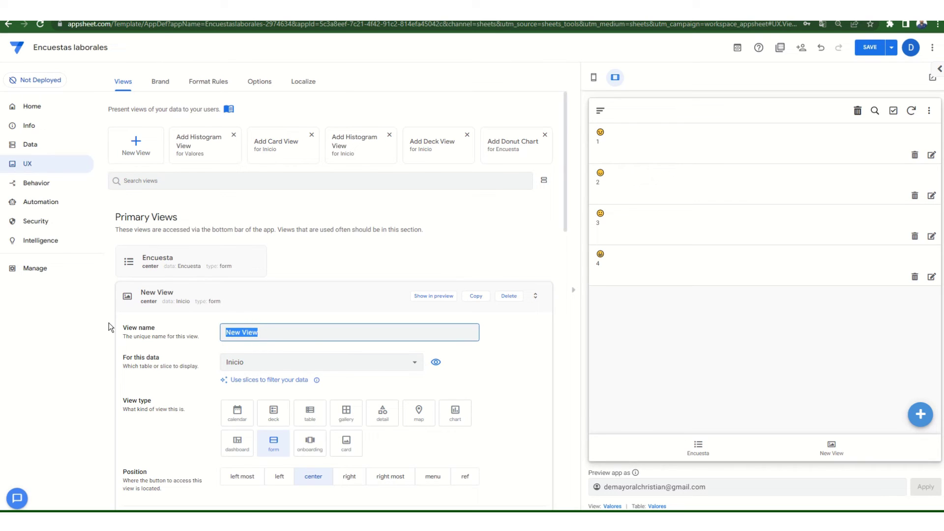
type("inicio")
left_click(308, 445)
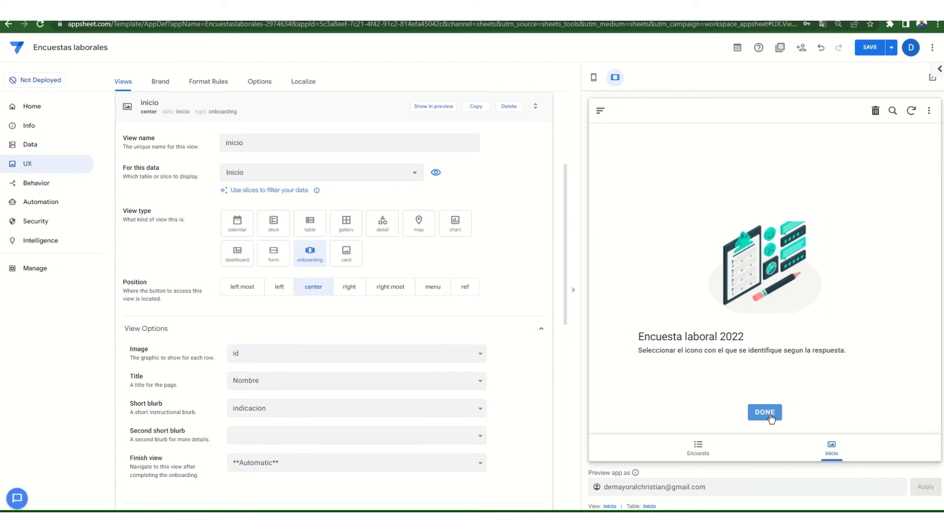
- Change the localized text for Done to "ir a encuesta" and save the app
left_click(303, 82)
scroll(295, 377, "down", 4)
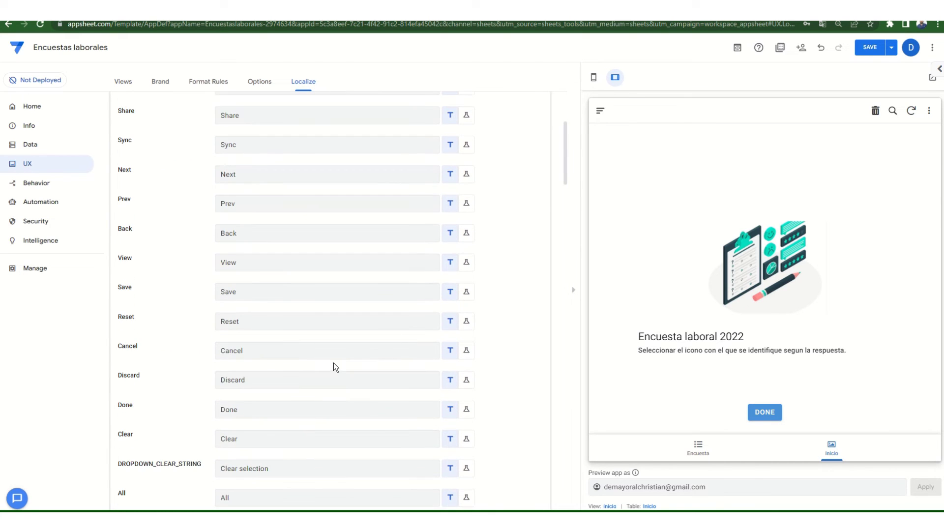
left_click(272, 436)
left_click(266, 415)
key("ctrl+a")
type("ir")
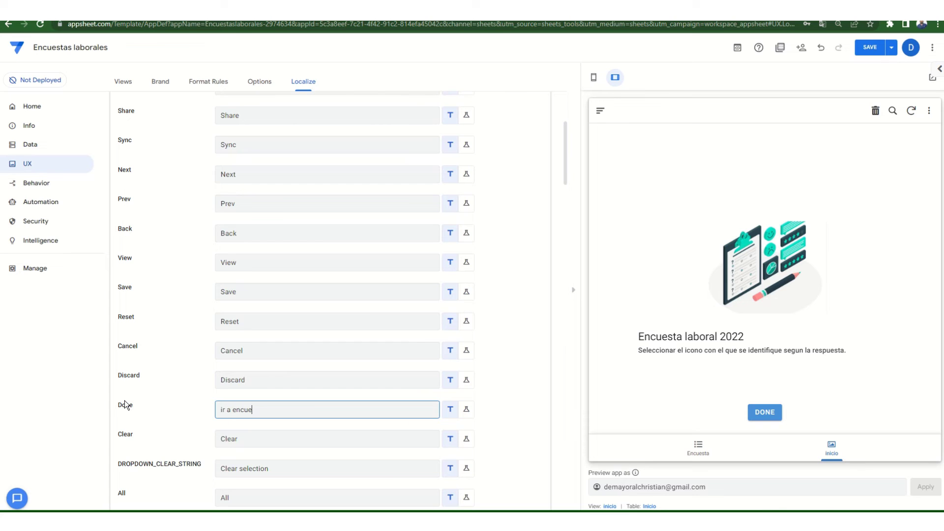
left_click(870, 47)
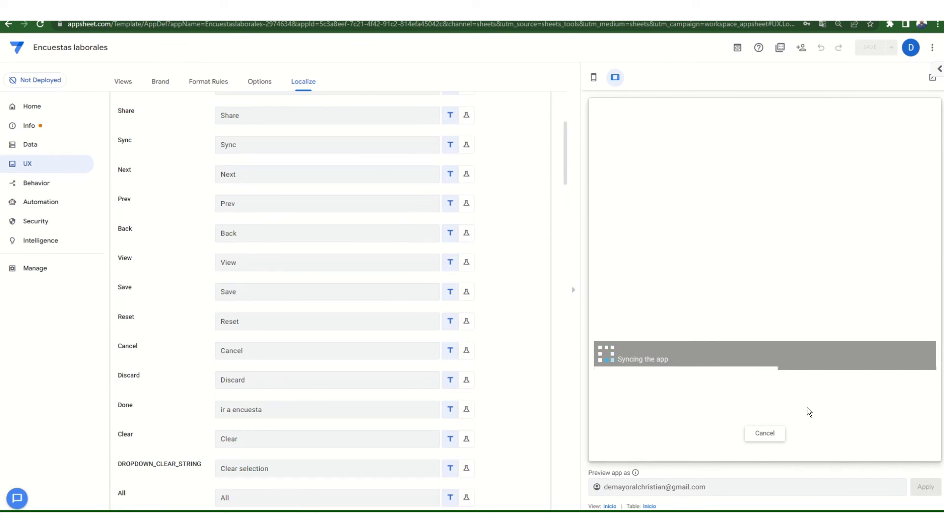
scroll(223, 259, "up", 5)
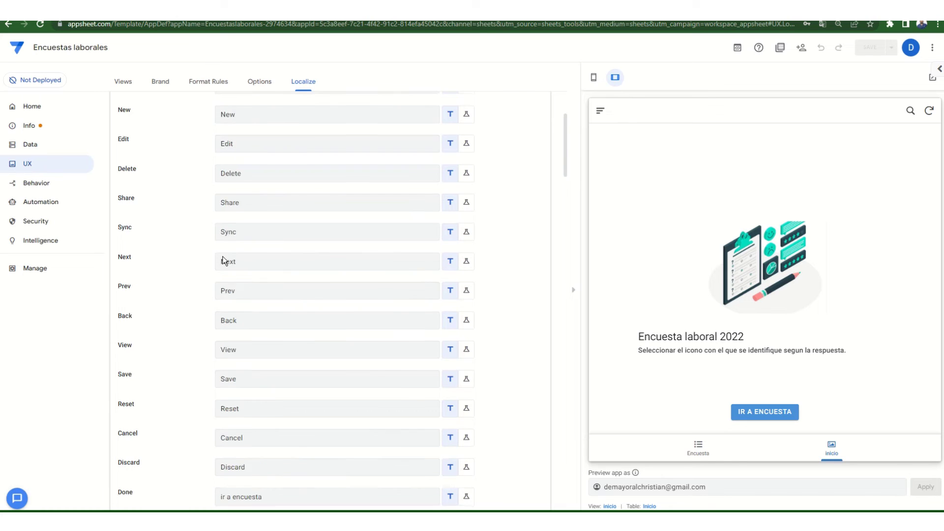
left_click(30, 144)
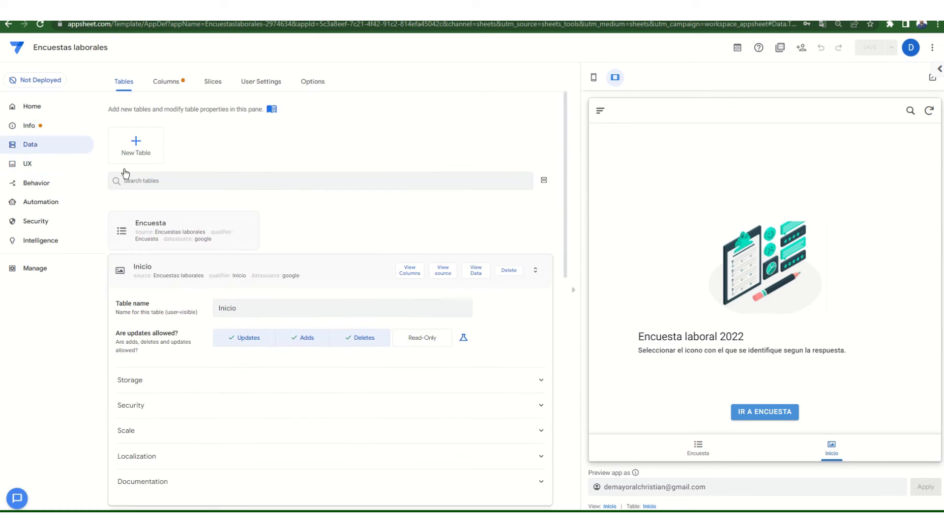
left_click(120, 274)
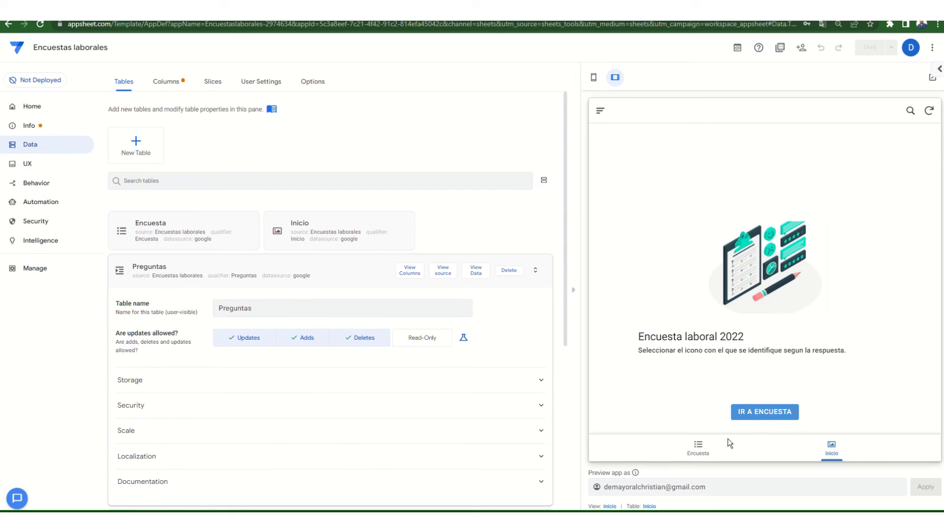
- Set the finish view of the inicio onboarding view to Encuesta, try its button in the preview, and save the app
left_click(35, 170)
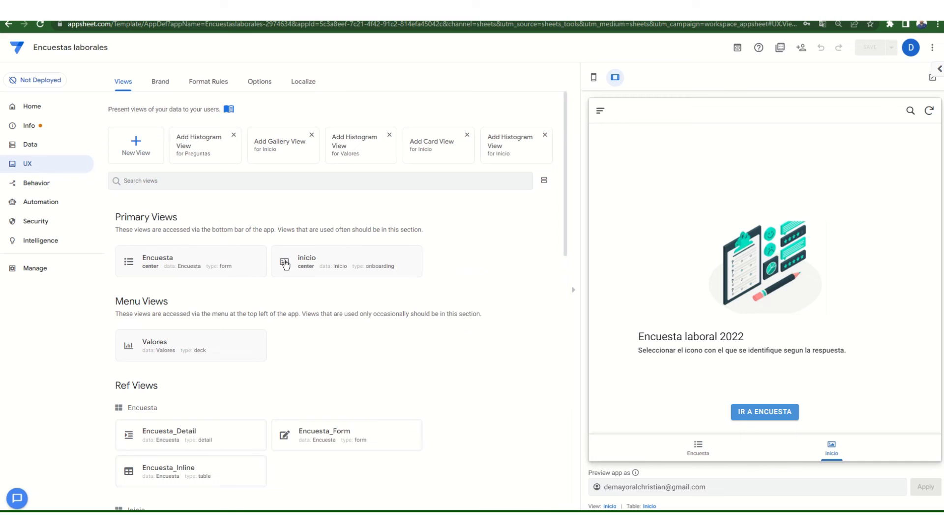
left_click(215, 261)
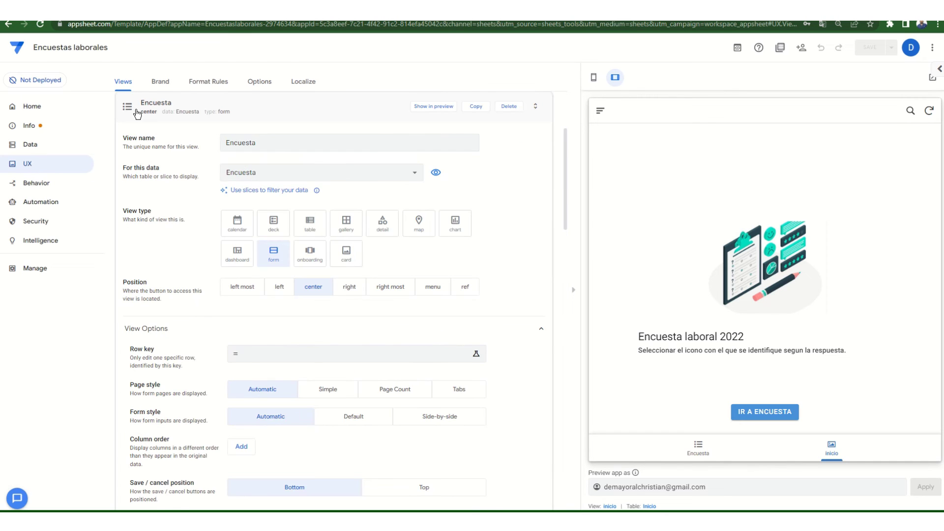
left_click(207, 122)
left_click(305, 116)
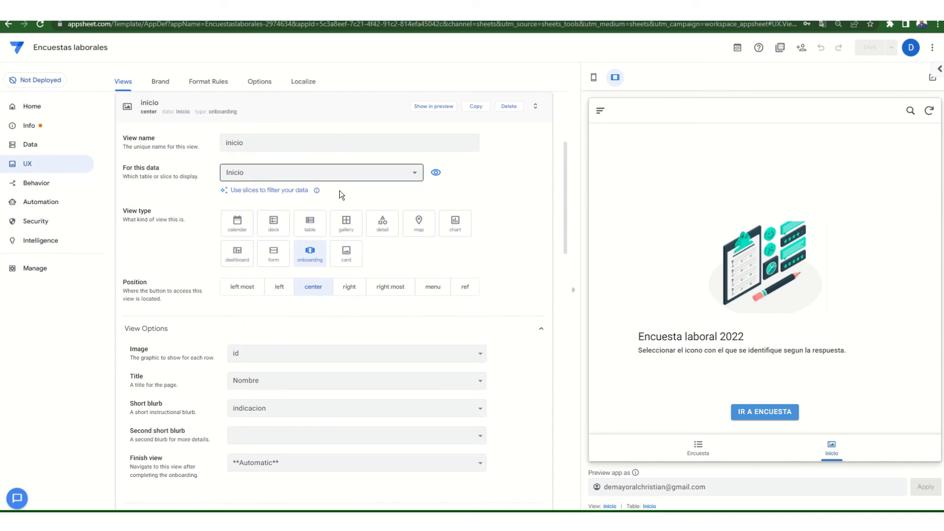
scroll(159, 372, "down", 3)
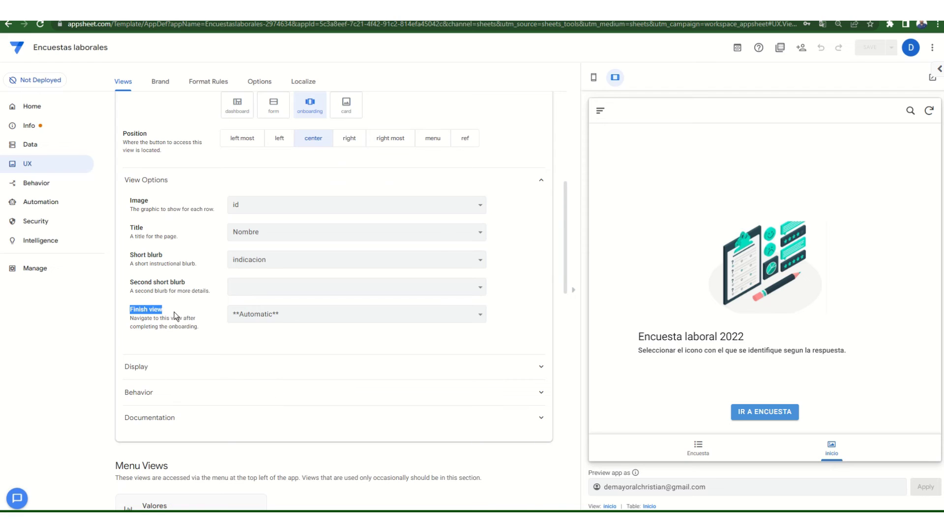
left_click(264, 315)
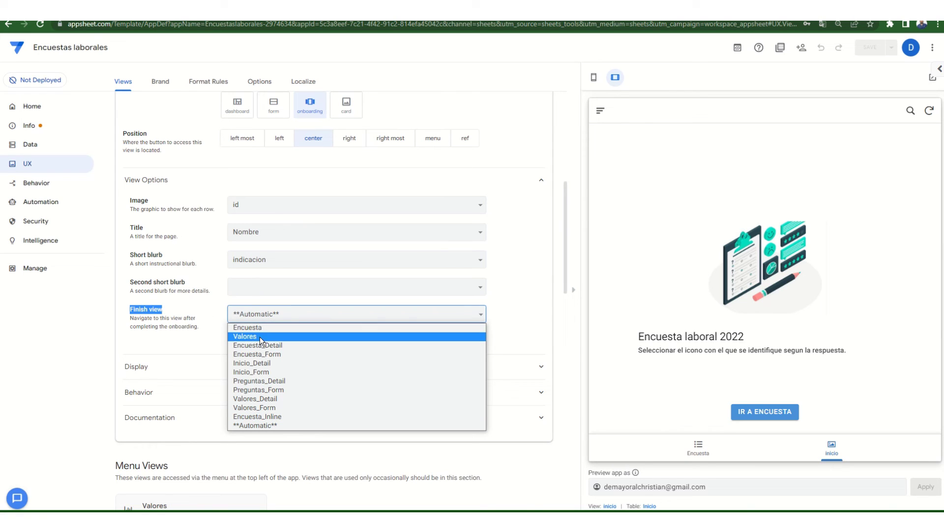
left_click(261, 327)
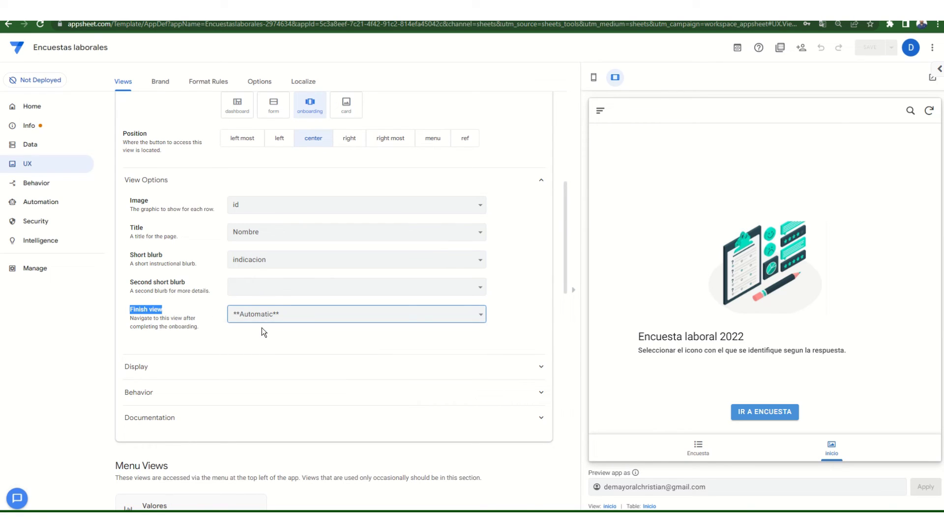
left_click(788, 418)
left_click(870, 47)
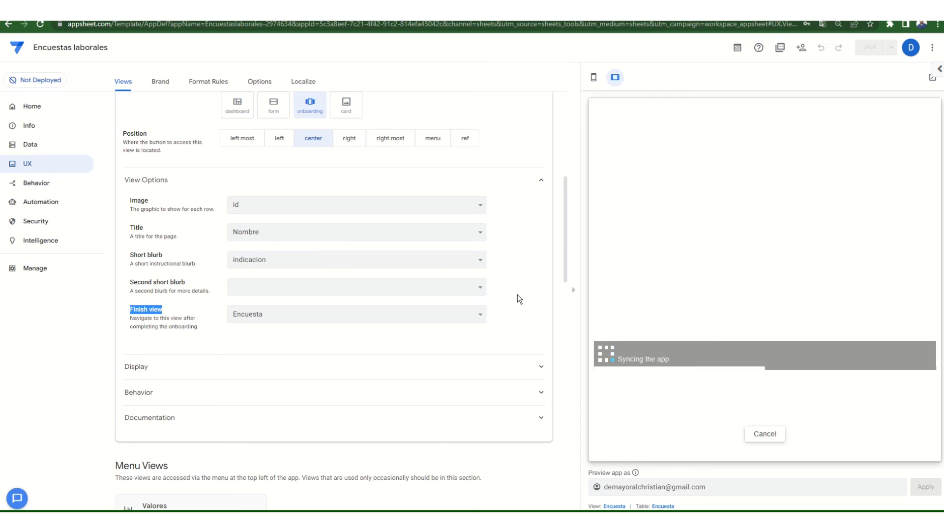
- Set the position of the Encuesta and Valores views to ref and return to the primary views
scroll(517, 294, "up", 7)
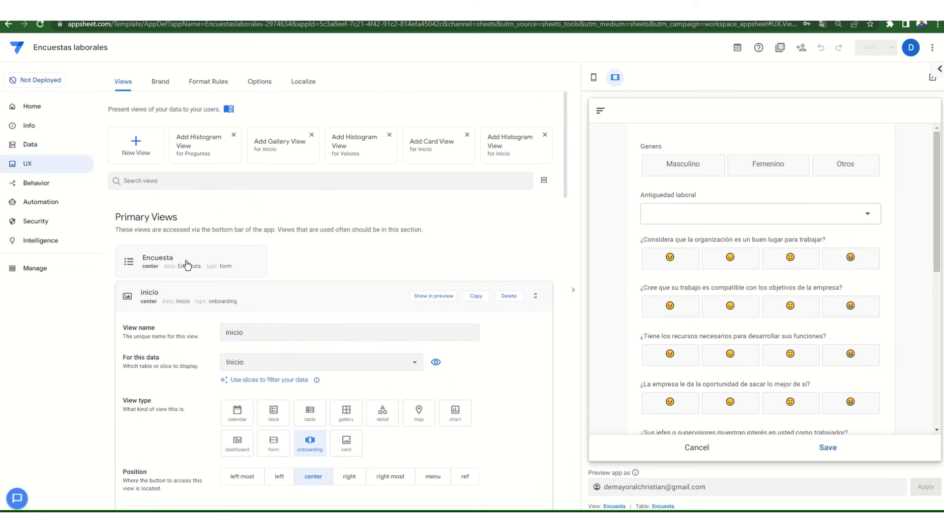
left_click(204, 265)
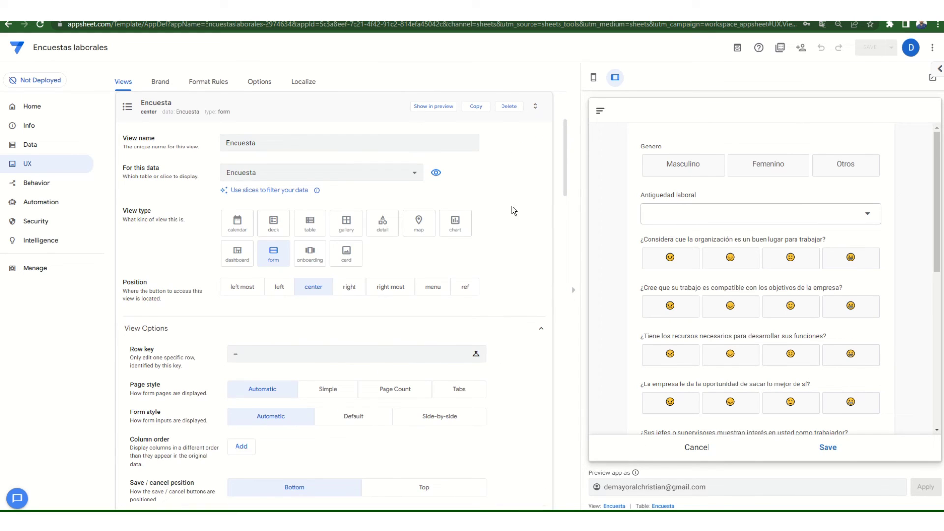
left_click(475, 294)
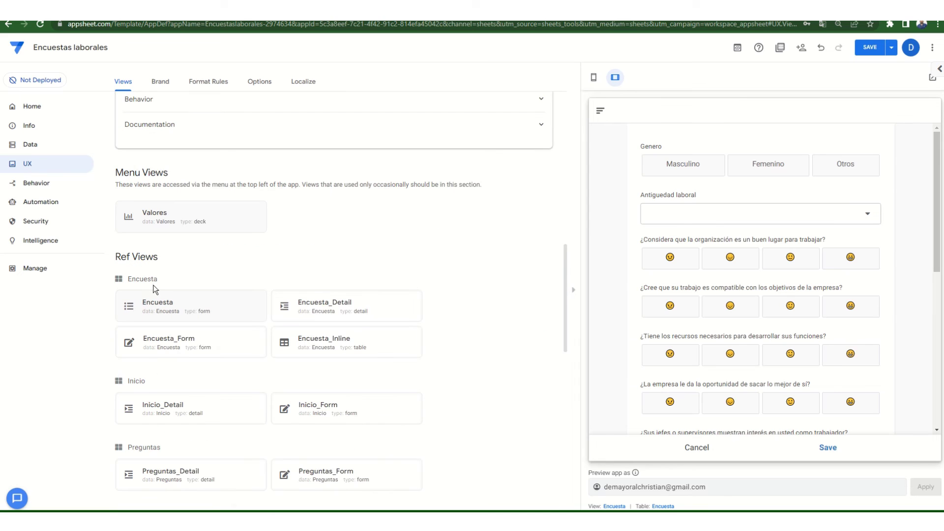
left_click(197, 222)
left_click(463, 275)
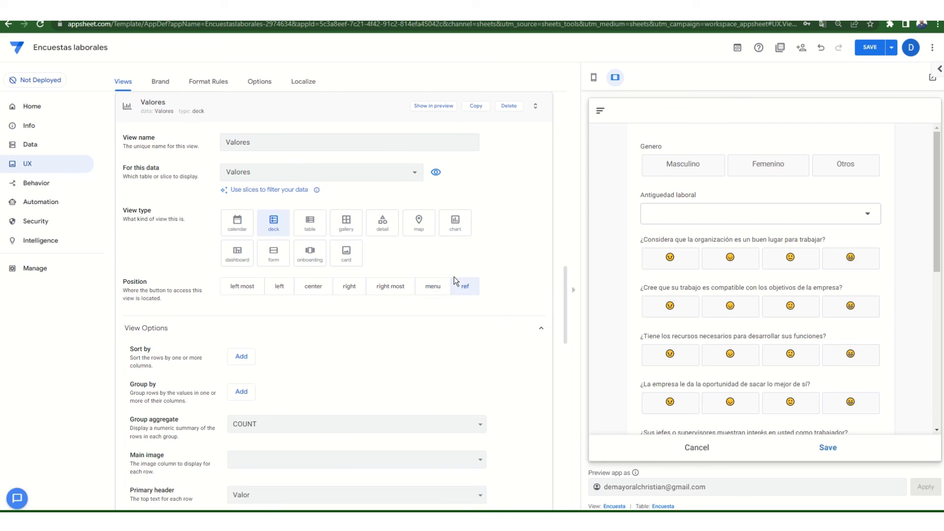
left_click(143, 308)
scroll(399, 264, "up", 10)
left_click(143, 238)
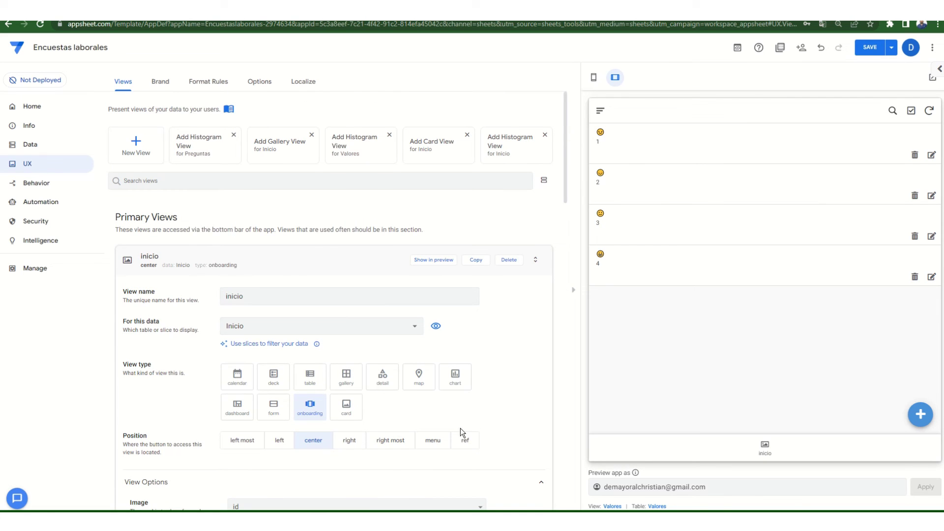
- Set the position of the inicio view to ref, save the app, and try the app in a separate browser window
left_click(464, 438)
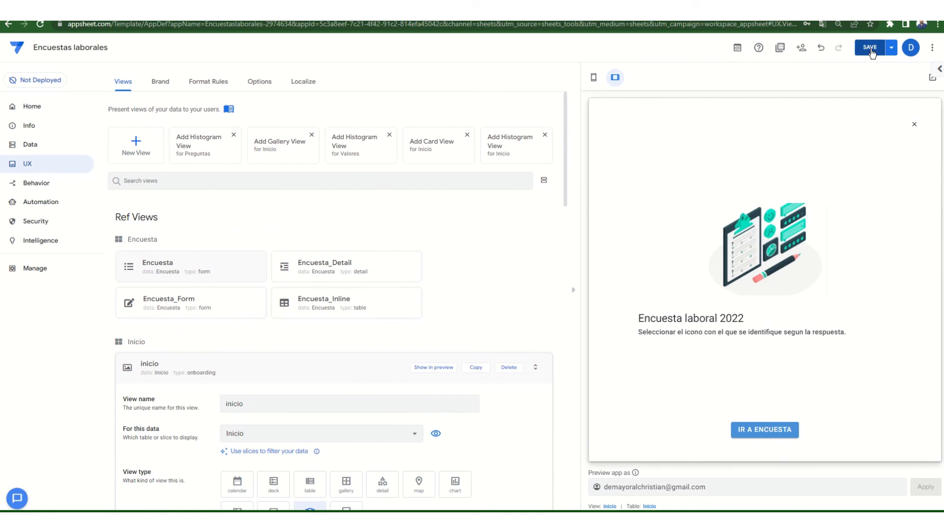
left_click(870, 48)
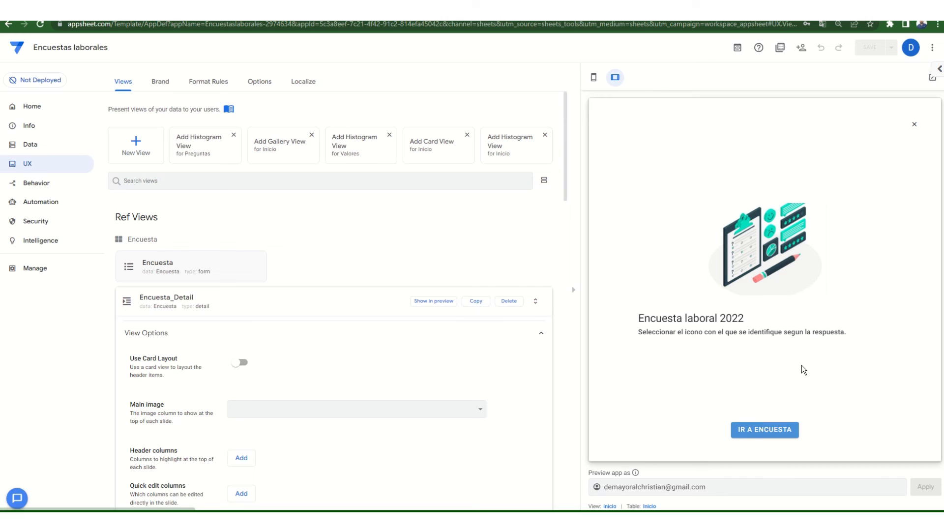
left_click(932, 79)
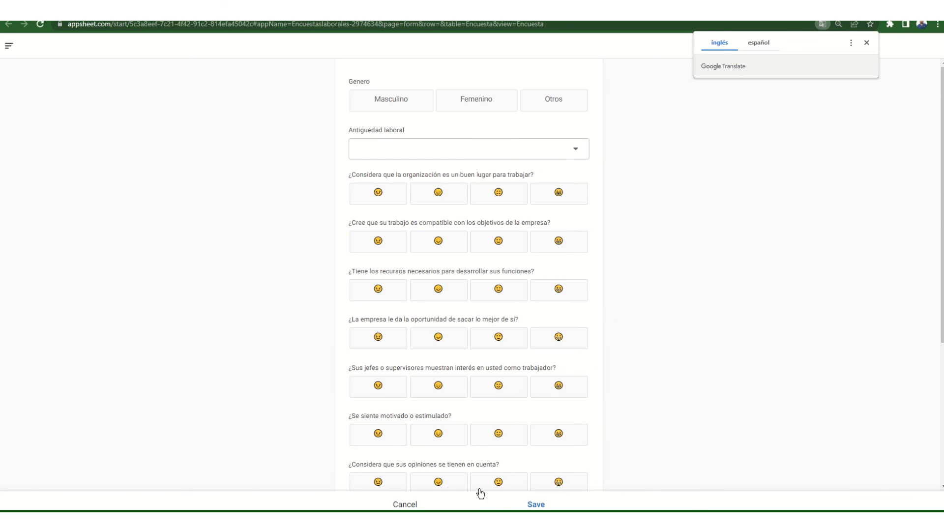
left_click(405, 504)
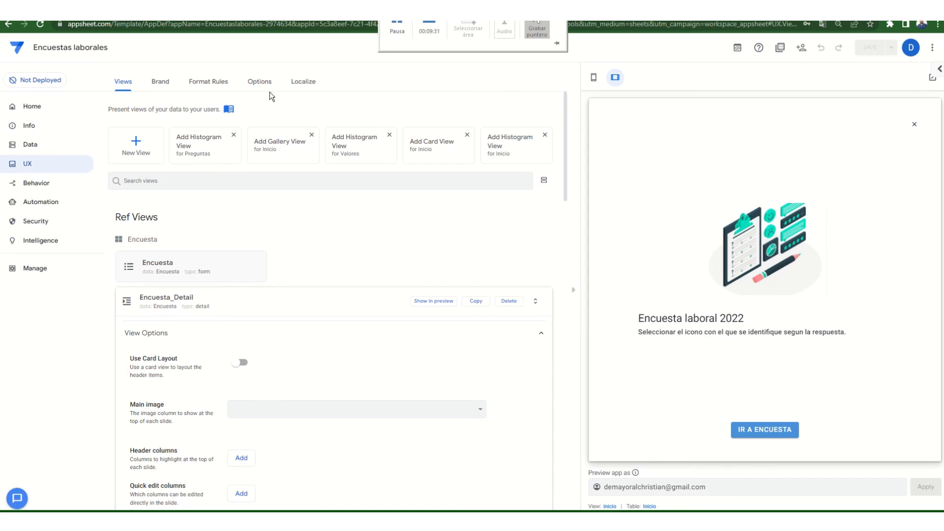
- Set the app's starting view to inicio in the UX options and save the app
left_click(270, 89)
left_click(279, 163)
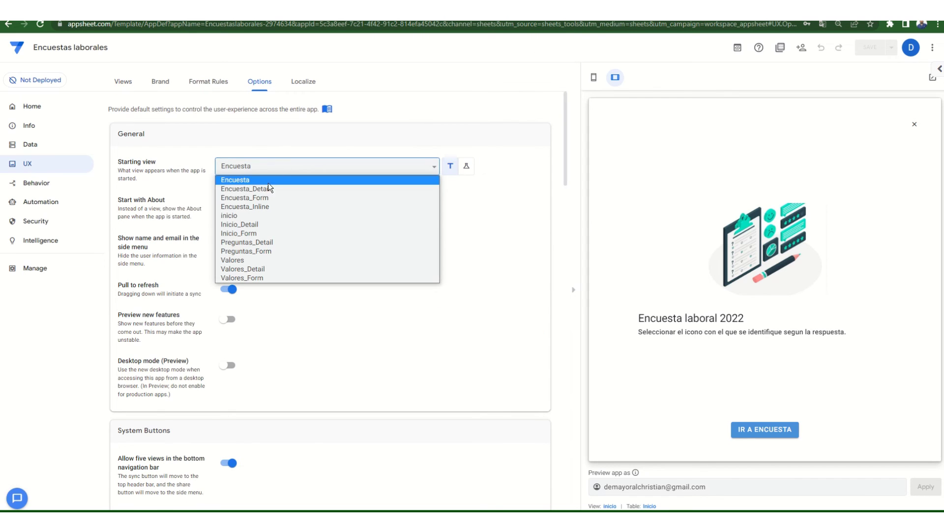
left_click(254, 216)
left_click(871, 48)
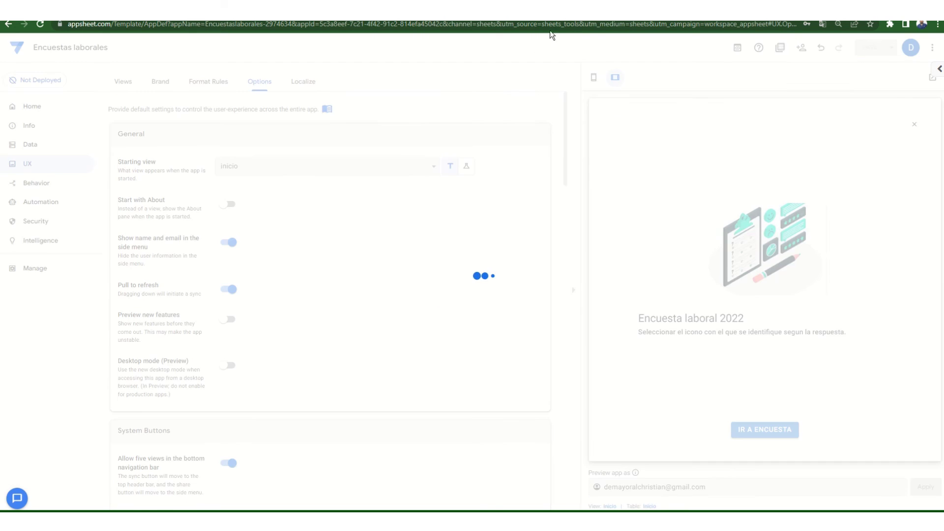
left_click(241, 167)
left_click(305, 170)
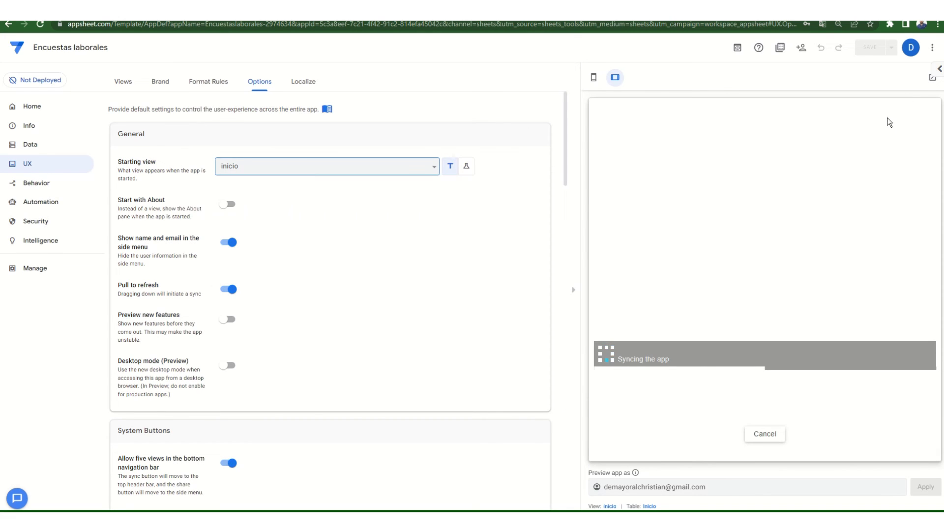
- Open and sync the standalone app, return to the editor, and try the IR A ENCUESTA button in the preview
left_click(932, 77)
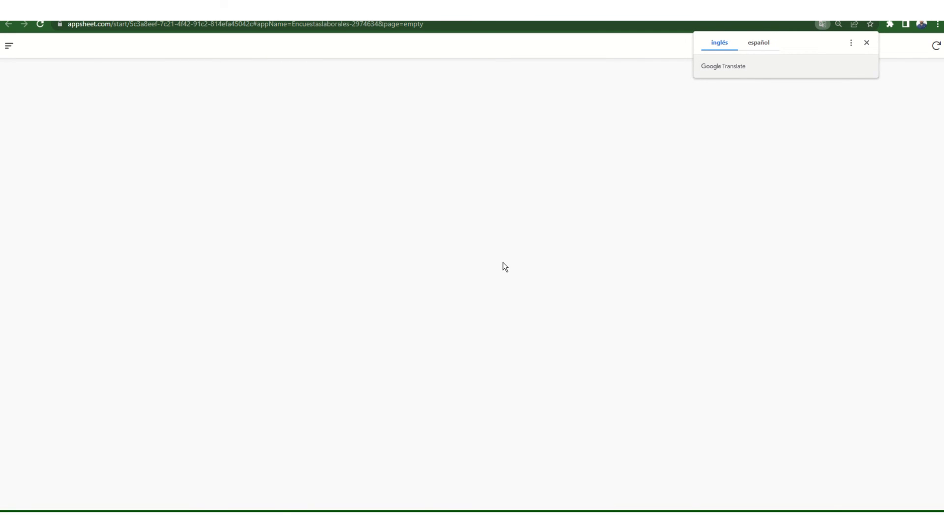
left_click(936, 45)
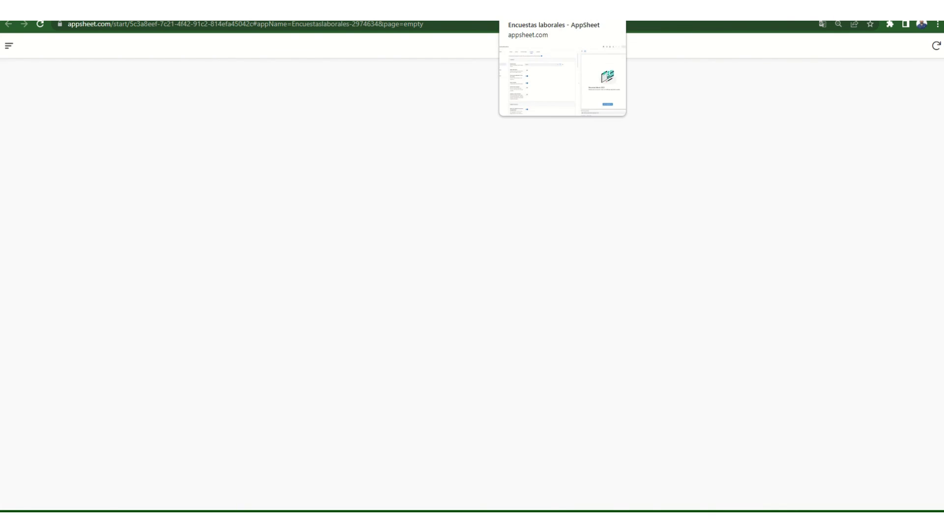
left_click(563, 10)
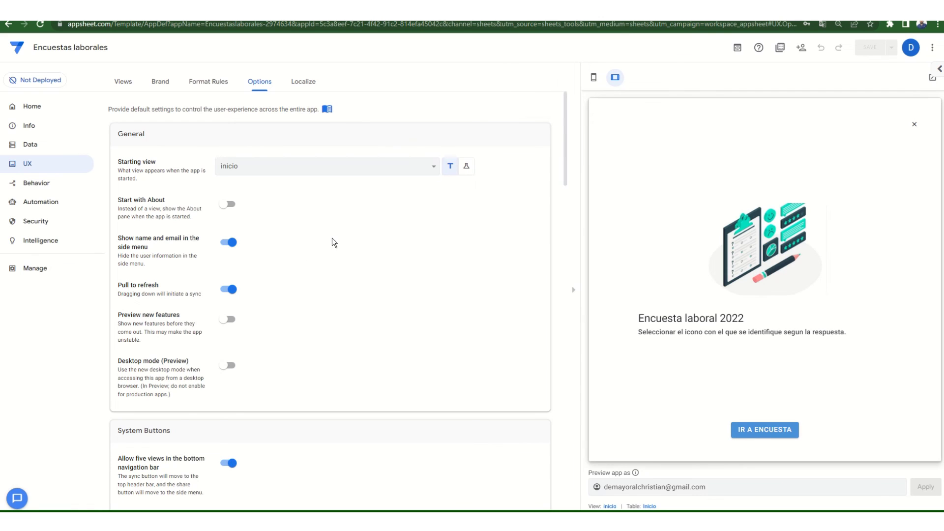
left_click(760, 430)
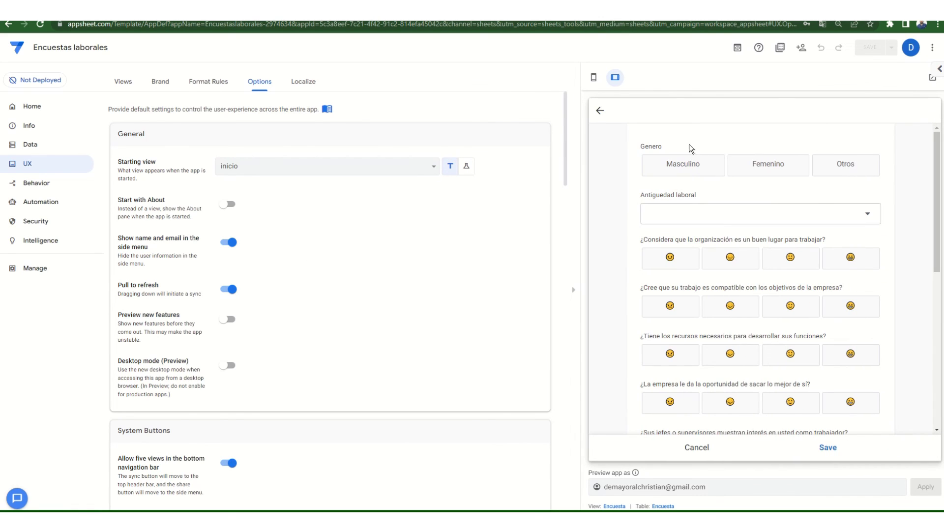
left_click(697, 448)
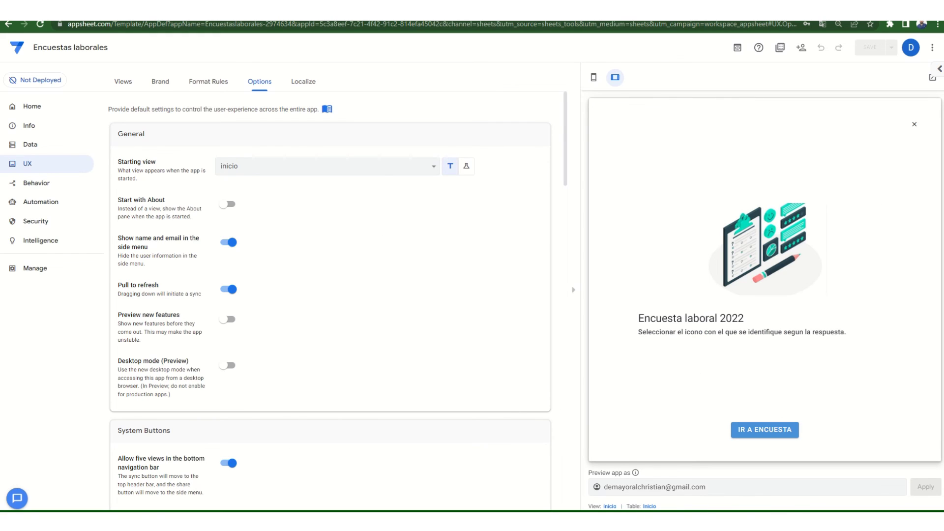
- Check the side menu of the standalone app, close it, and return to the editor
left_click(9, 47)
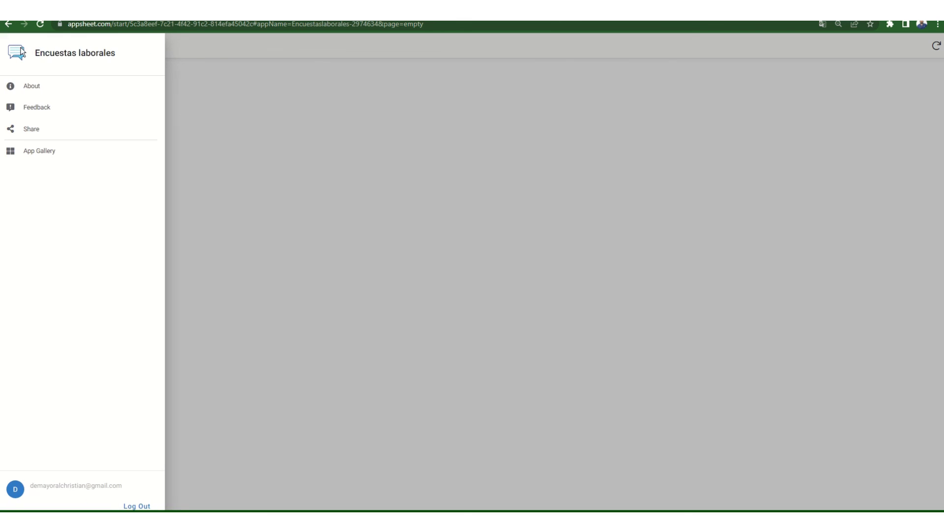
left_click(449, 407)
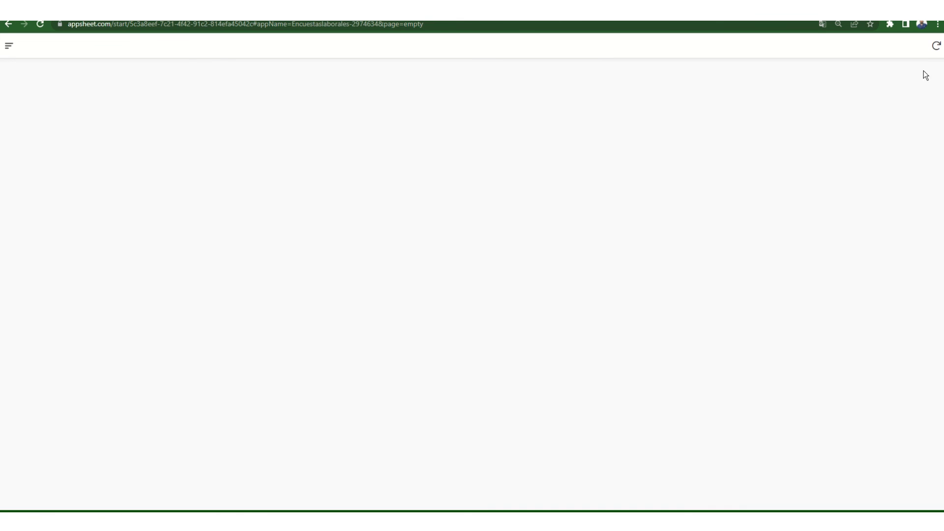
mouse_move(472, 22)
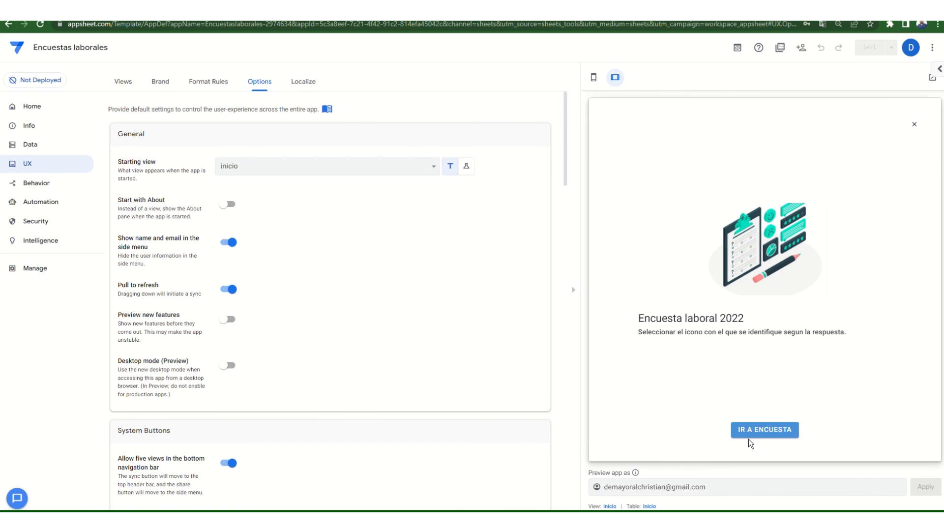
- Start a survey response in the preview with Genero Masculino and Antiguedad laboral 10 a 15 años
left_click(752, 436)
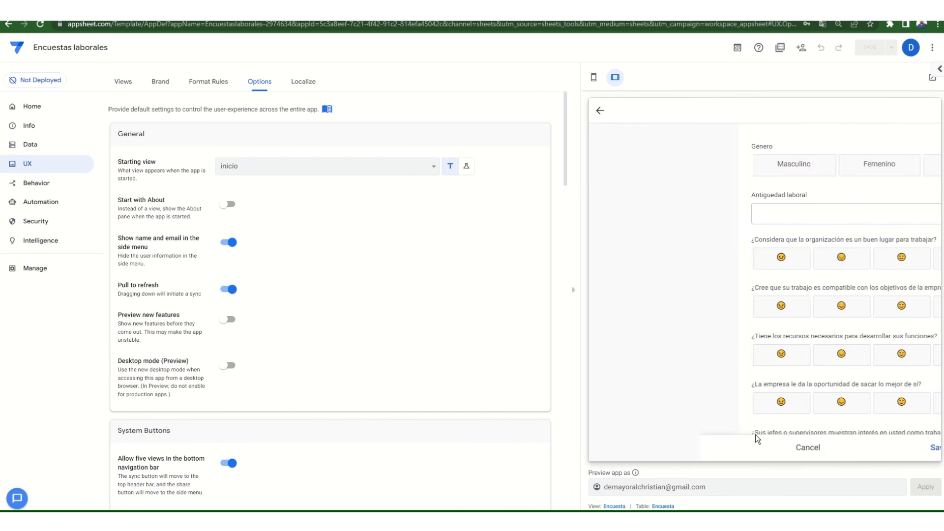
left_click(697, 215)
left_click(615, 235)
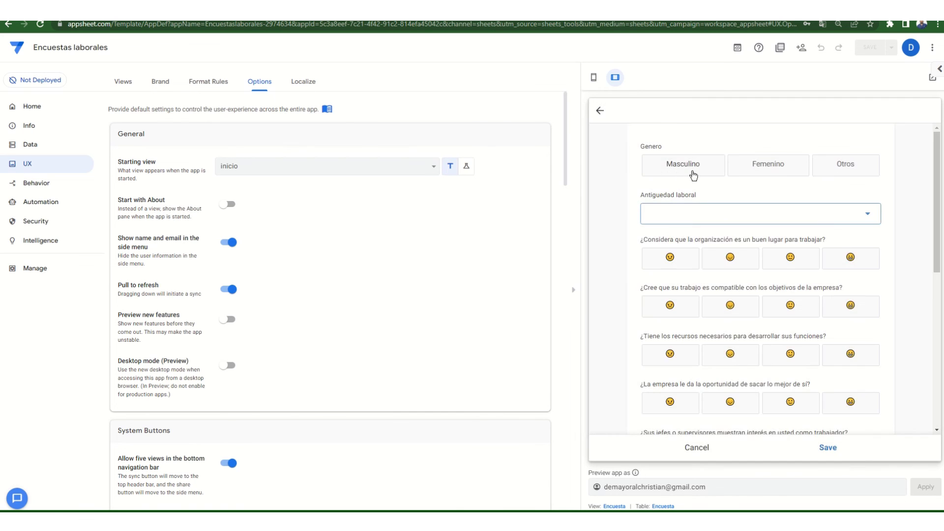
left_click(689, 169)
left_click(712, 213)
left_click(665, 186)
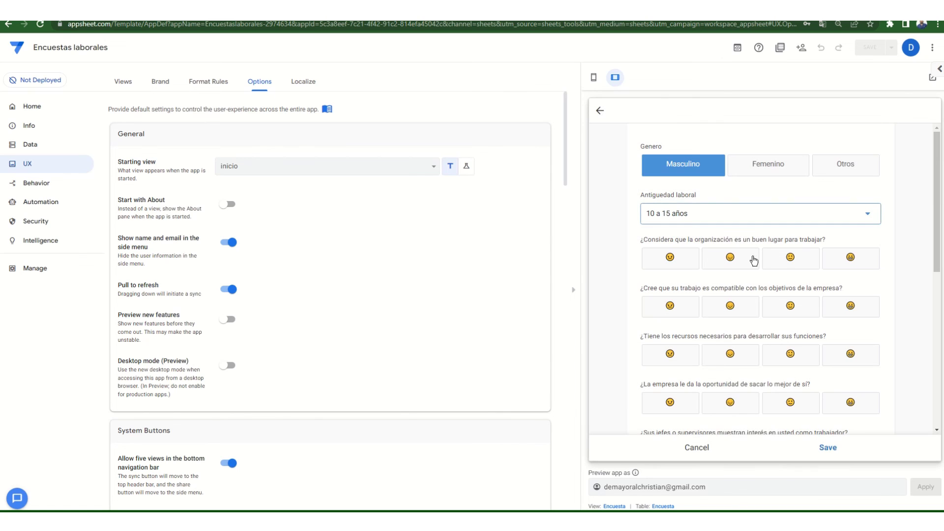
- Answer the first six survey questions with the third, second, third, fourth, third and third emoji
left_click(783, 263)
left_click(732, 312)
left_click(768, 355)
left_click(849, 401)
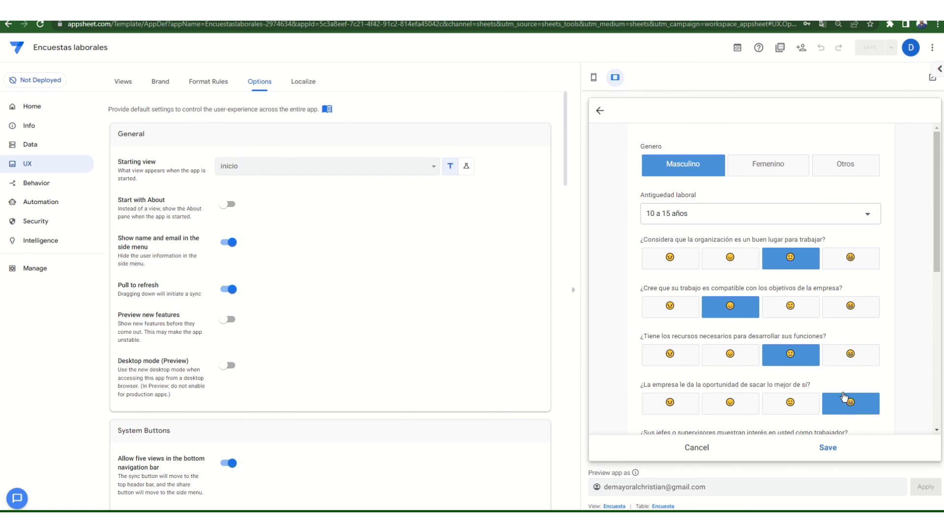
scroll(843, 397, "down", 2)
left_click(795, 358)
left_click(797, 406)
scroll(801, 405, "down", 2)
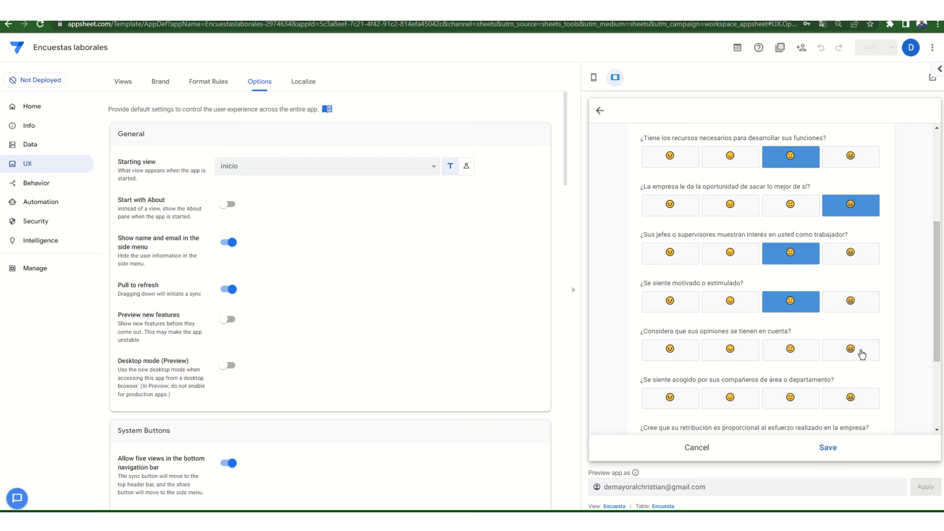
- Answer the last five survey questions with the fourth, third, third, fourth and third emoji, and save the response
left_click(860, 352)
left_click(792, 396)
scroll(807, 384, "down", 3)
left_click(794, 312)
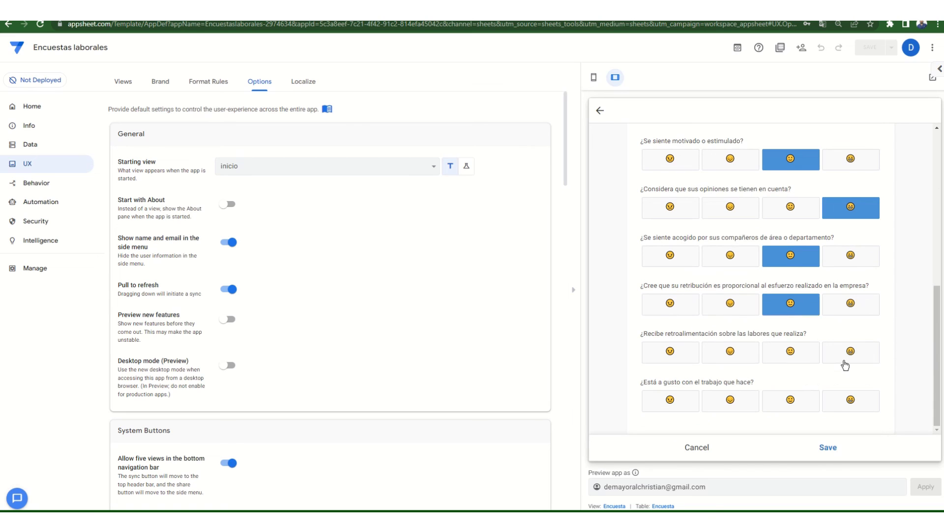
left_click(844, 364)
left_click(790, 405)
left_click(827, 449)
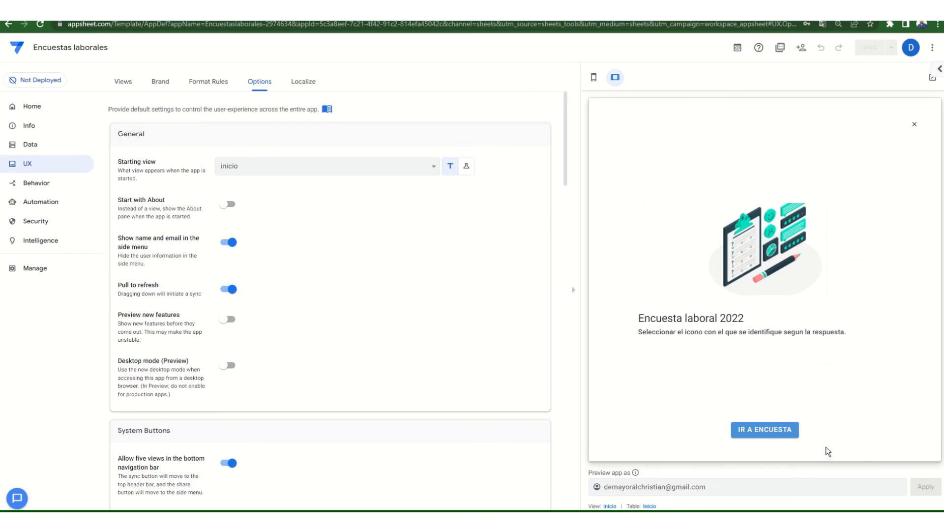
- Start a second survey response with Genero Femenino and Antiguedad laboral 20 a 25 años
left_click(756, 433)
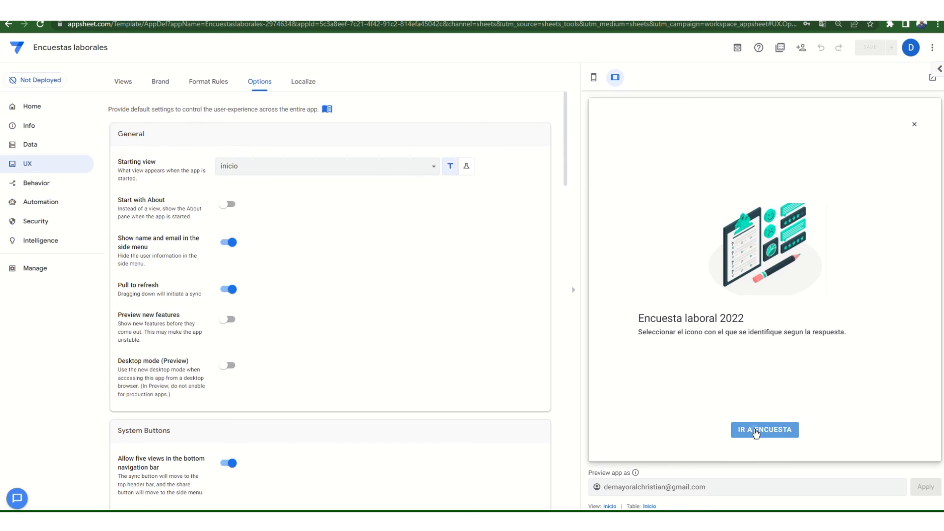
left_click(789, 170)
left_click(789, 216)
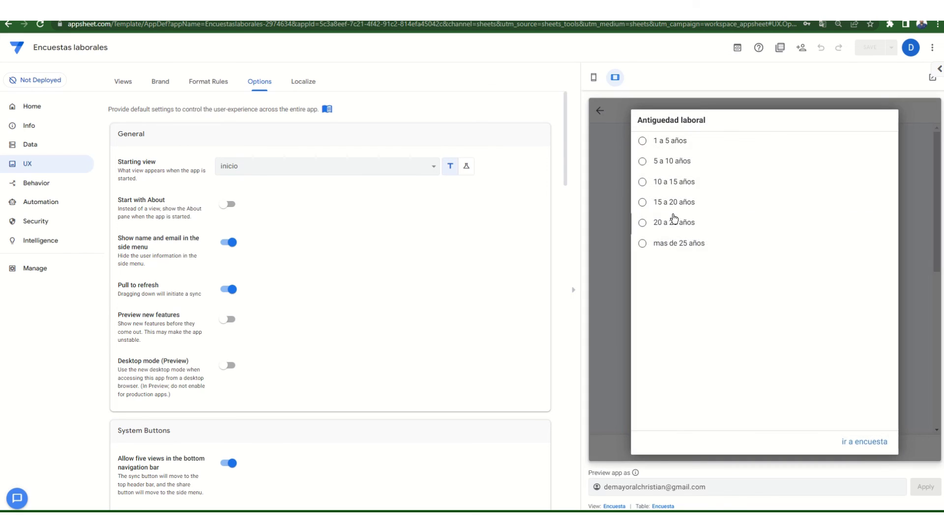
left_click(677, 219)
- Answer the first six questions of the second response with the fourth emoji
left_click(850, 257)
left_click(843, 312)
left_click(850, 354)
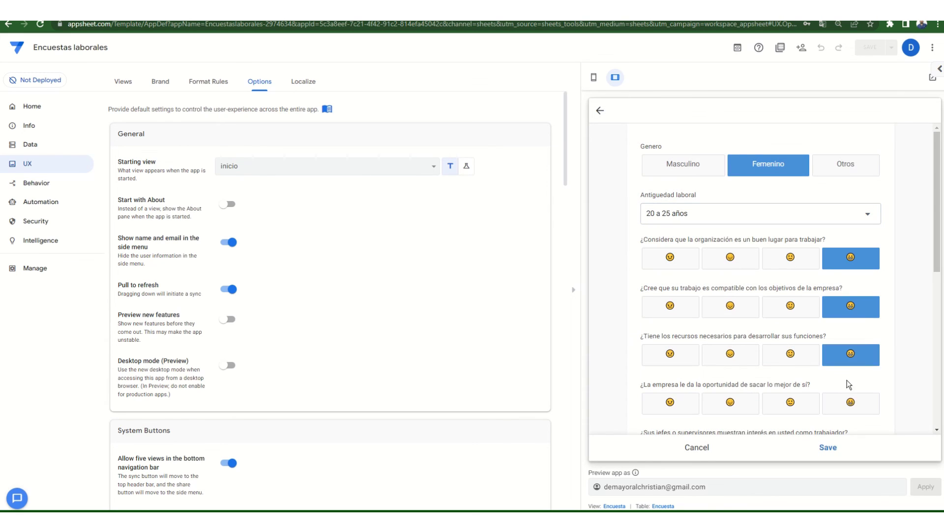
left_click(851, 402)
scroll(853, 383, "down", 2)
left_click(850, 352)
left_click(850, 397)
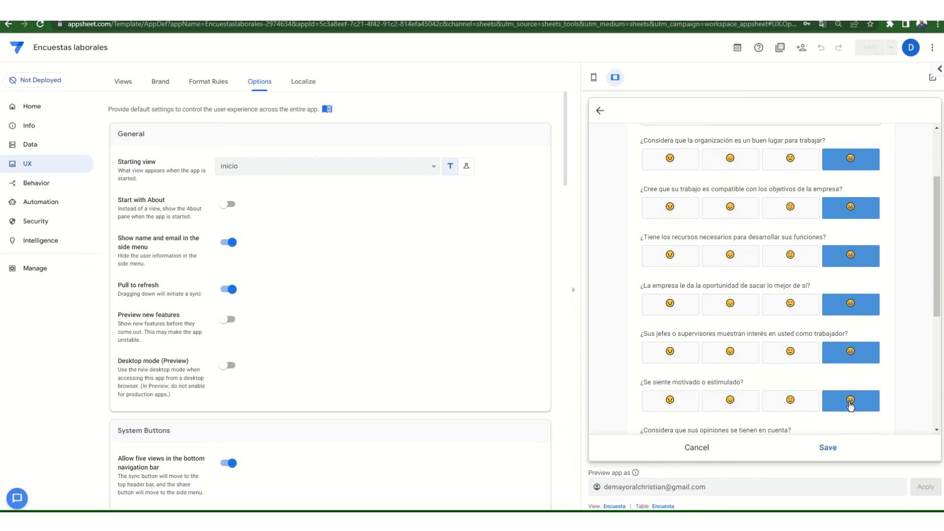
- Answer the last five questions of the second response with the fourth emoji and save the response
scroll(860, 297, "down", 4)
left_click(853, 258)
left_click(850, 346)
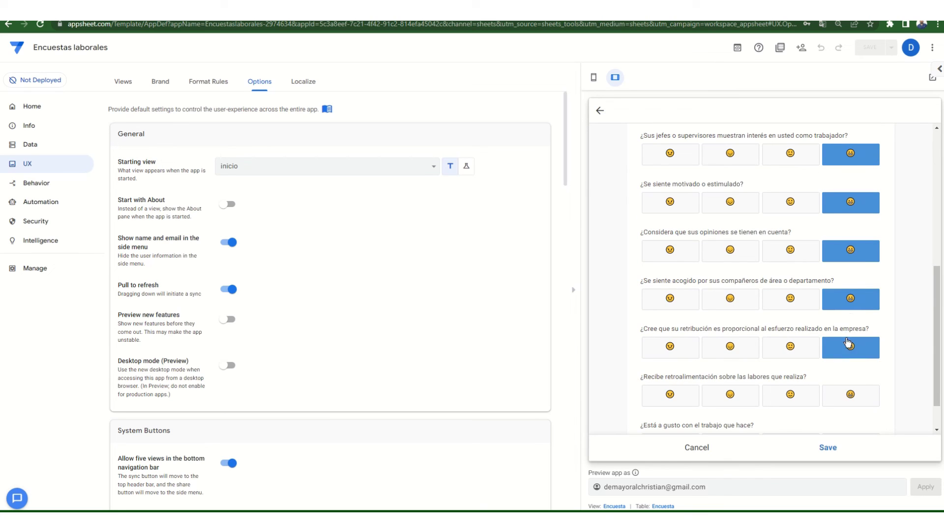
left_click(850, 394)
scroll(847, 408, "down", 1)
left_click(848, 408)
left_click(839, 445)
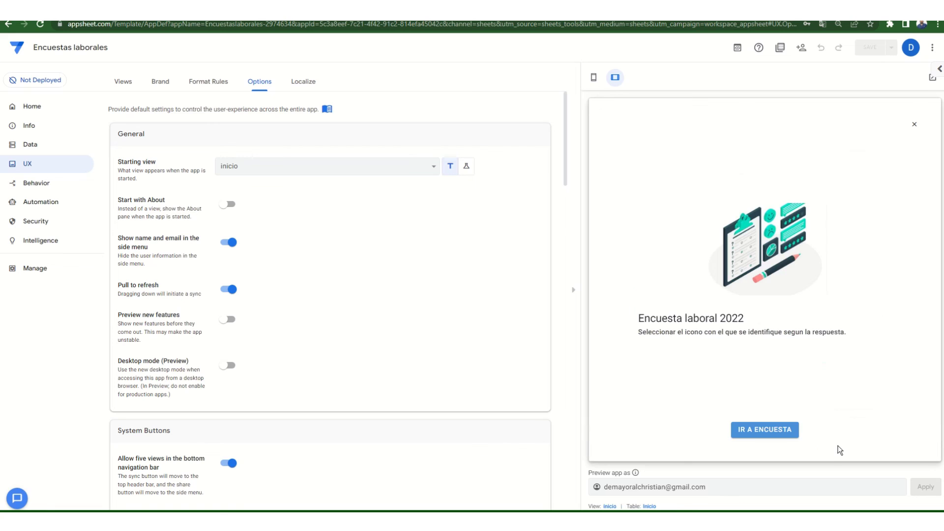
- Start a third survey response with Genero Femenino and Antiguedad laboral 5 a 10 años
left_click(770, 430)
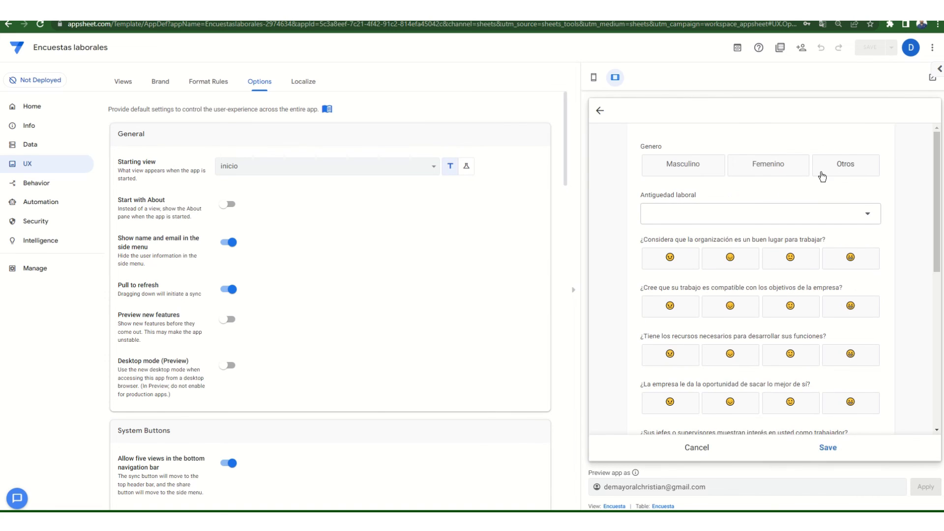
left_click(764, 166)
left_click(727, 215)
left_click(675, 163)
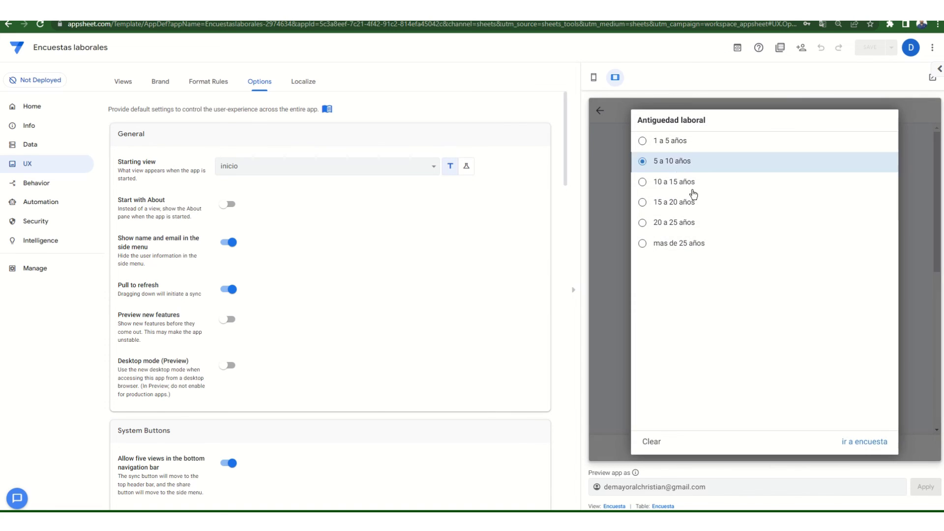
- Answer the third response's first eight questions with the second, third, second, third, second, first, second and second emoji
left_click(726, 256)
left_click(791, 306)
left_click(731, 354)
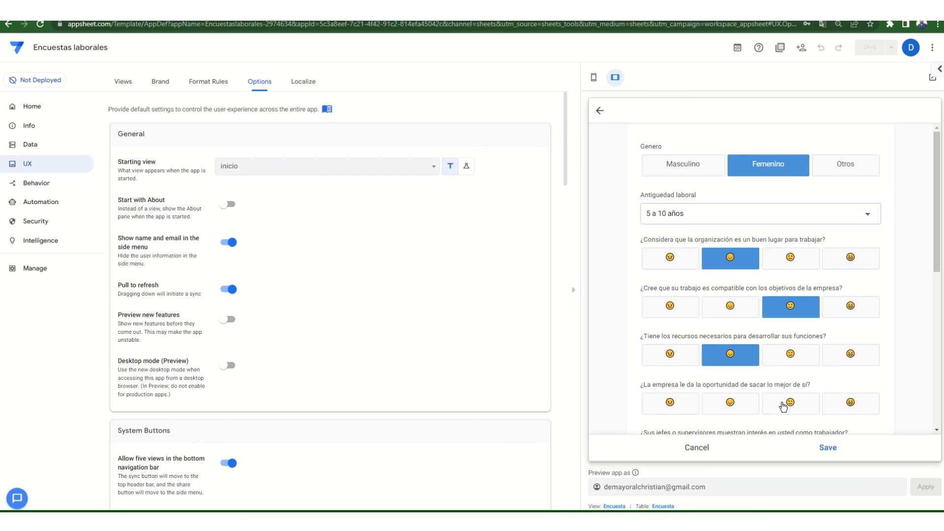
left_click(790, 402)
scroll(772, 389, "down", 3)
scroll(750, 378, "down", 3)
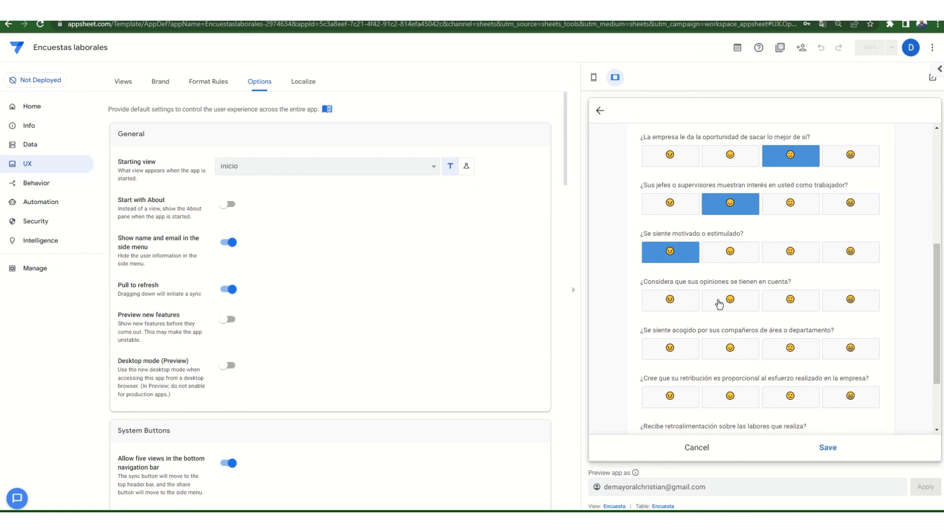
left_click(677, 353)
left_click(733, 360)
left_click(719, 300)
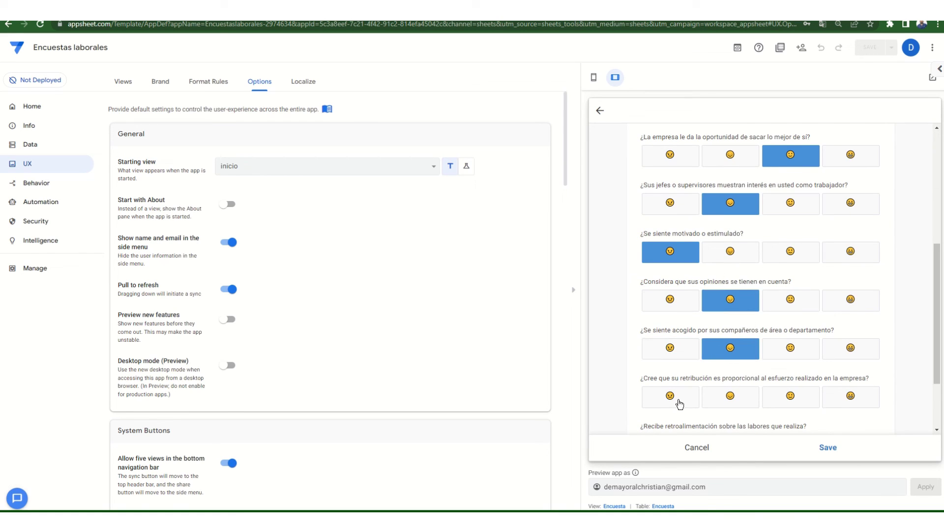
- Answer the third response's last three questions with the first, second and first emoji, and save the response
left_click(679, 405)
scroll(718, 388, "down", 2)
left_click(733, 354)
left_click(686, 408)
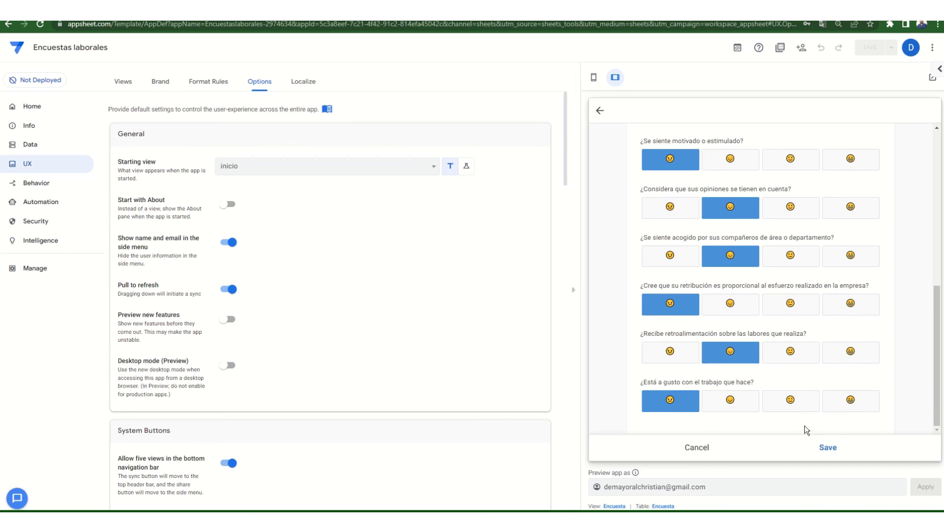
left_click(836, 450)
- Start a fourth survey response with Genero Femenino and Antiguedad laboral 1 a 5 años
left_click(759, 430)
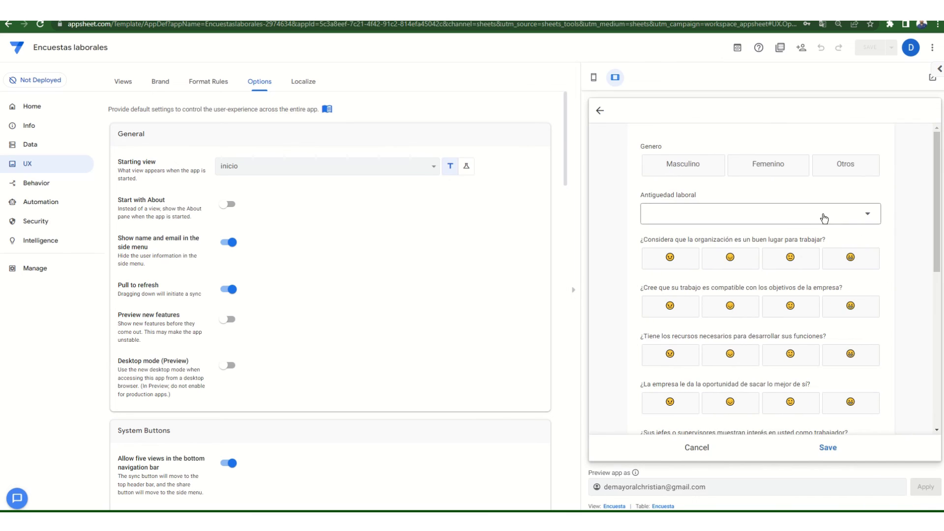
left_click(836, 169)
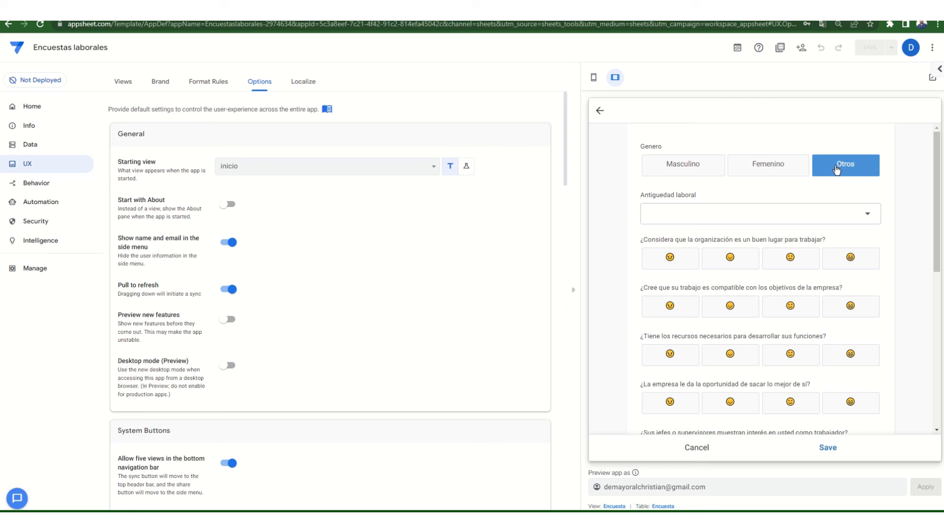
left_click(794, 170)
left_click(790, 212)
left_click(706, 146)
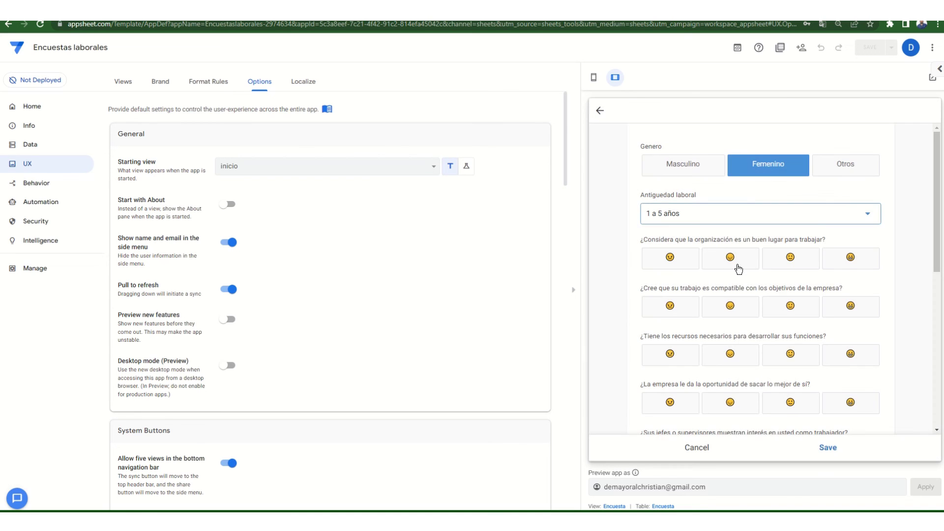
- Answer the fourth response's first six questions with the second, third, fourth, second, fourth and second emoji
left_click(730, 258)
left_click(790, 306)
left_click(851, 354)
left_click(729, 403)
scroll(776, 343, "down", 2)
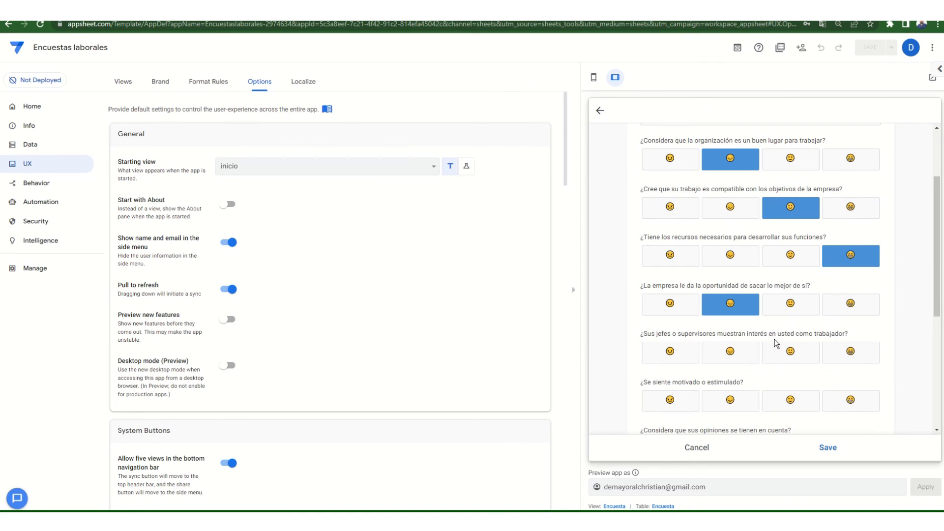
left_click(797, 355)
left_click(843, 360)
left_click(745, 405)
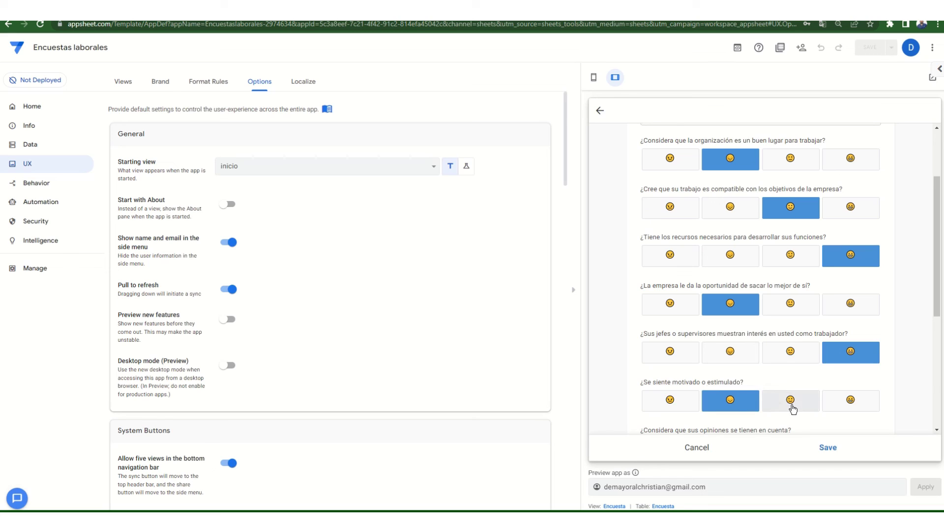
- Answer the fourth response's last five questions with the third, third, second, third and fourth emoji, and save the response
scroll(791, 416, "down", 4)
left_click(791, 253)
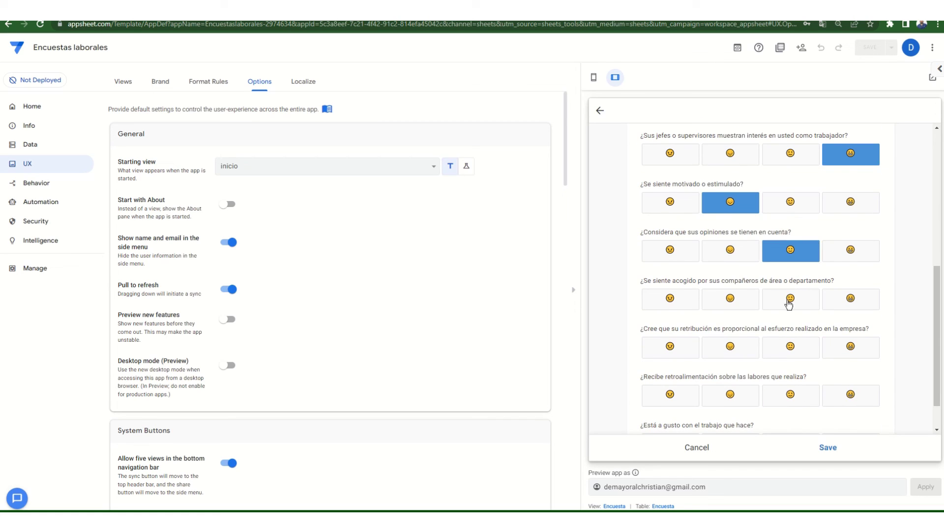
left_click(782, 301)
left_click(732, 347)
left_click(788, 396)
scroll(811, 401, "down", 1)
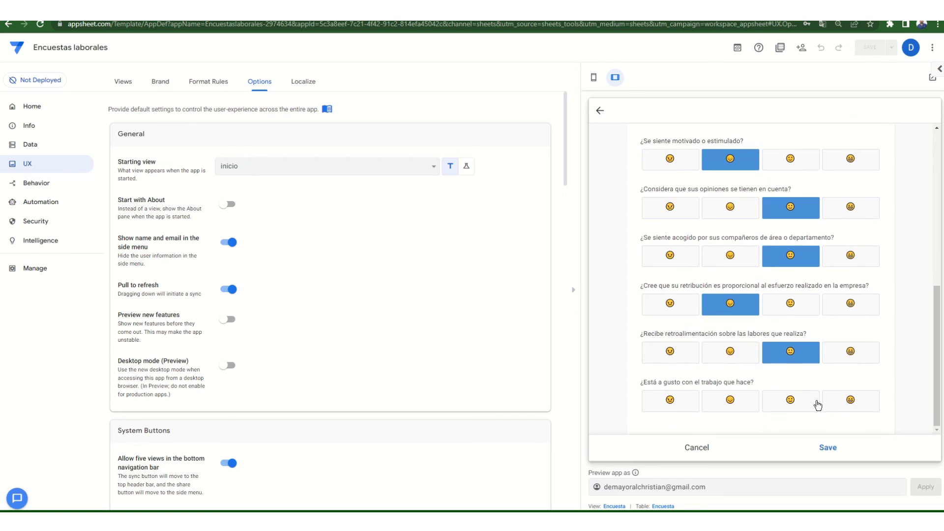
left_click(845, 403)
left_click(828, 447)
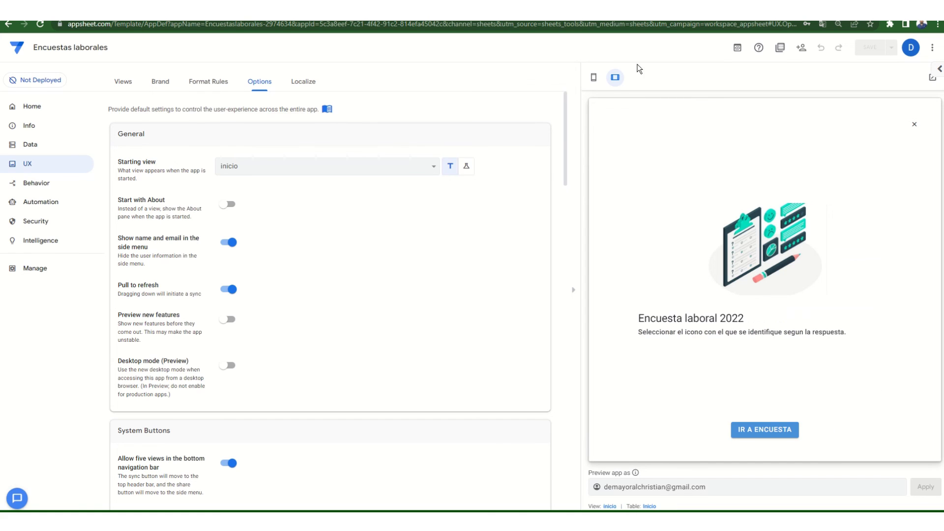
- Switch to the Encuestas laborales spreadsheet in Google Sheets and show the Encuesta sheet to check the submitted responses
key("ctrl+Tab")
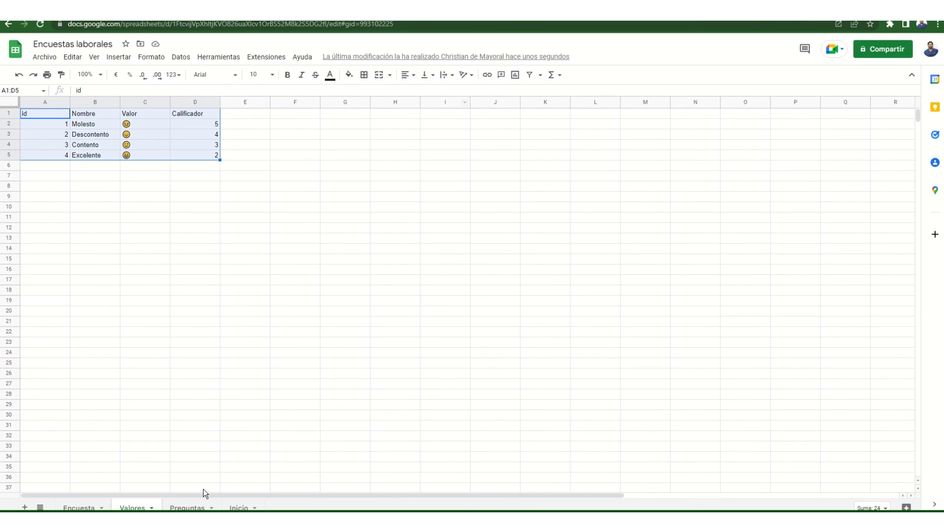
left_click(80, 508)
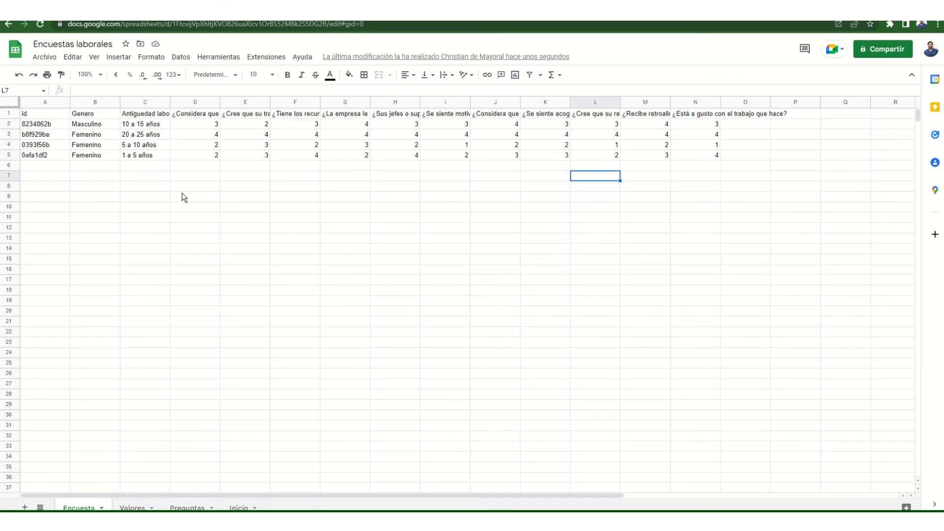